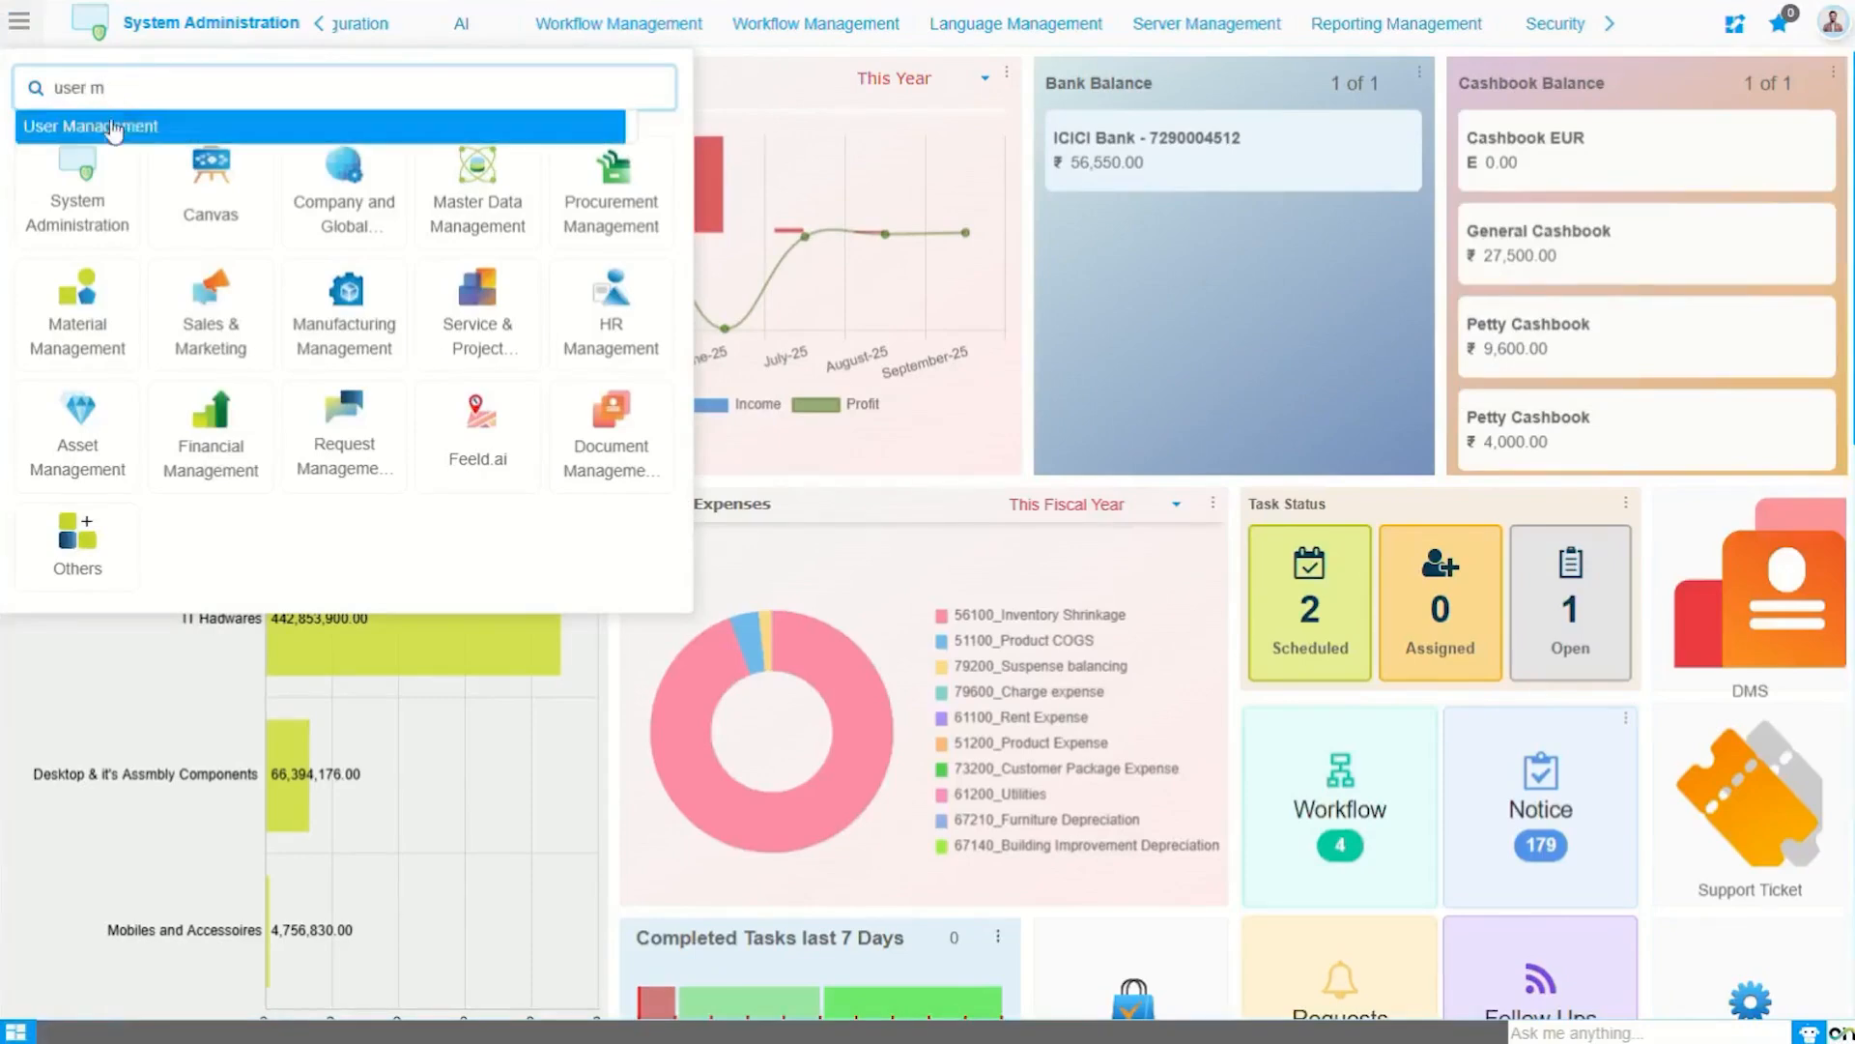
Step: In User Management, view an existing user, return to the list, and start a blank new user record
click(108, 133)
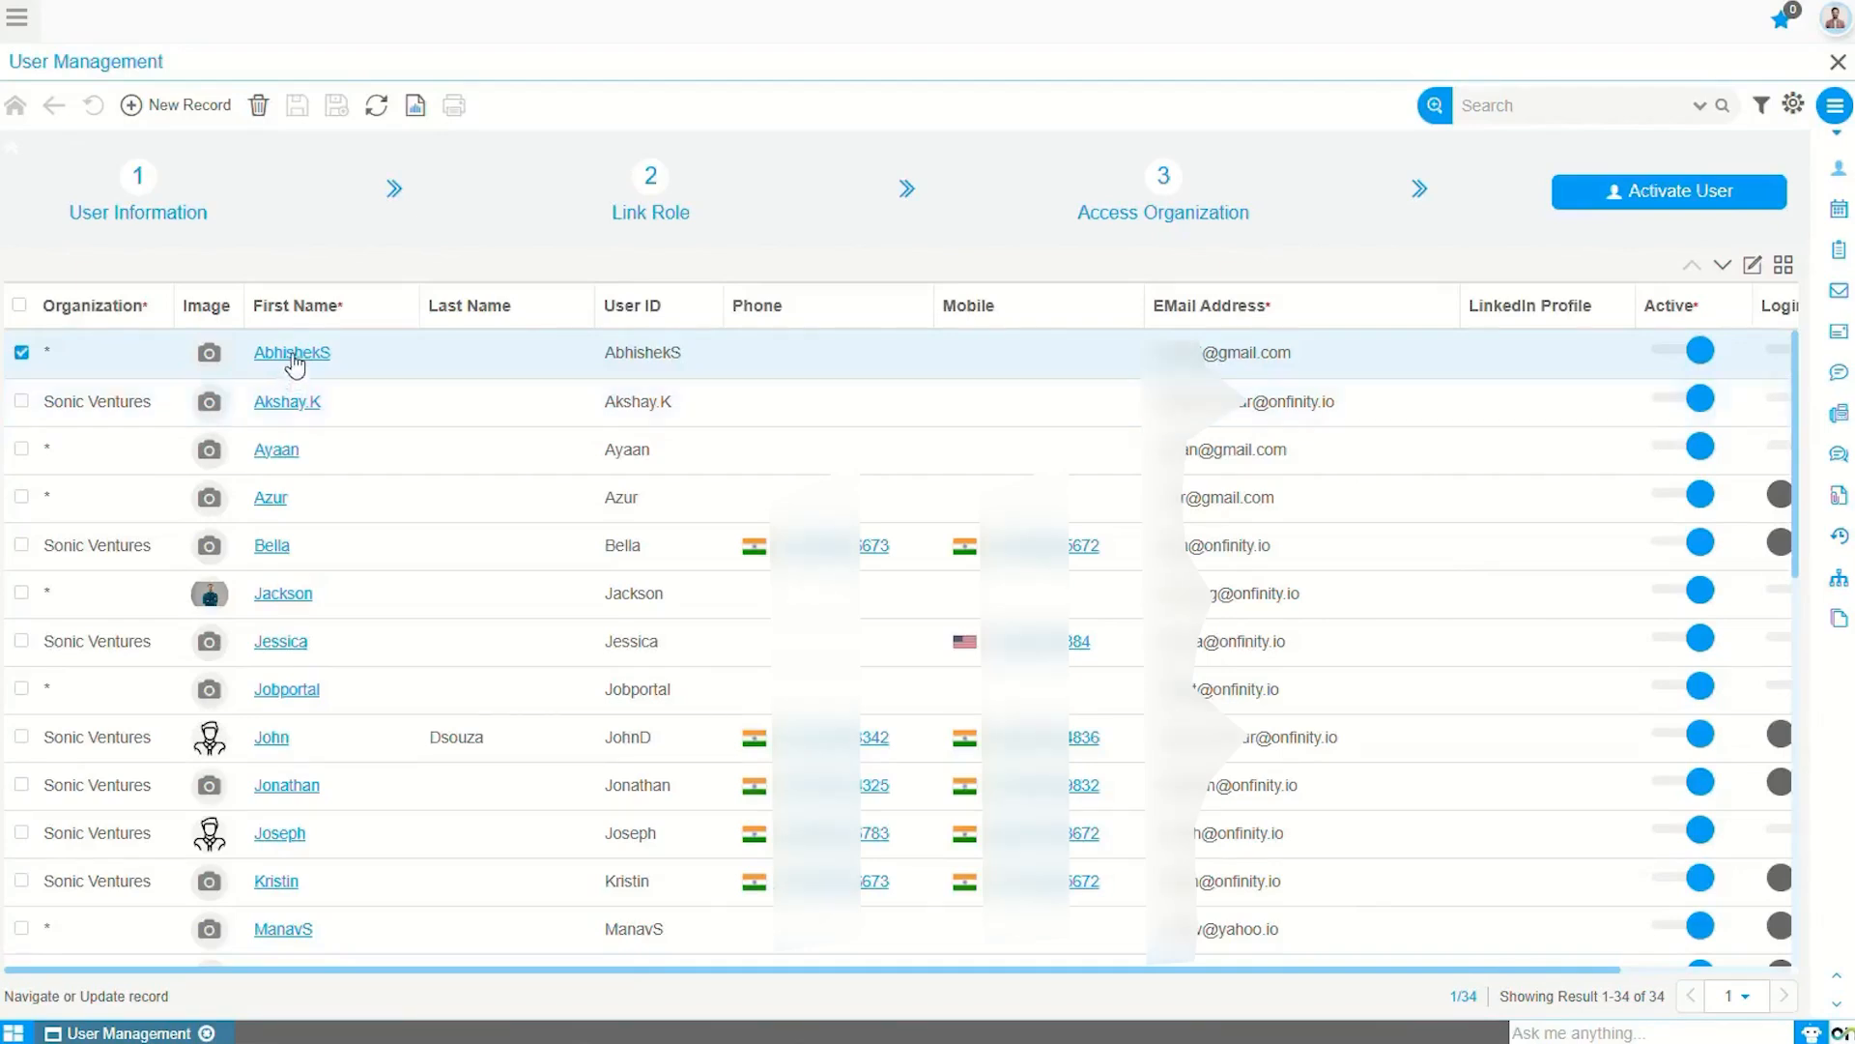
click(1753, 267)
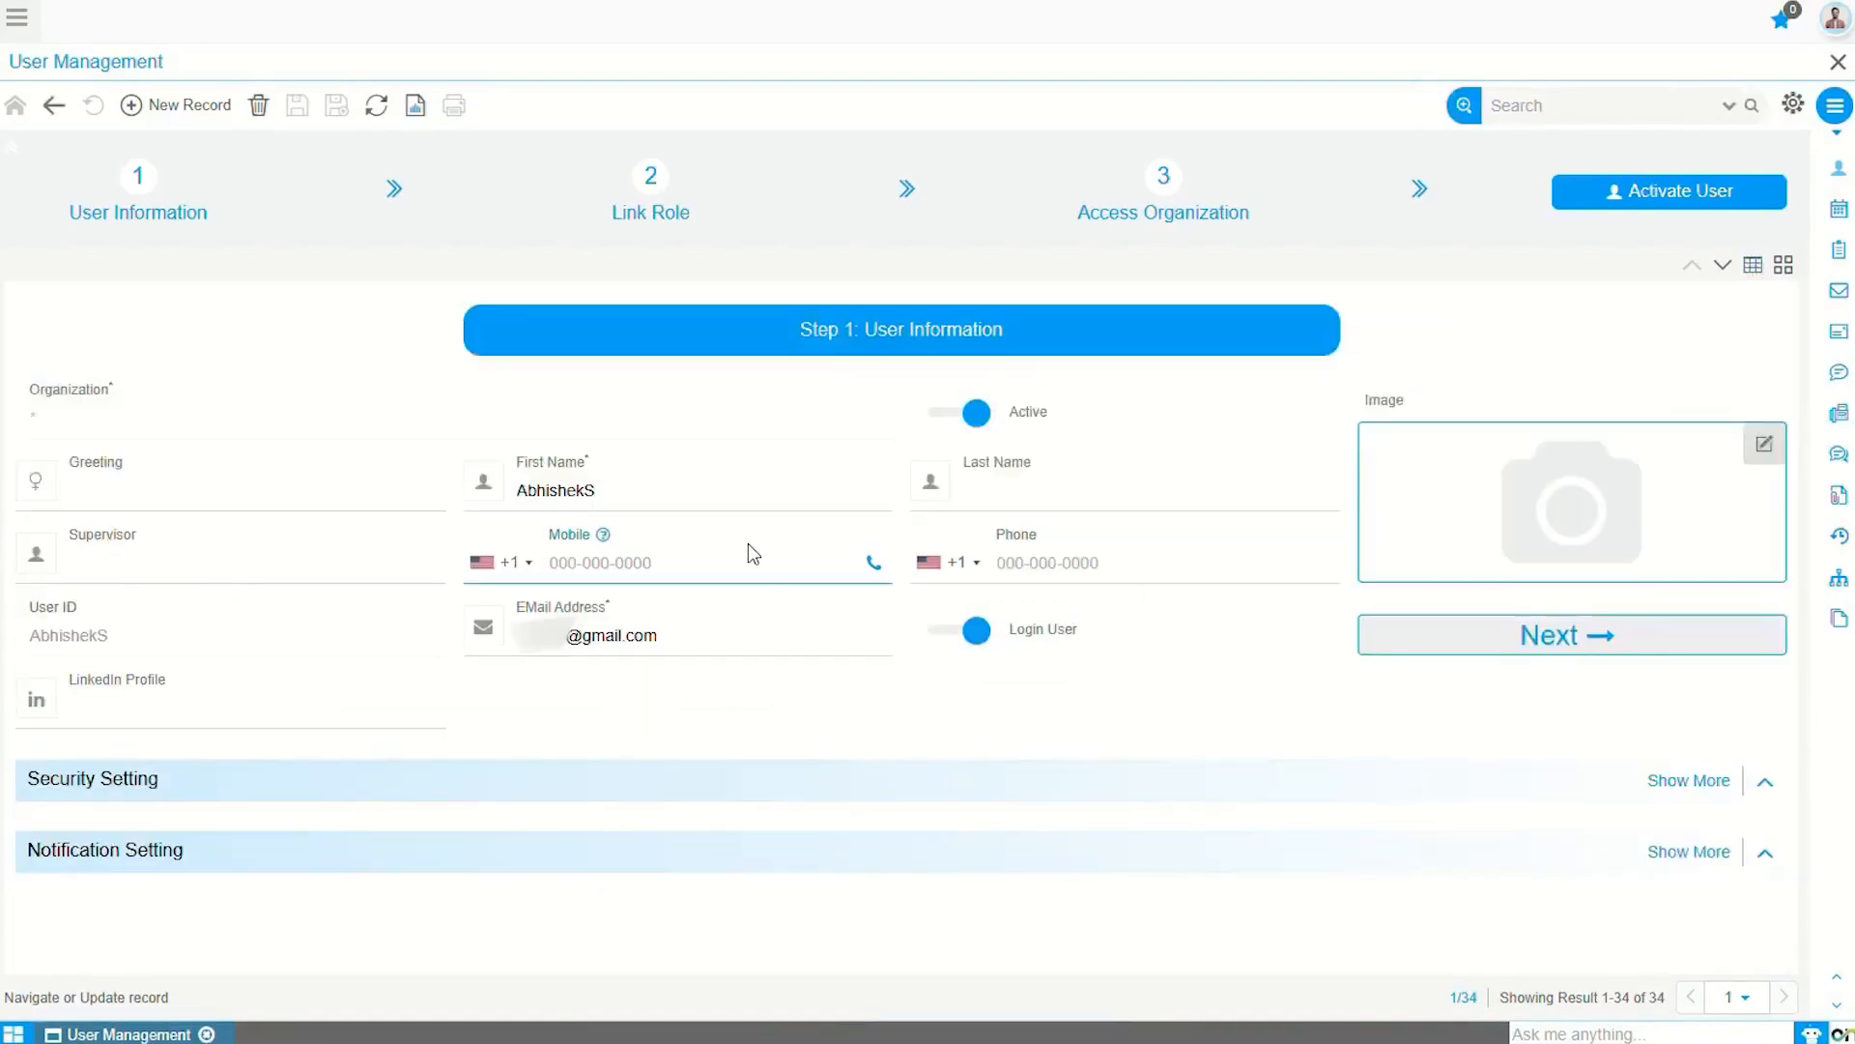
click(56, 107)
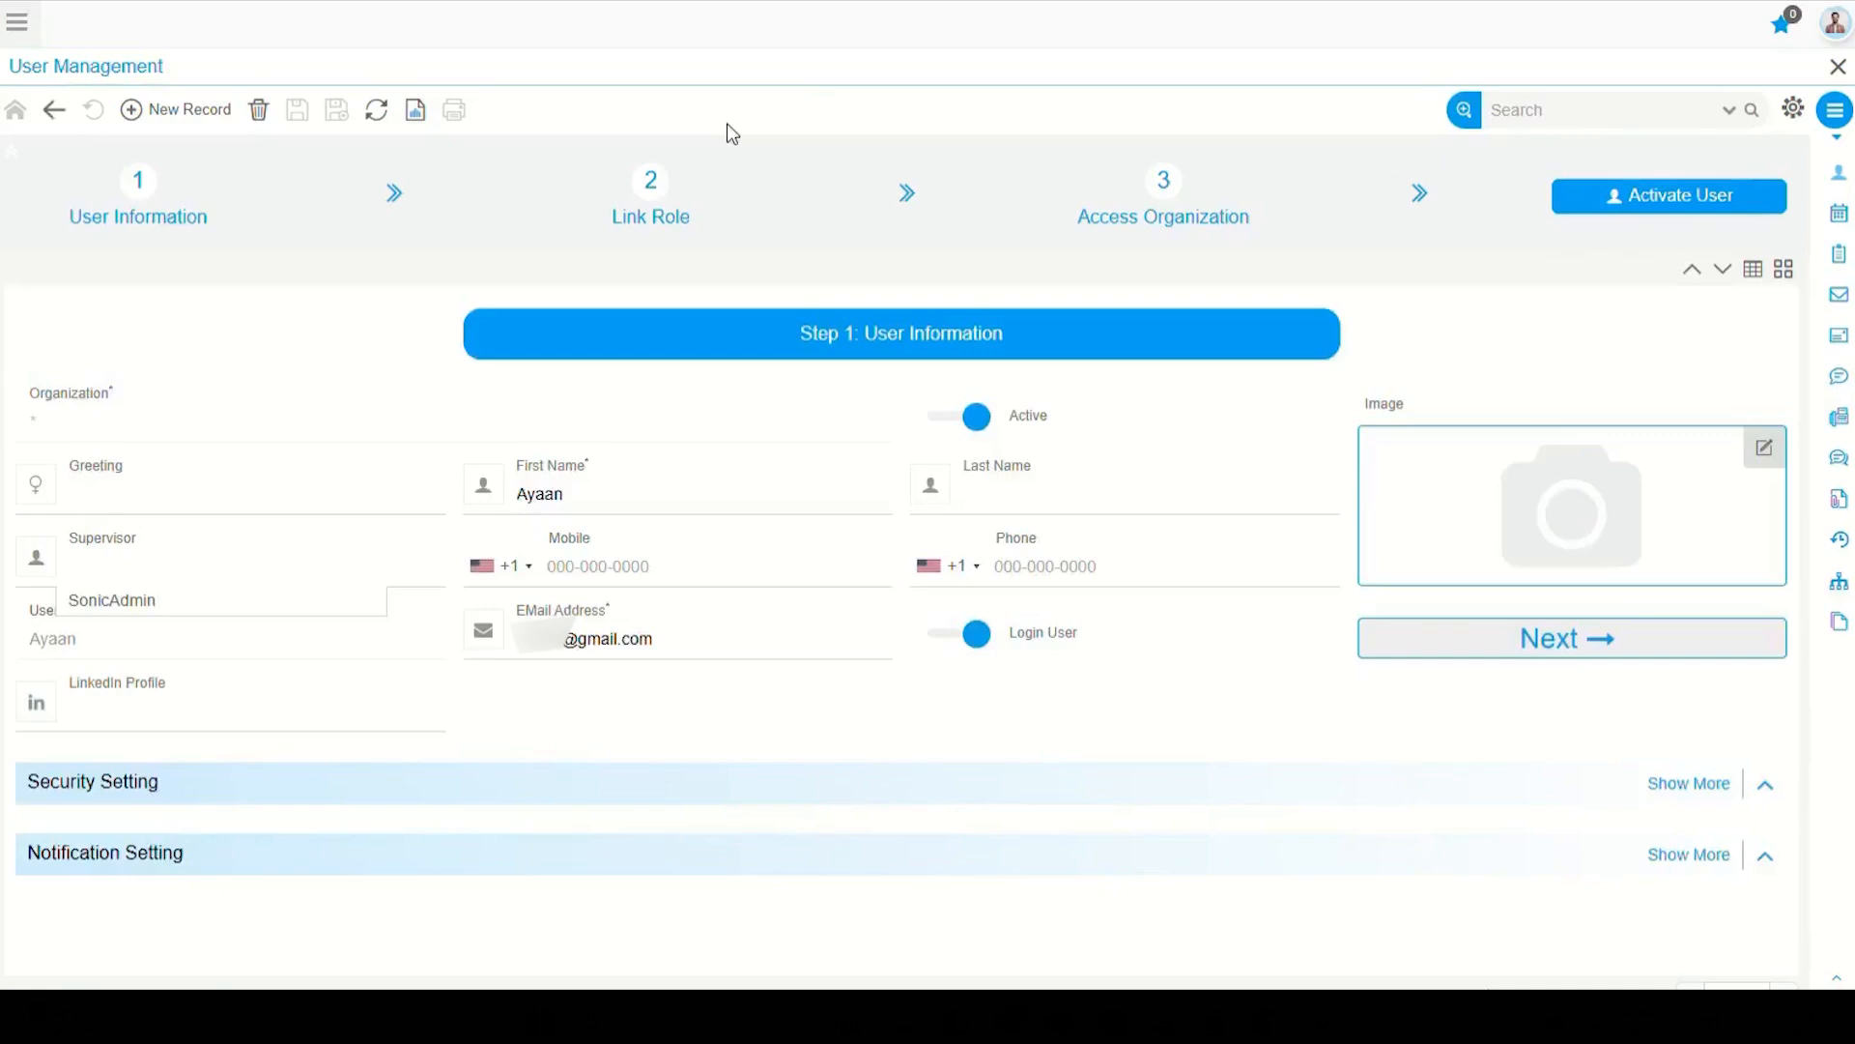
click(168, 112)
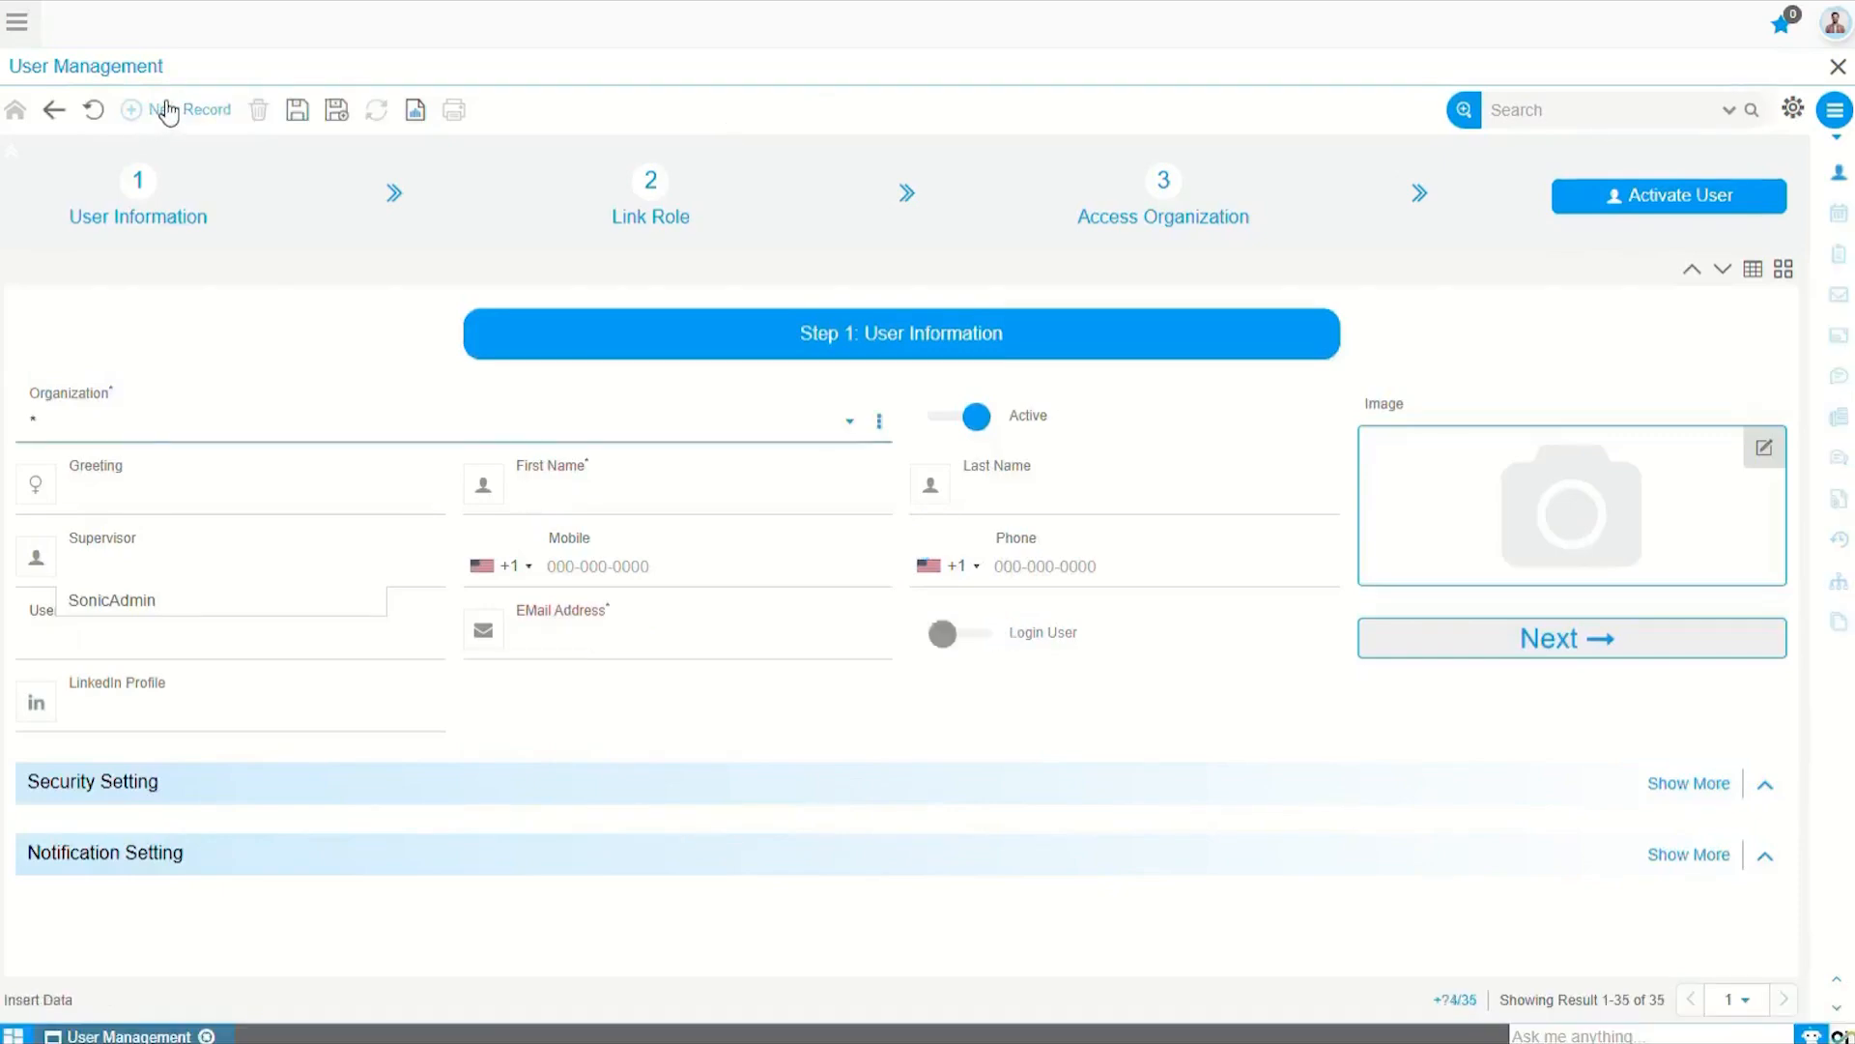
Step: Set the new user's organization to Sonic Solutions and greeting to Mr
click(112, 428)
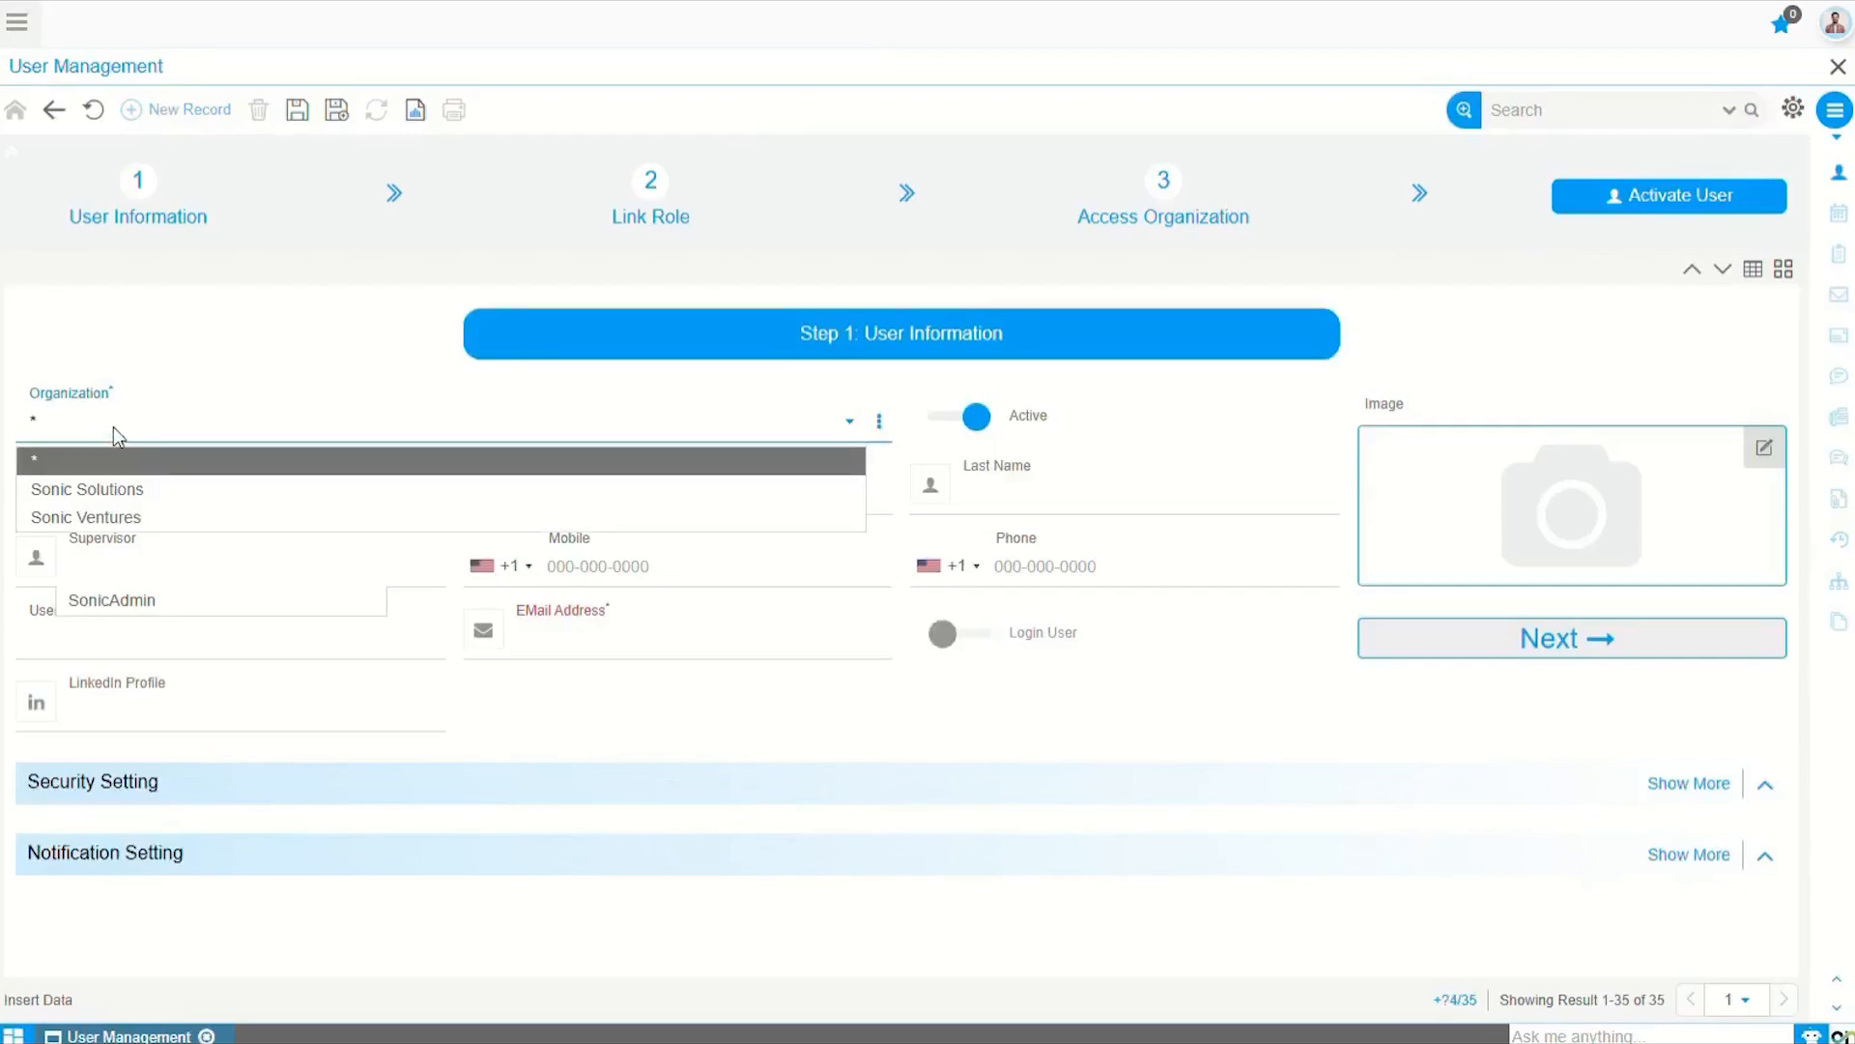
click(129, 489)
click(132, 501)
click(126, 553)
Step: Enter the user's first name and last name
click(593, 496)
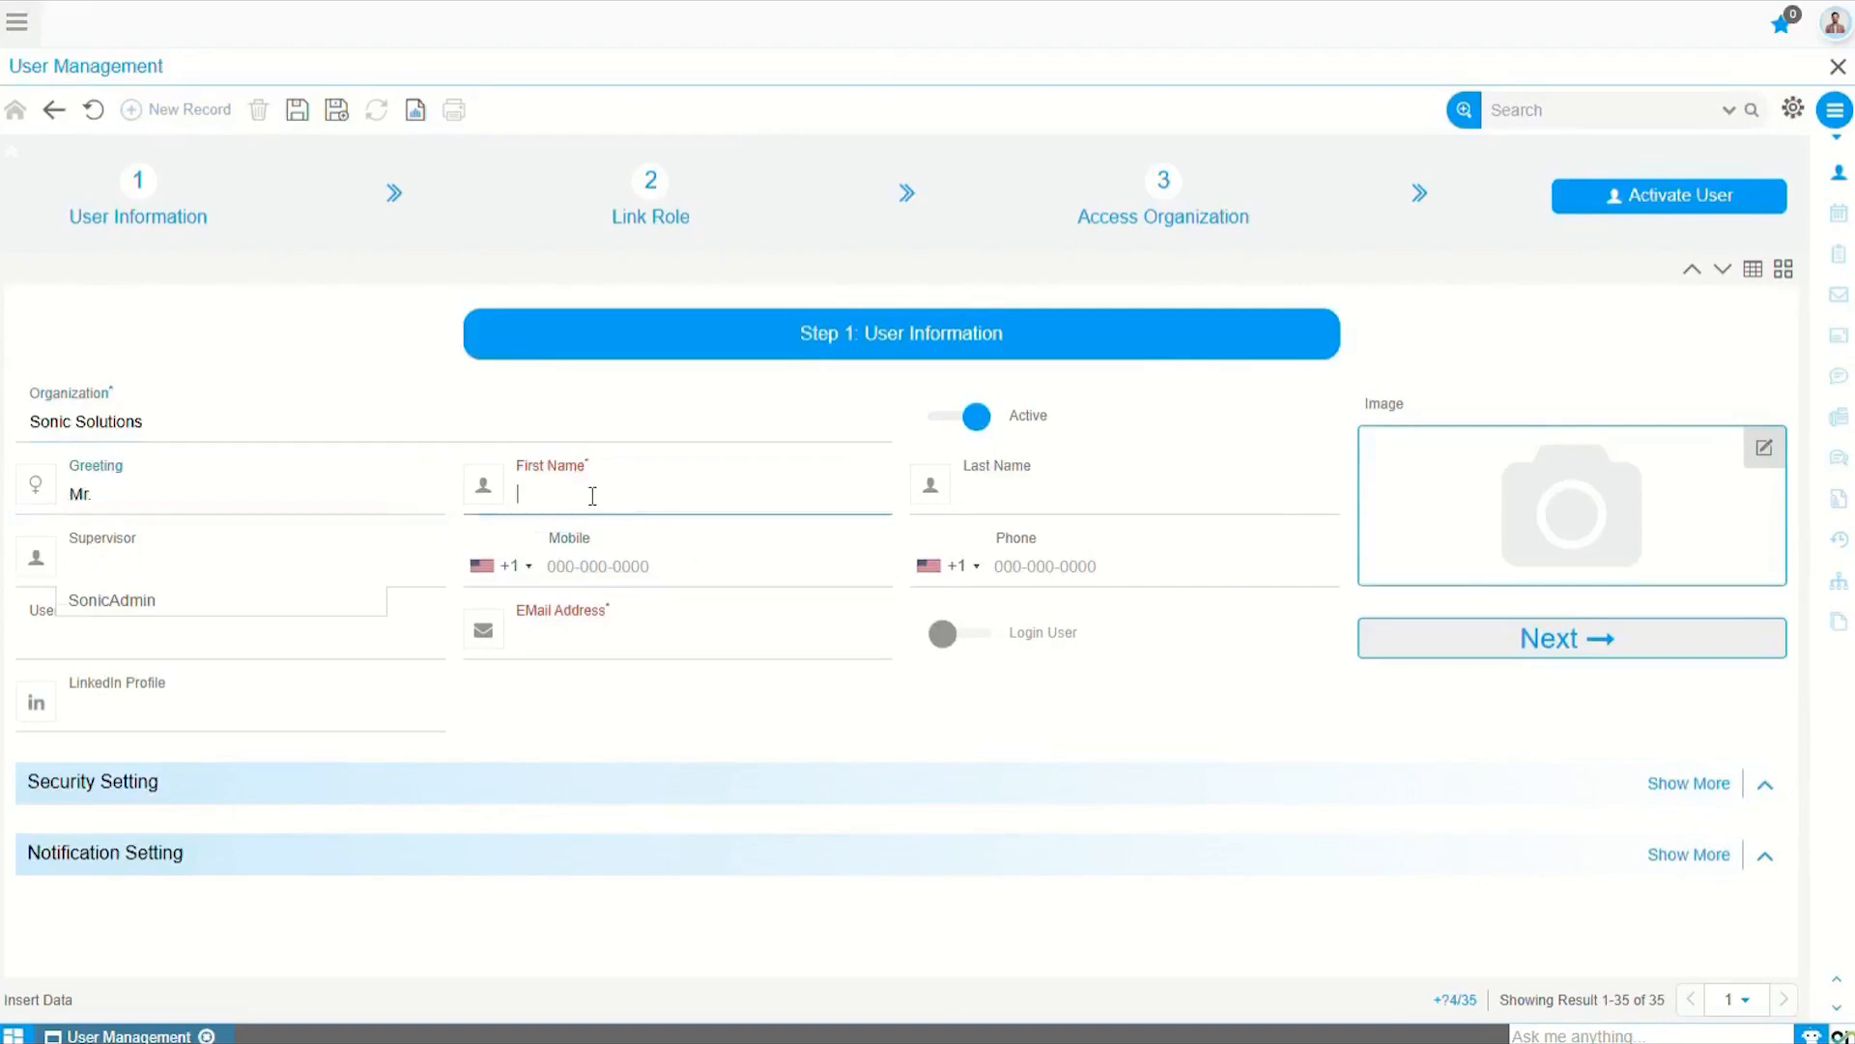
key(Tab)
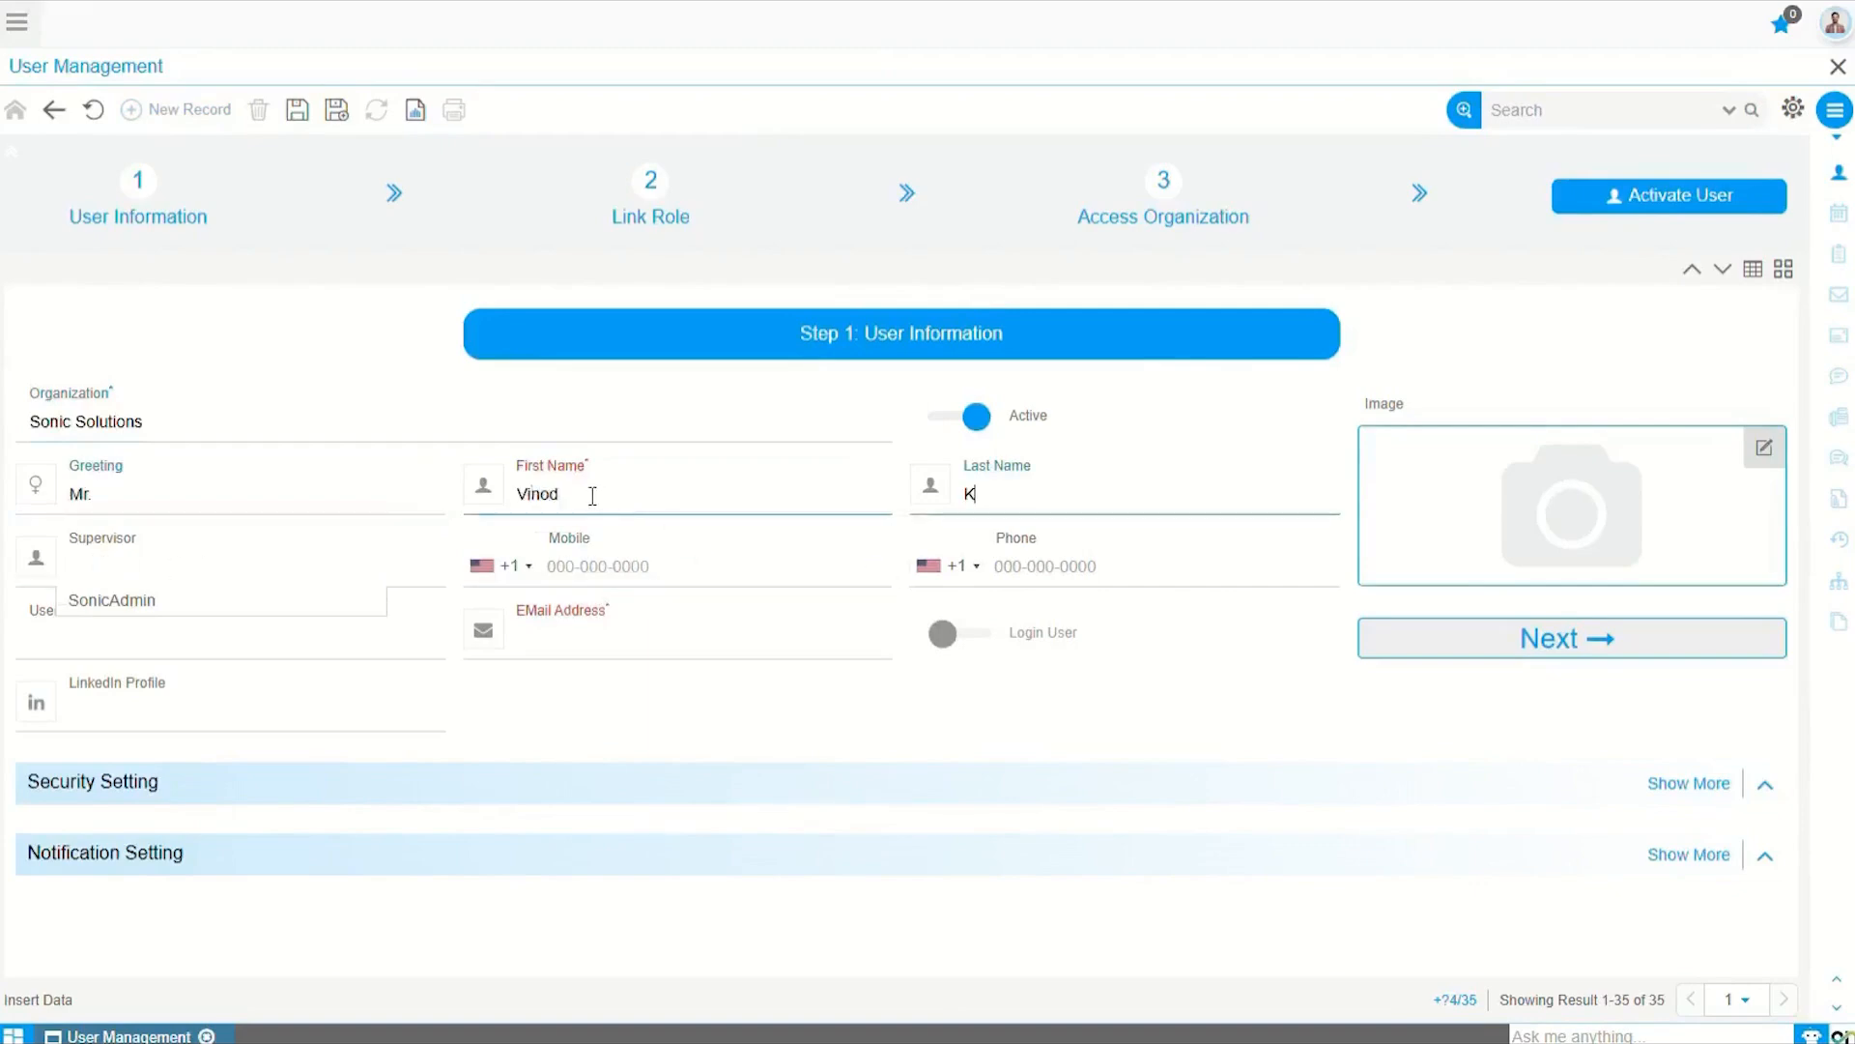
key(Tab)
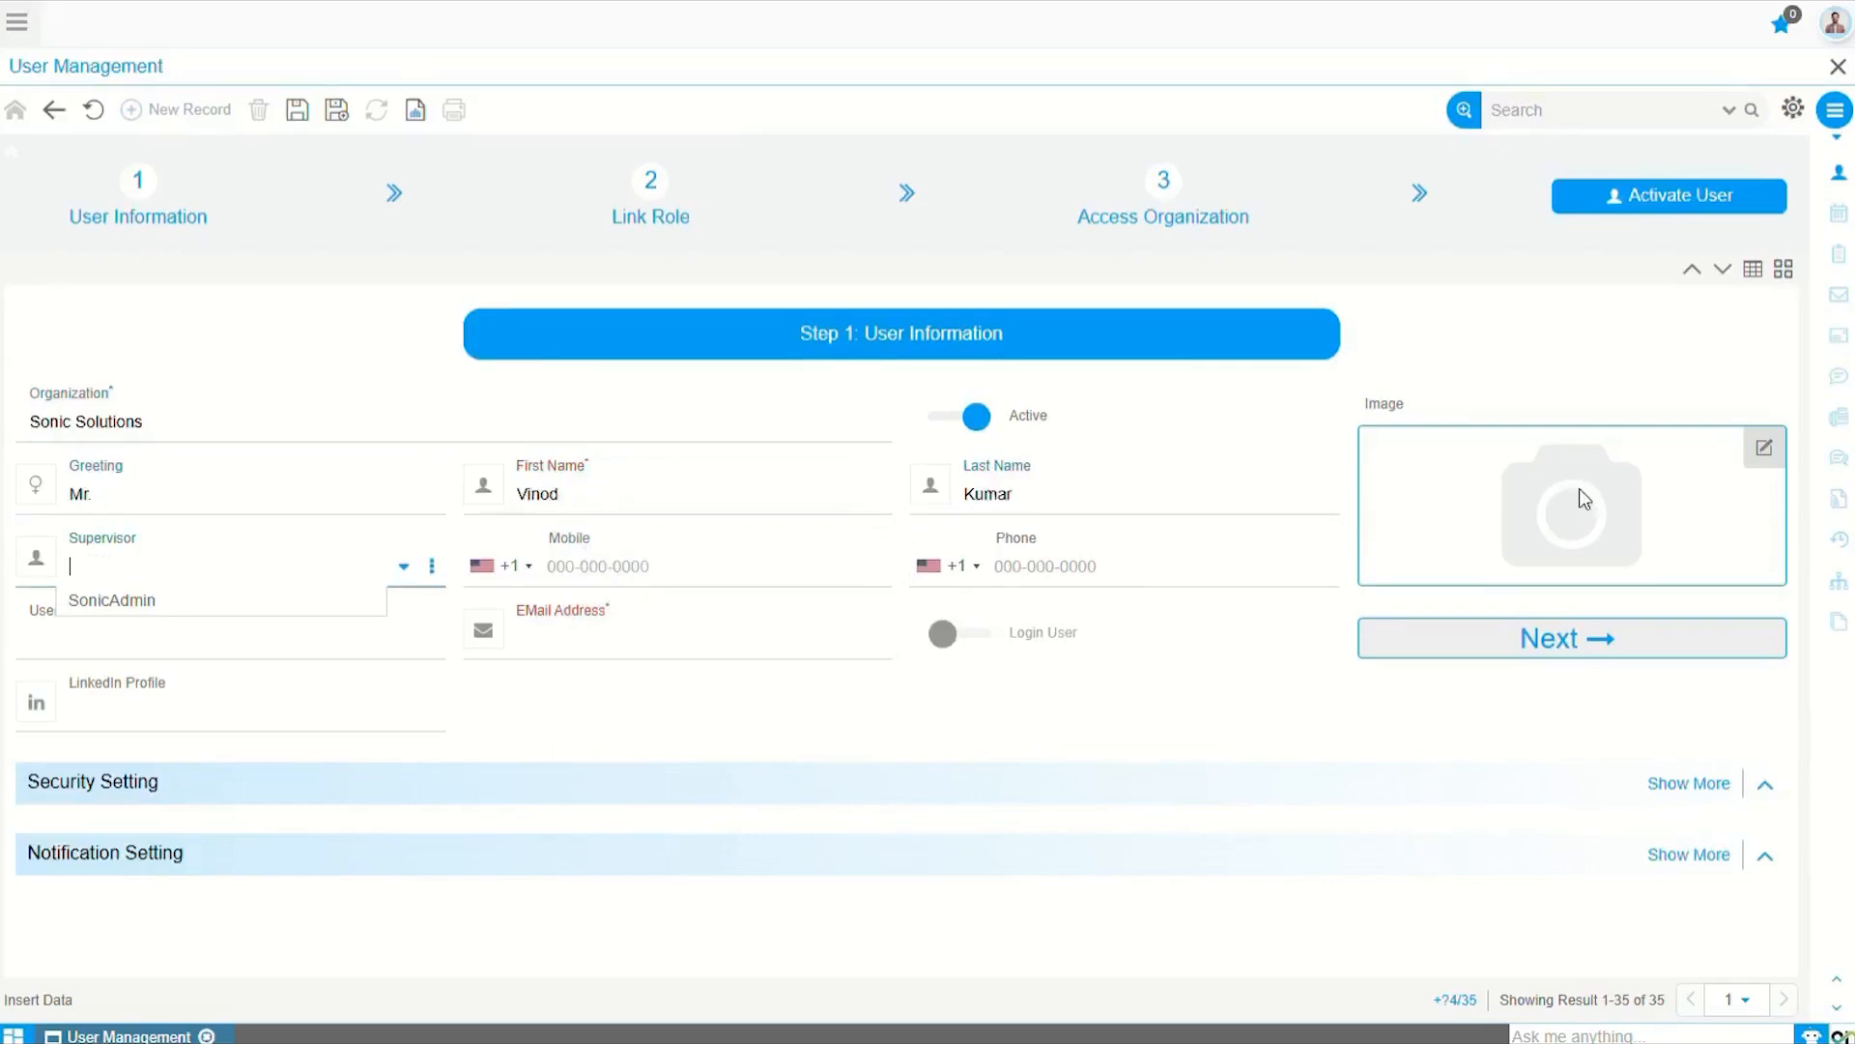
click(1765, 451)
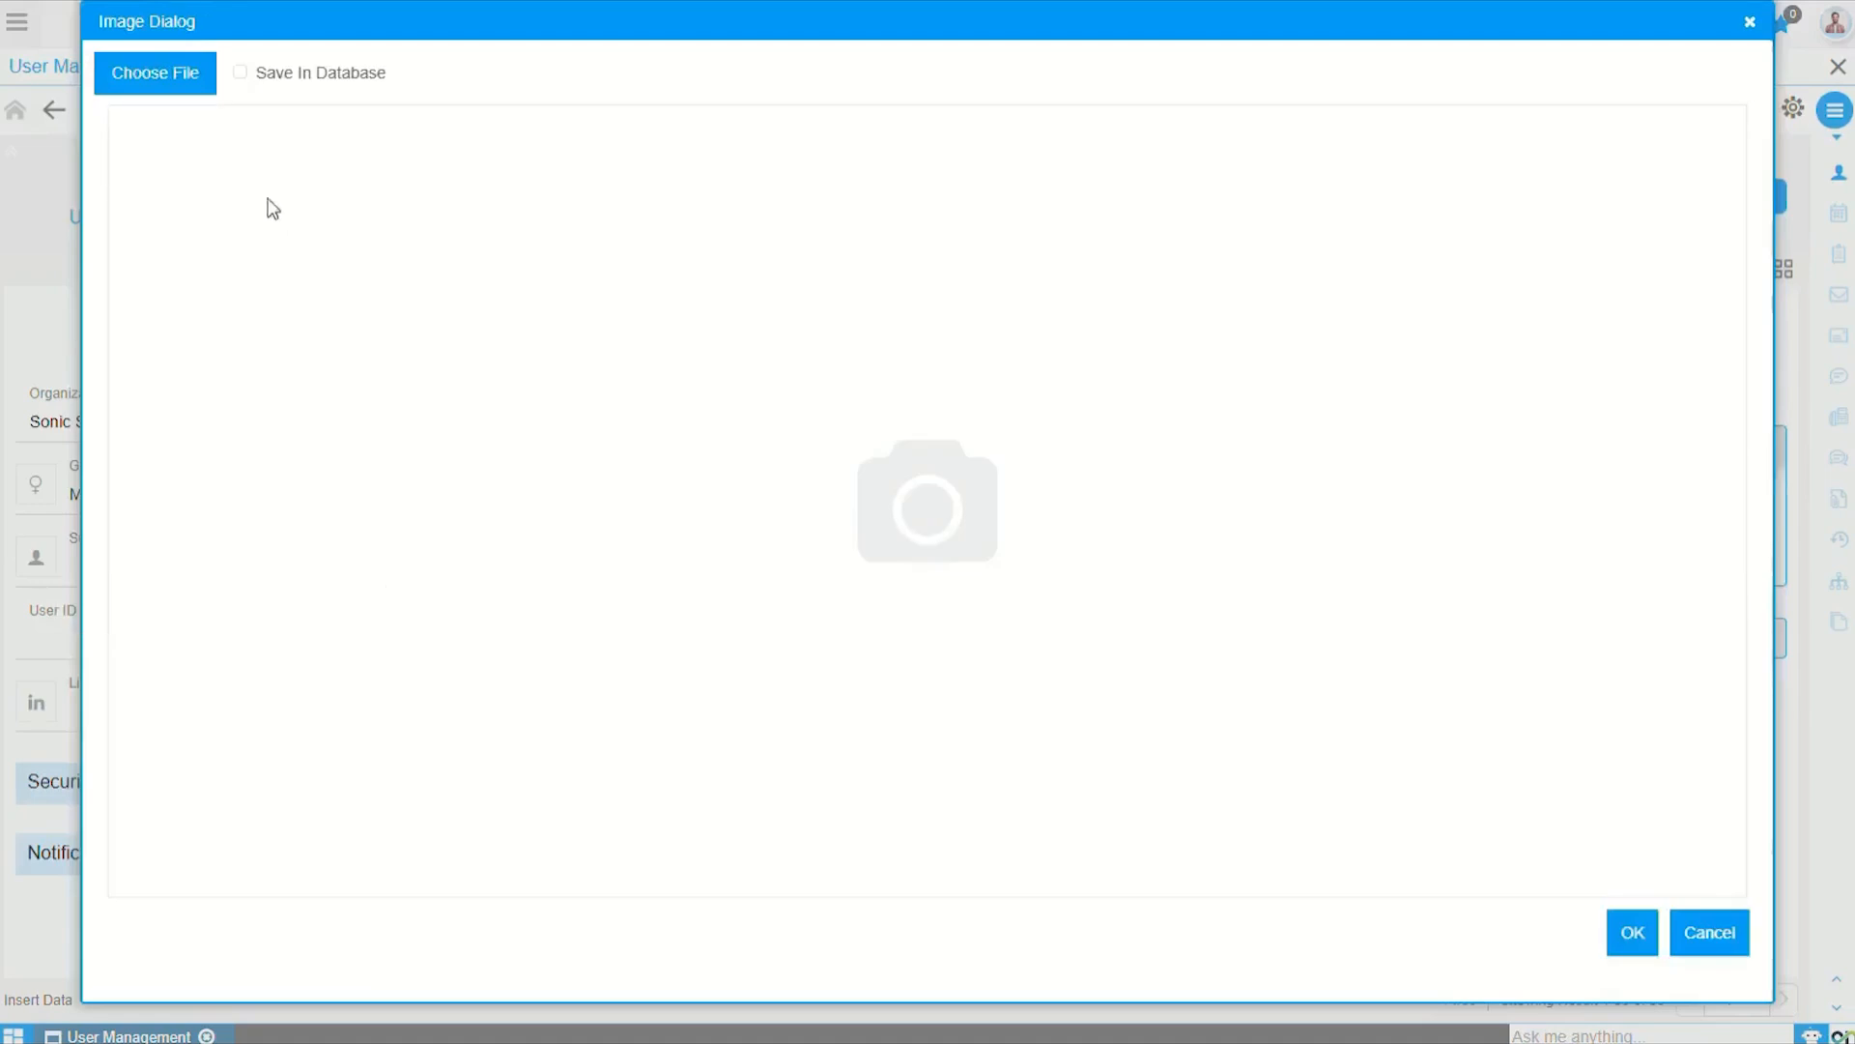
Step: Upload the Person image from Downloads as the user's profile picture
click(137, 79)
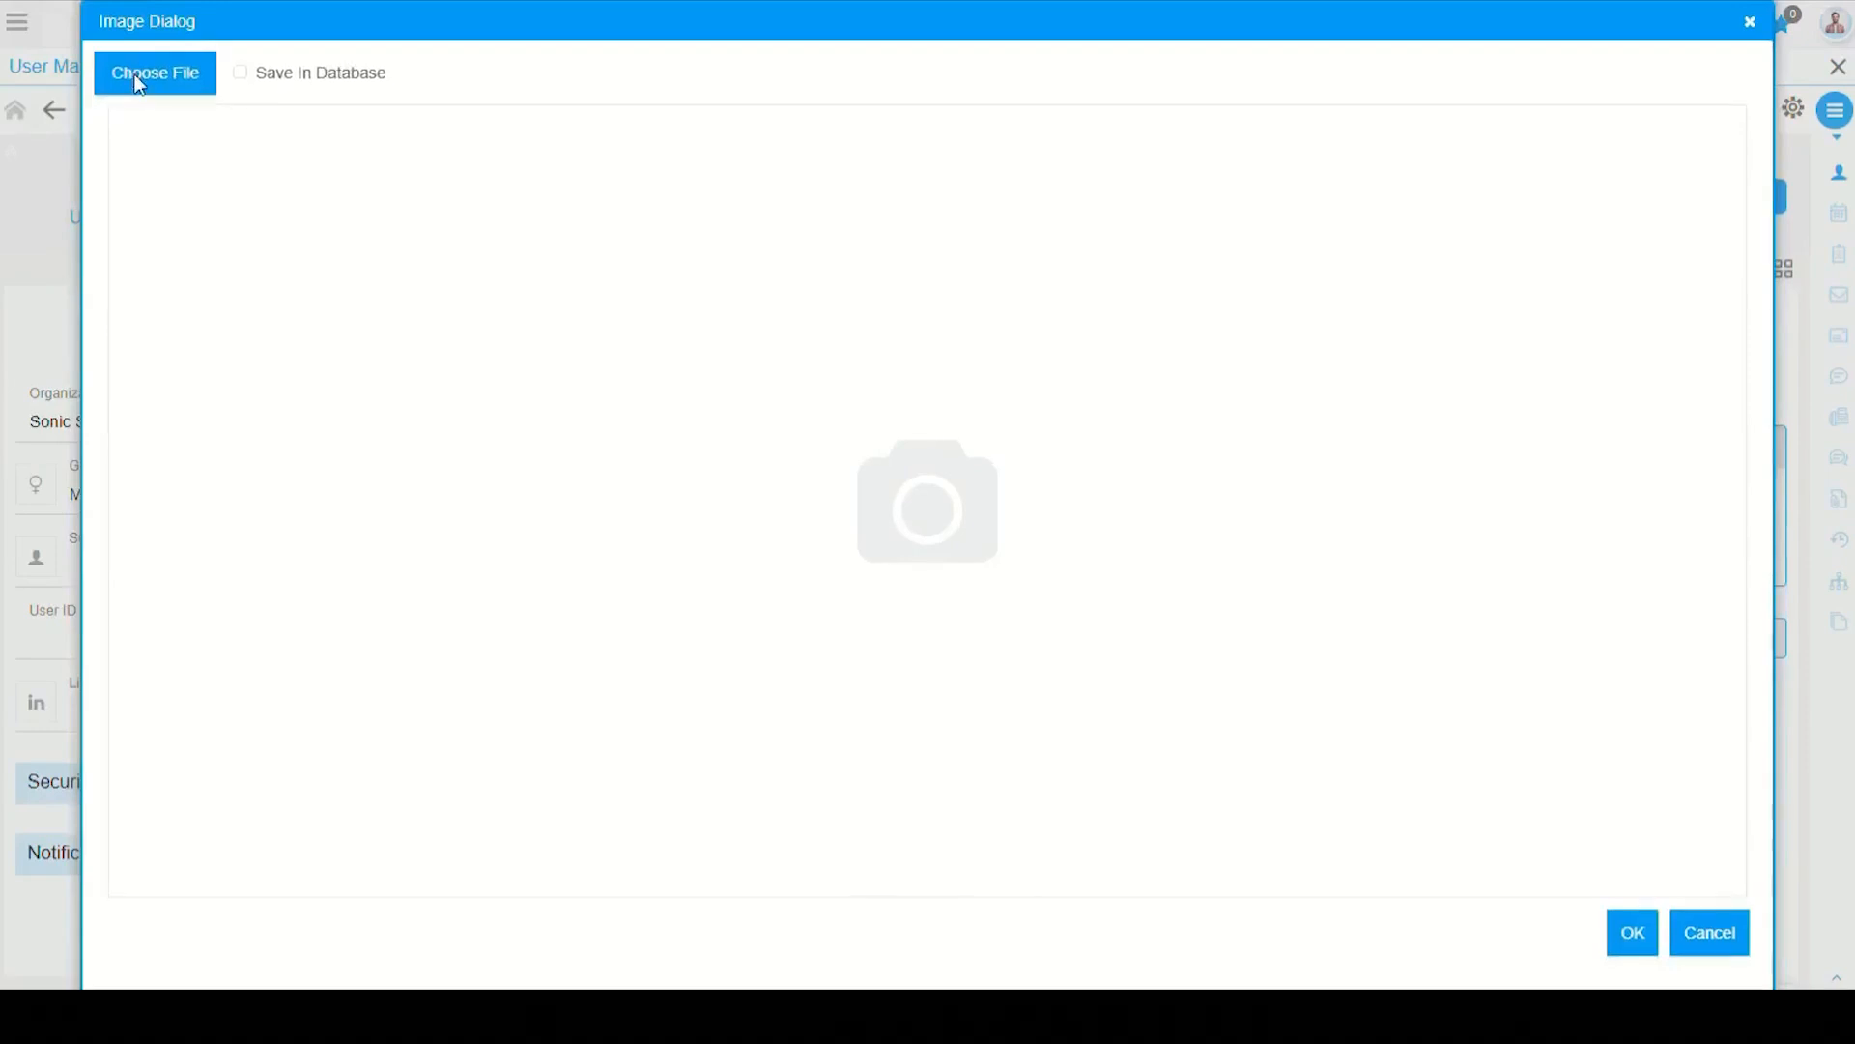
click(669, 526)
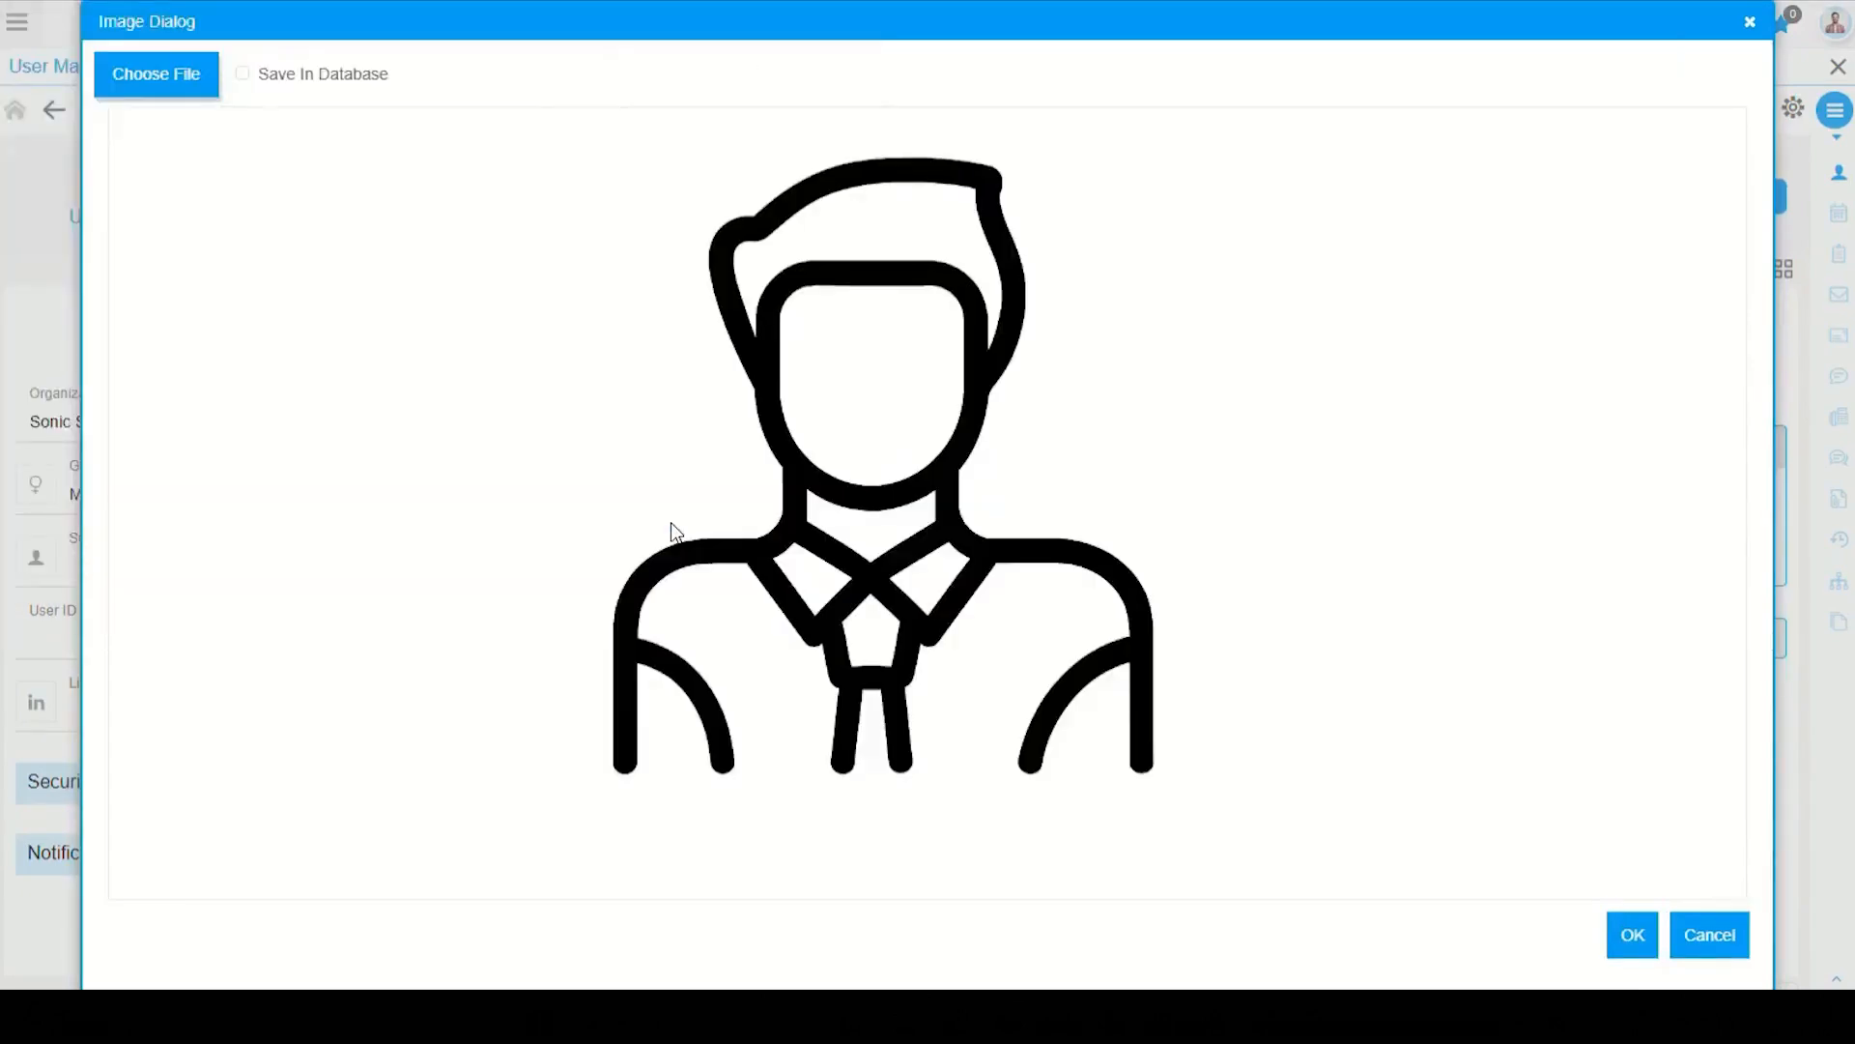
click(1635, 942)
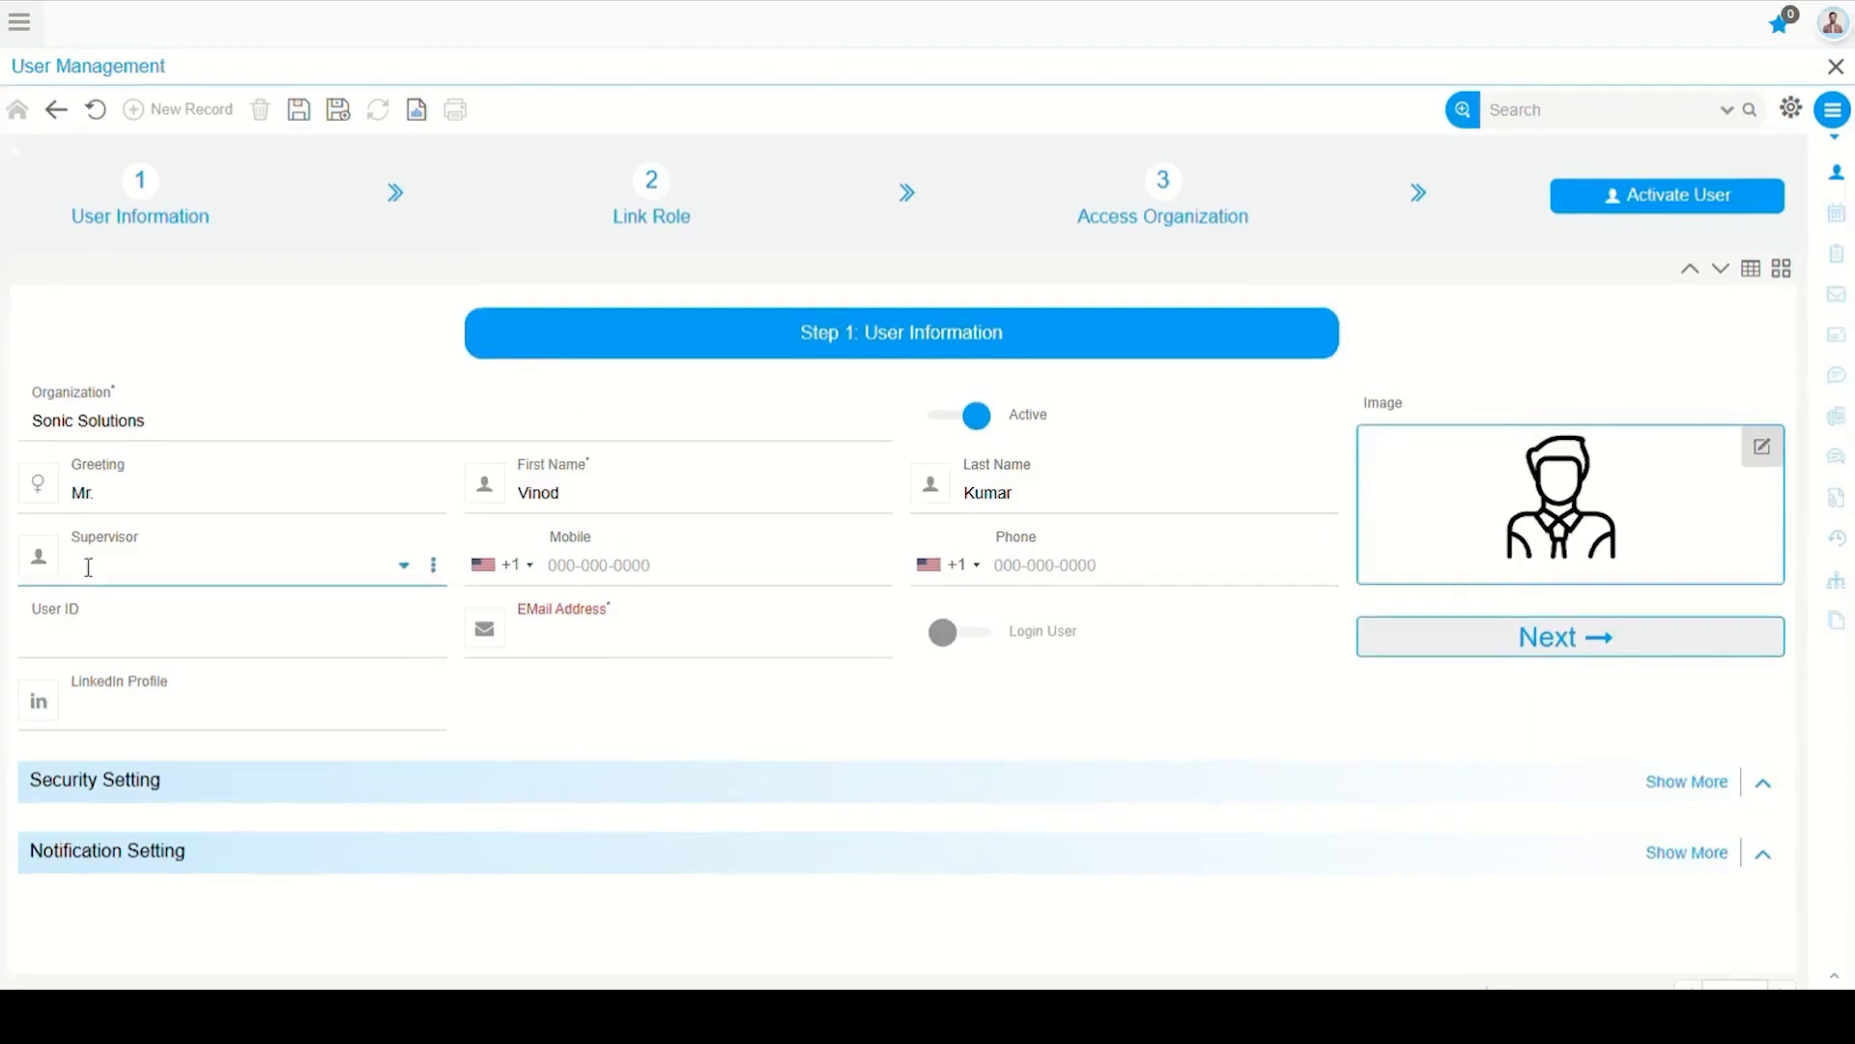
Step: Choose the supervisor from suggestions and paste the mobile number with India +91 country code
click(88, 566)
text(sat)
click(108, 611)
click(625, 566)
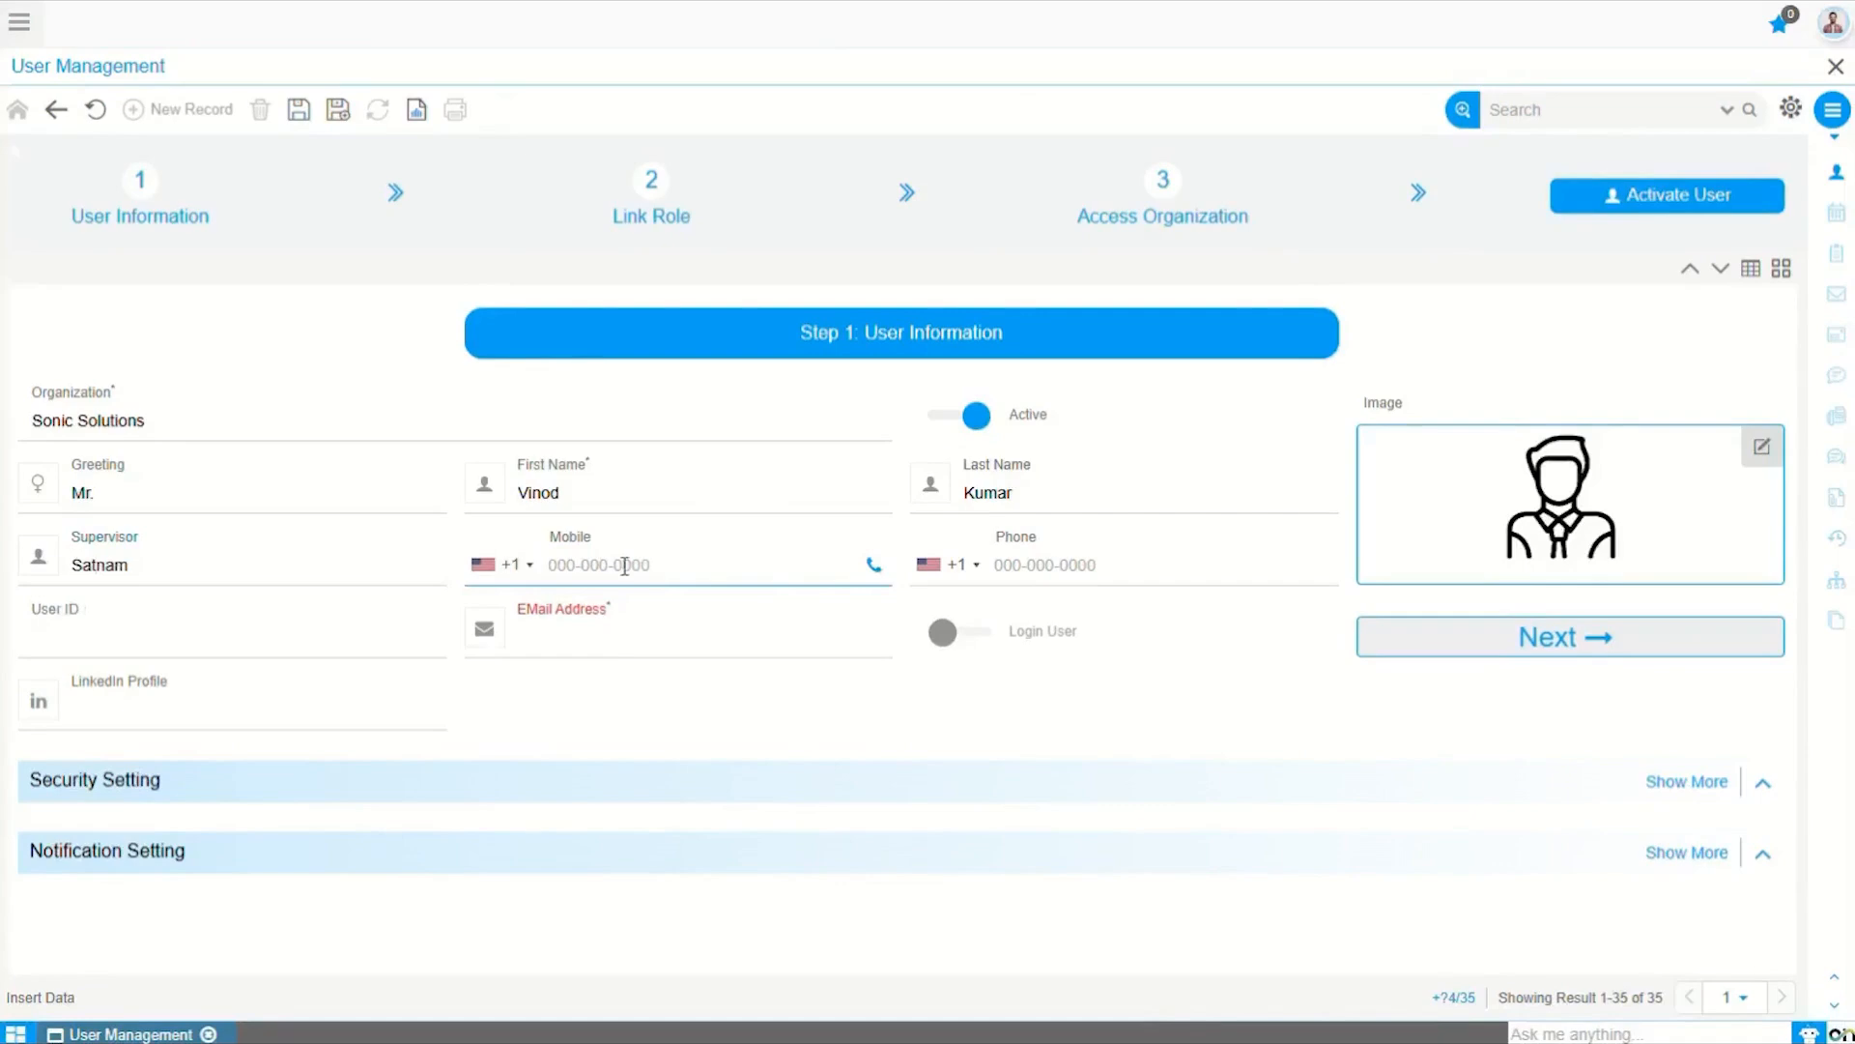
click(527, 568)
text(in)
click(568, 745)
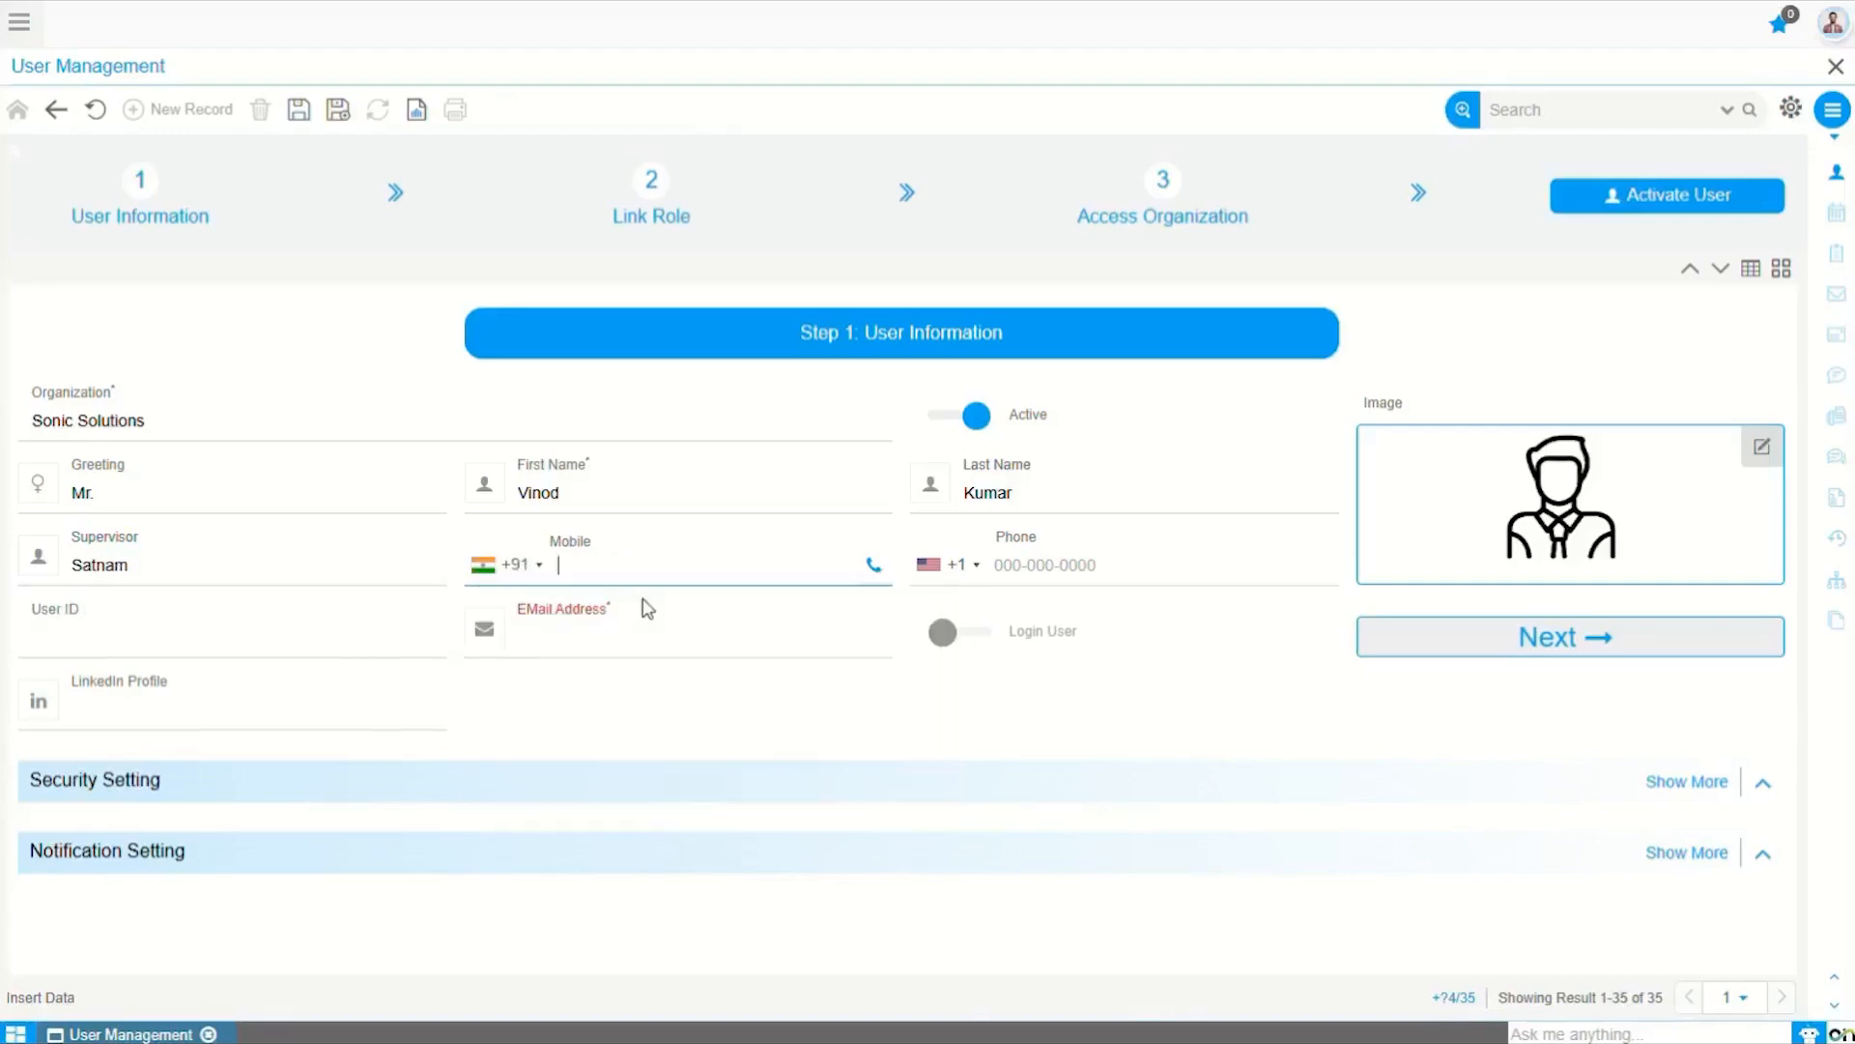
key(ctrl+v)
Step: Paste the phone number and type the user's login ID
click(1058, 574)
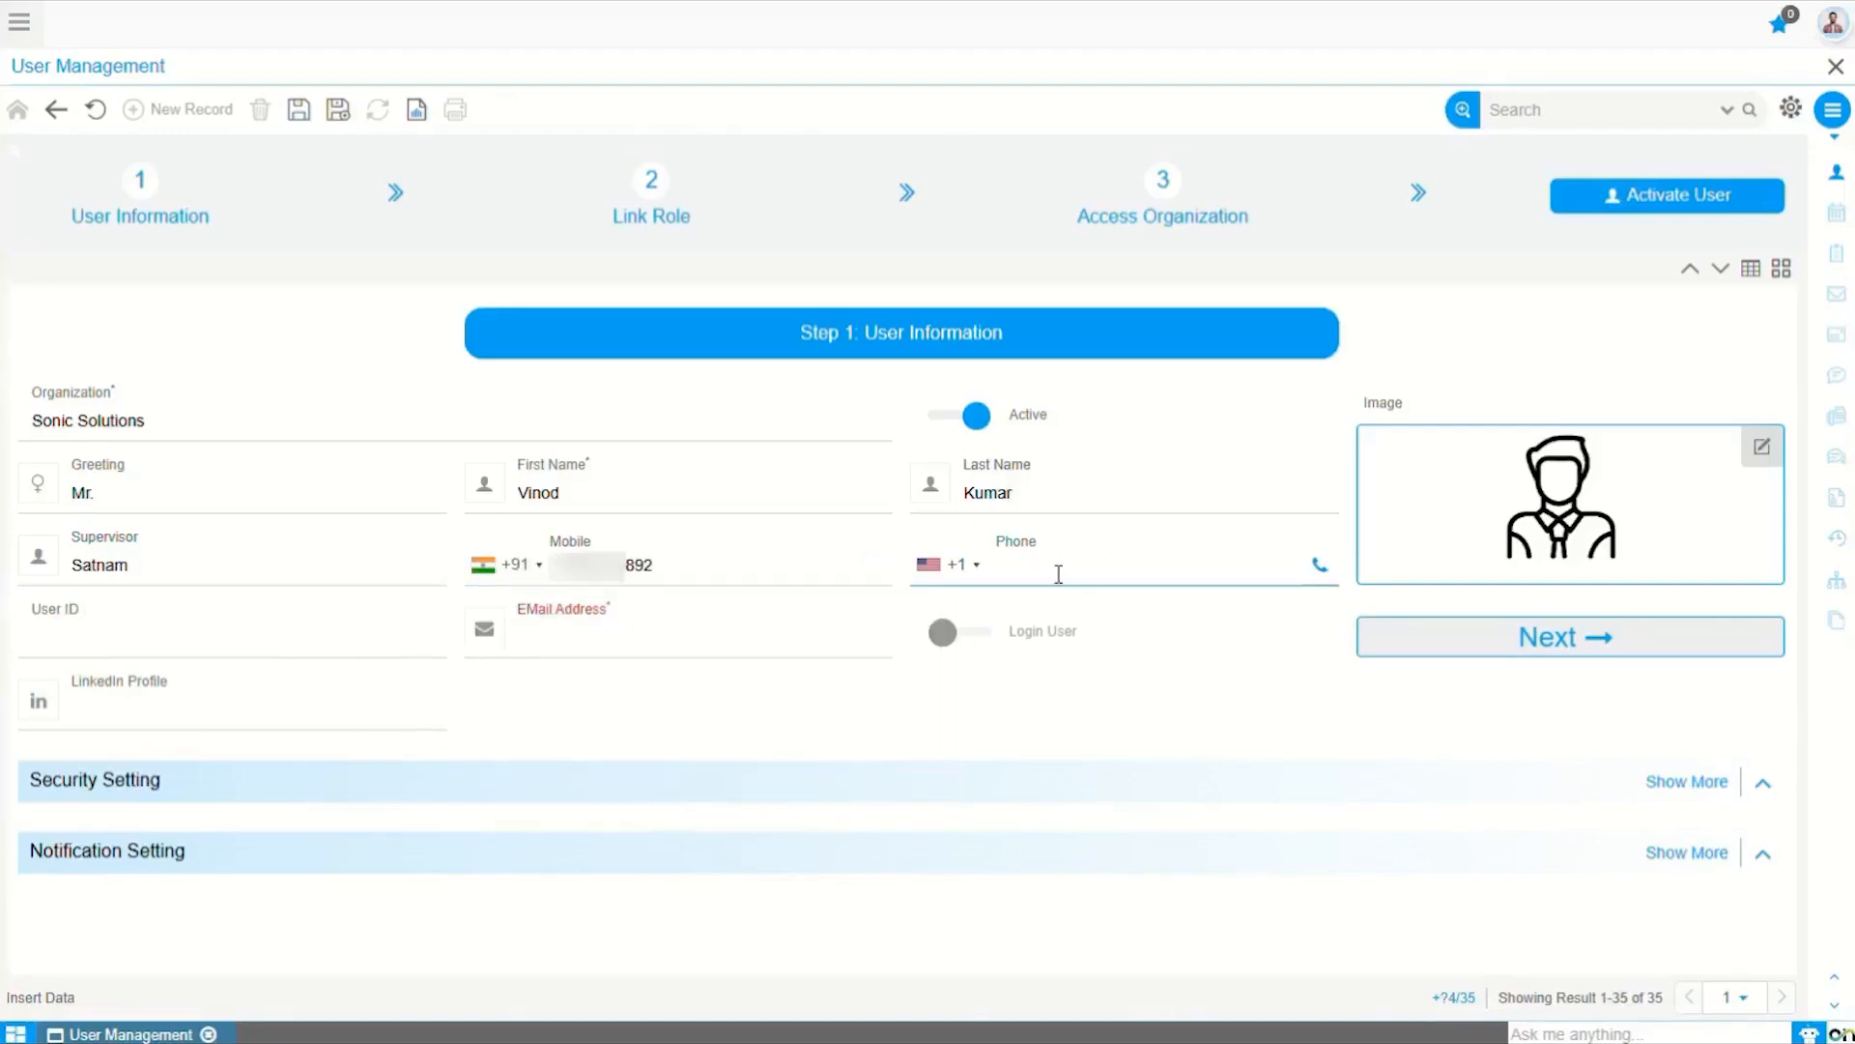
key(ctrl+v)
click(94, 637)
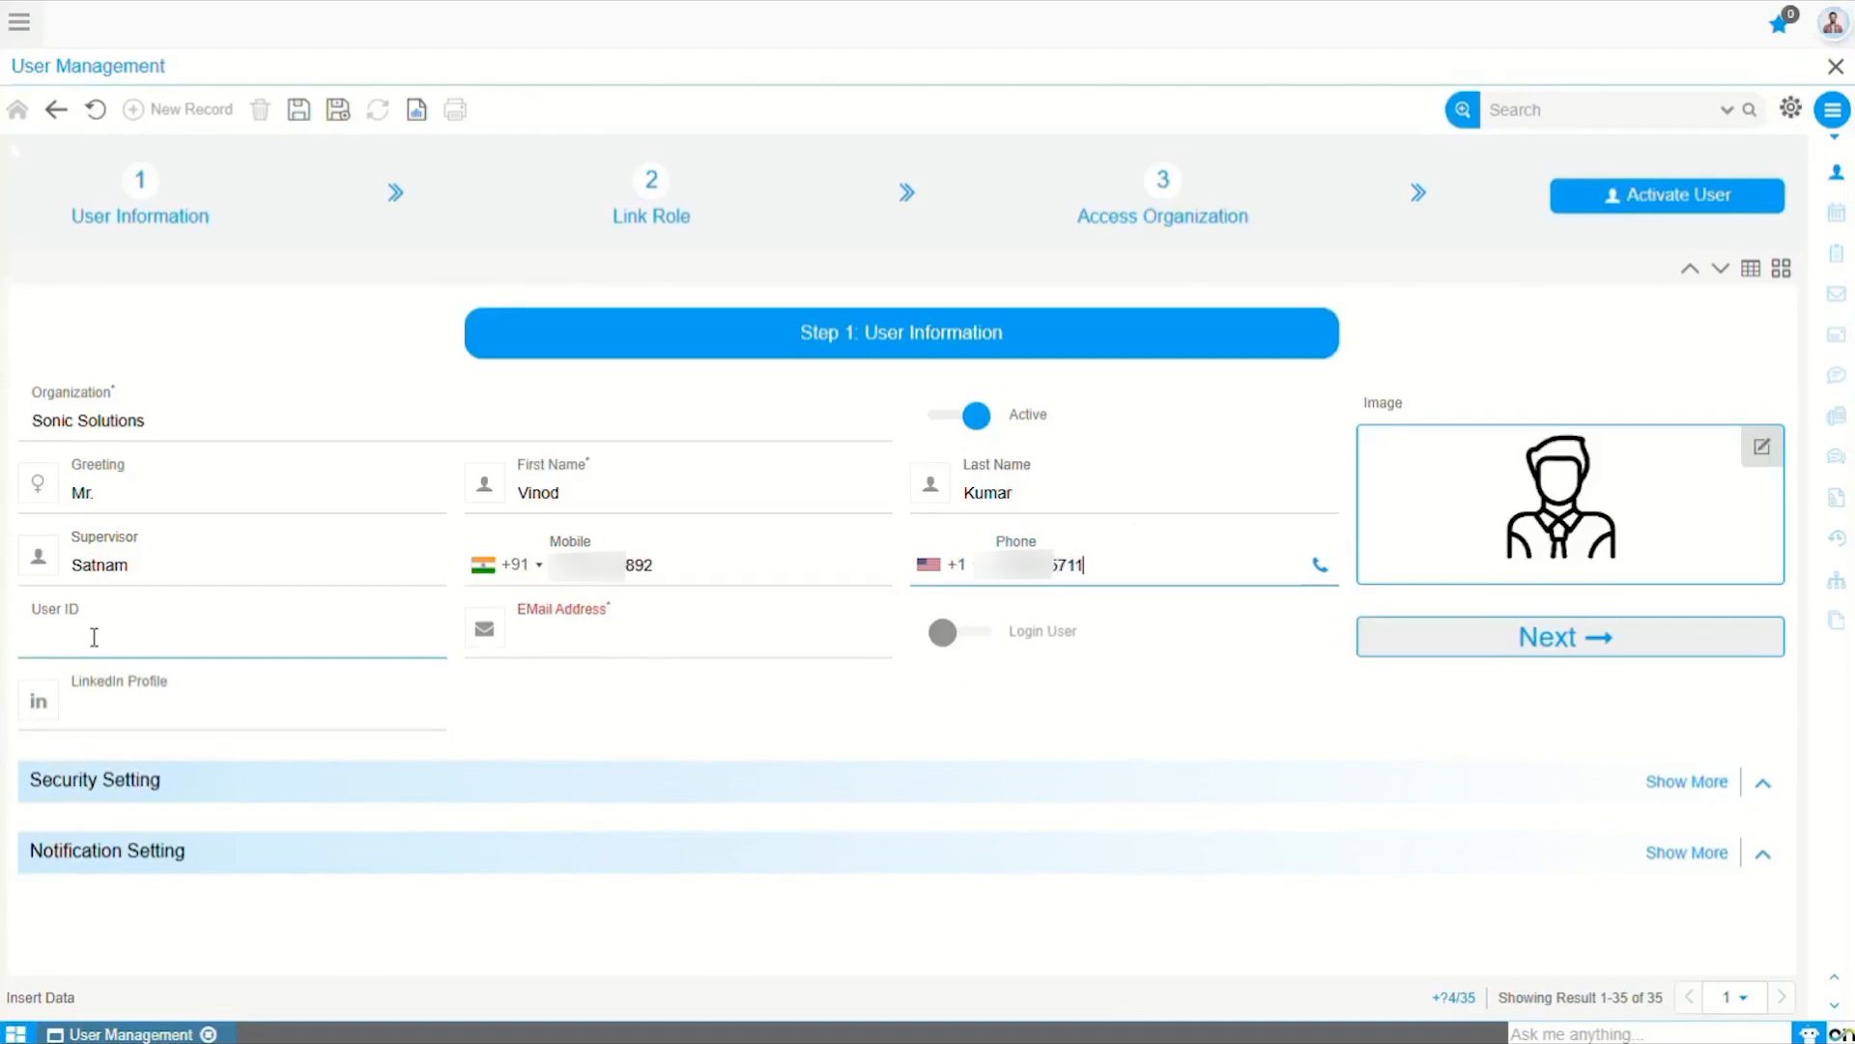
text(Vinod)
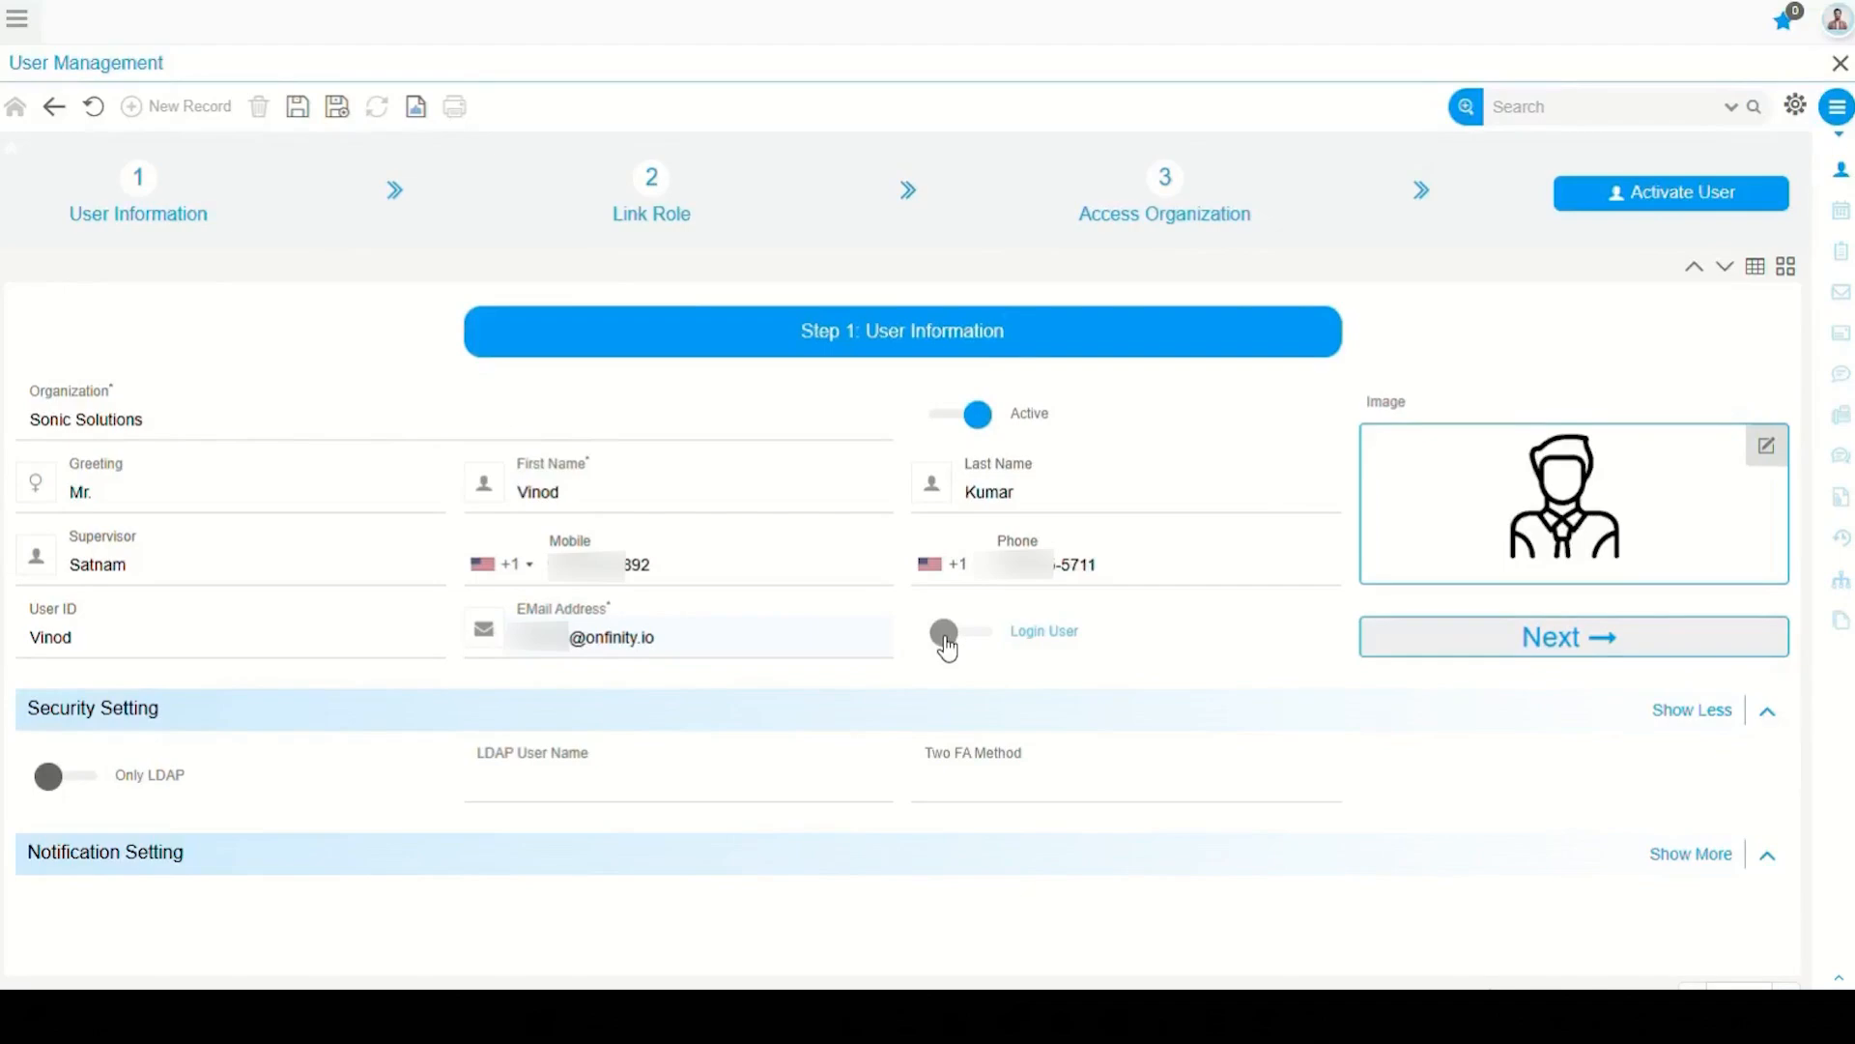
Step: Open the Two FA Method dropdown to review the two-factor options
click(1054, 796)
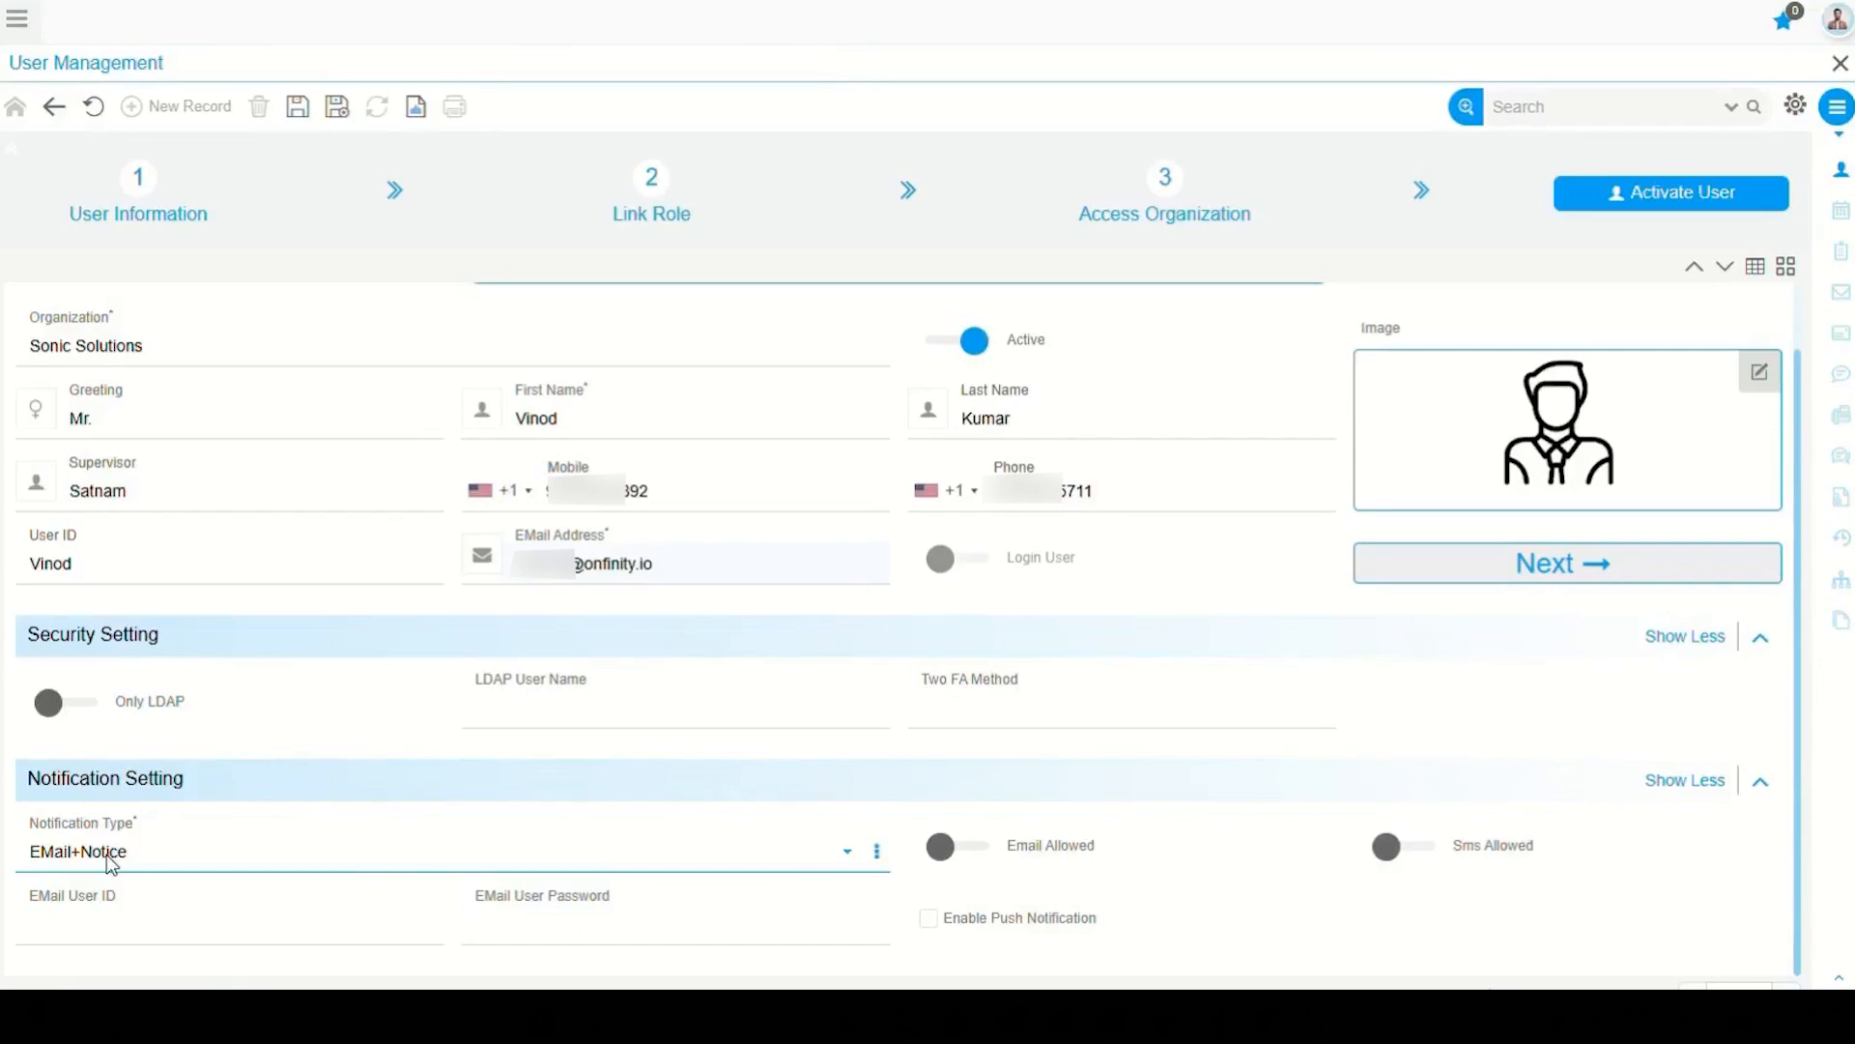
Step: Choose EMail+Notice as the user's notification type
click(111, 863)
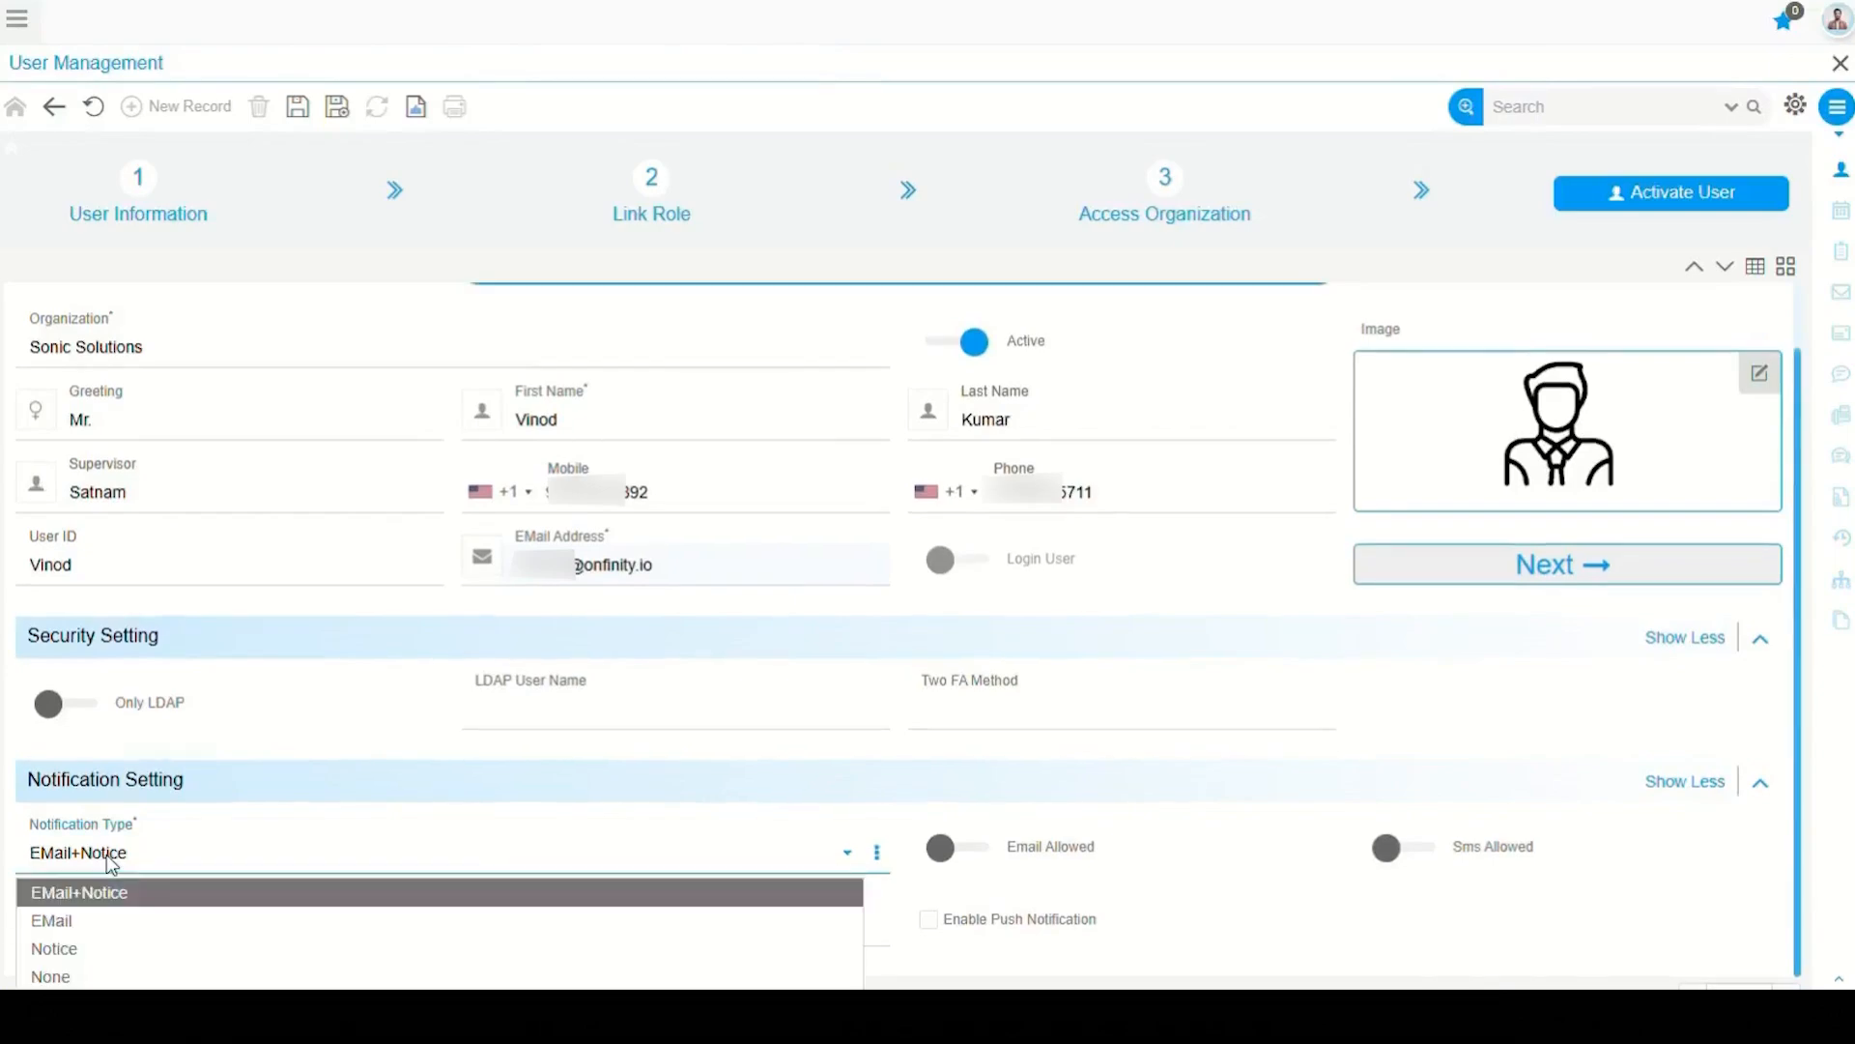
click(55, 977)
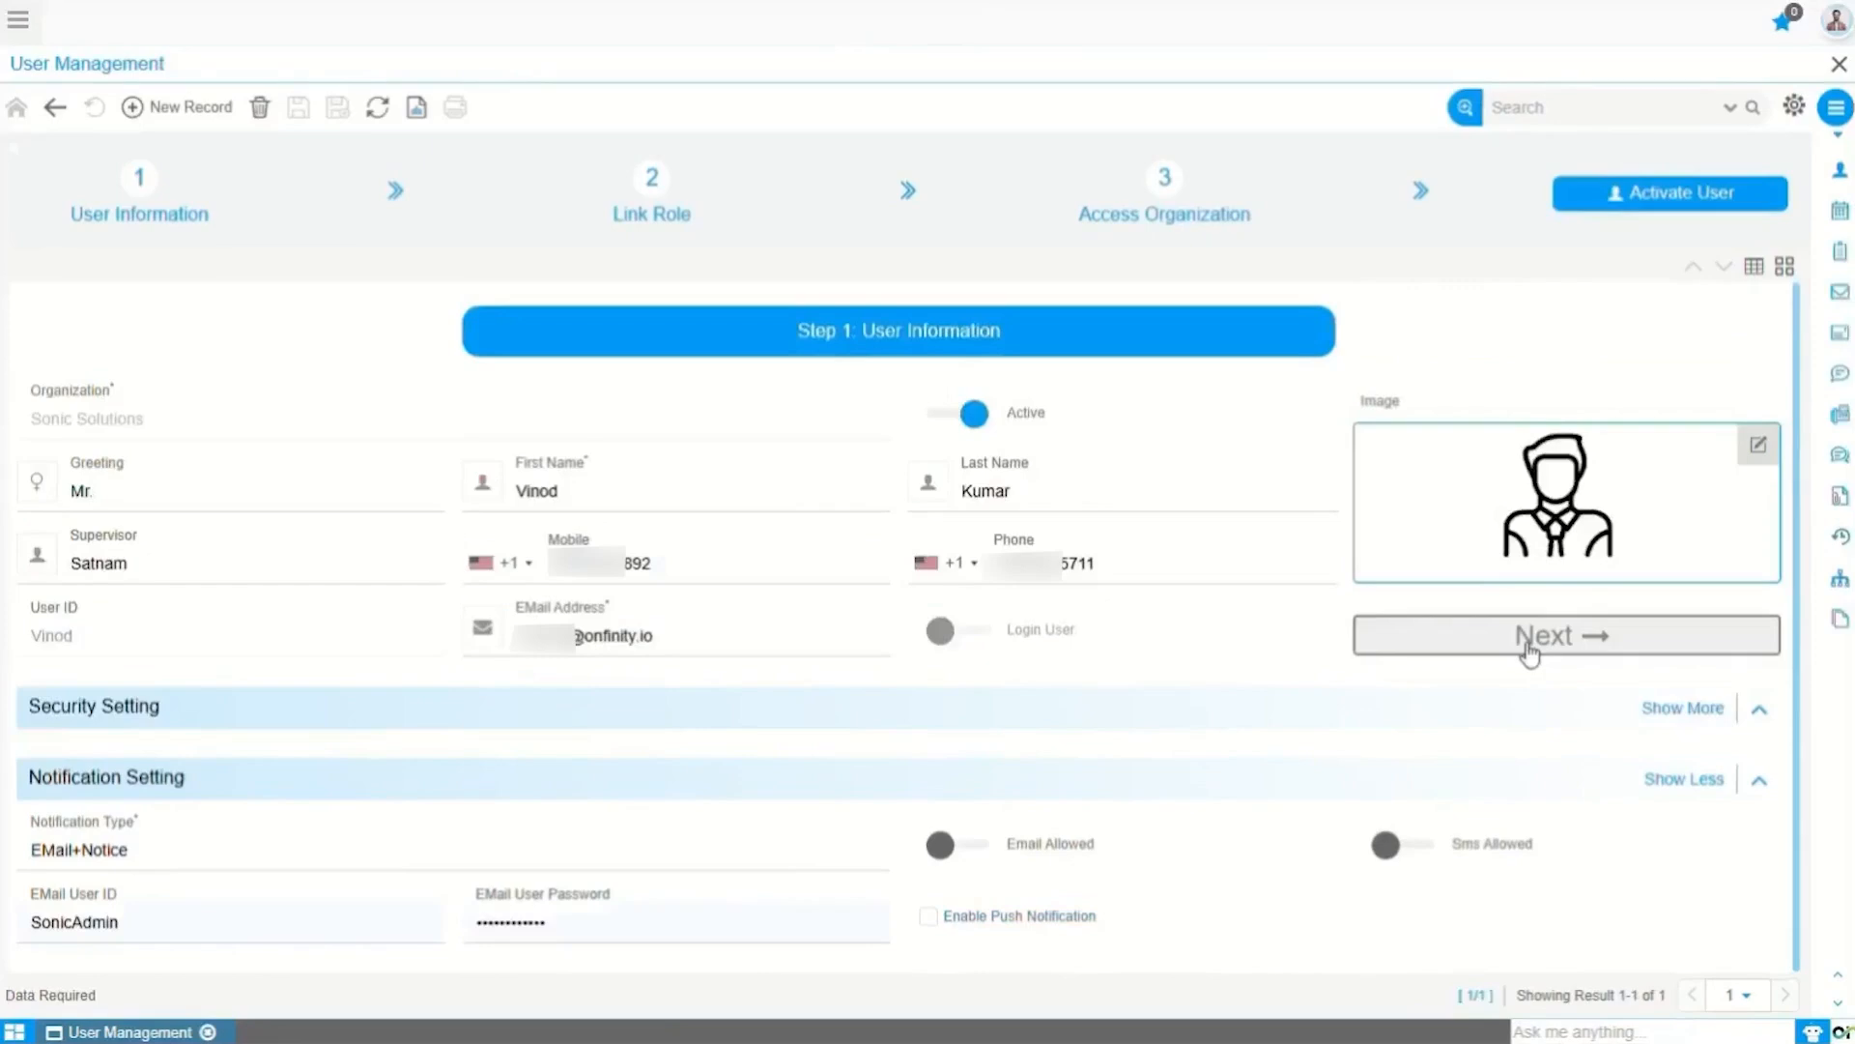
Step: On Step 2, link the Inventory Clerk role to the user and save it
click(1528, 638)
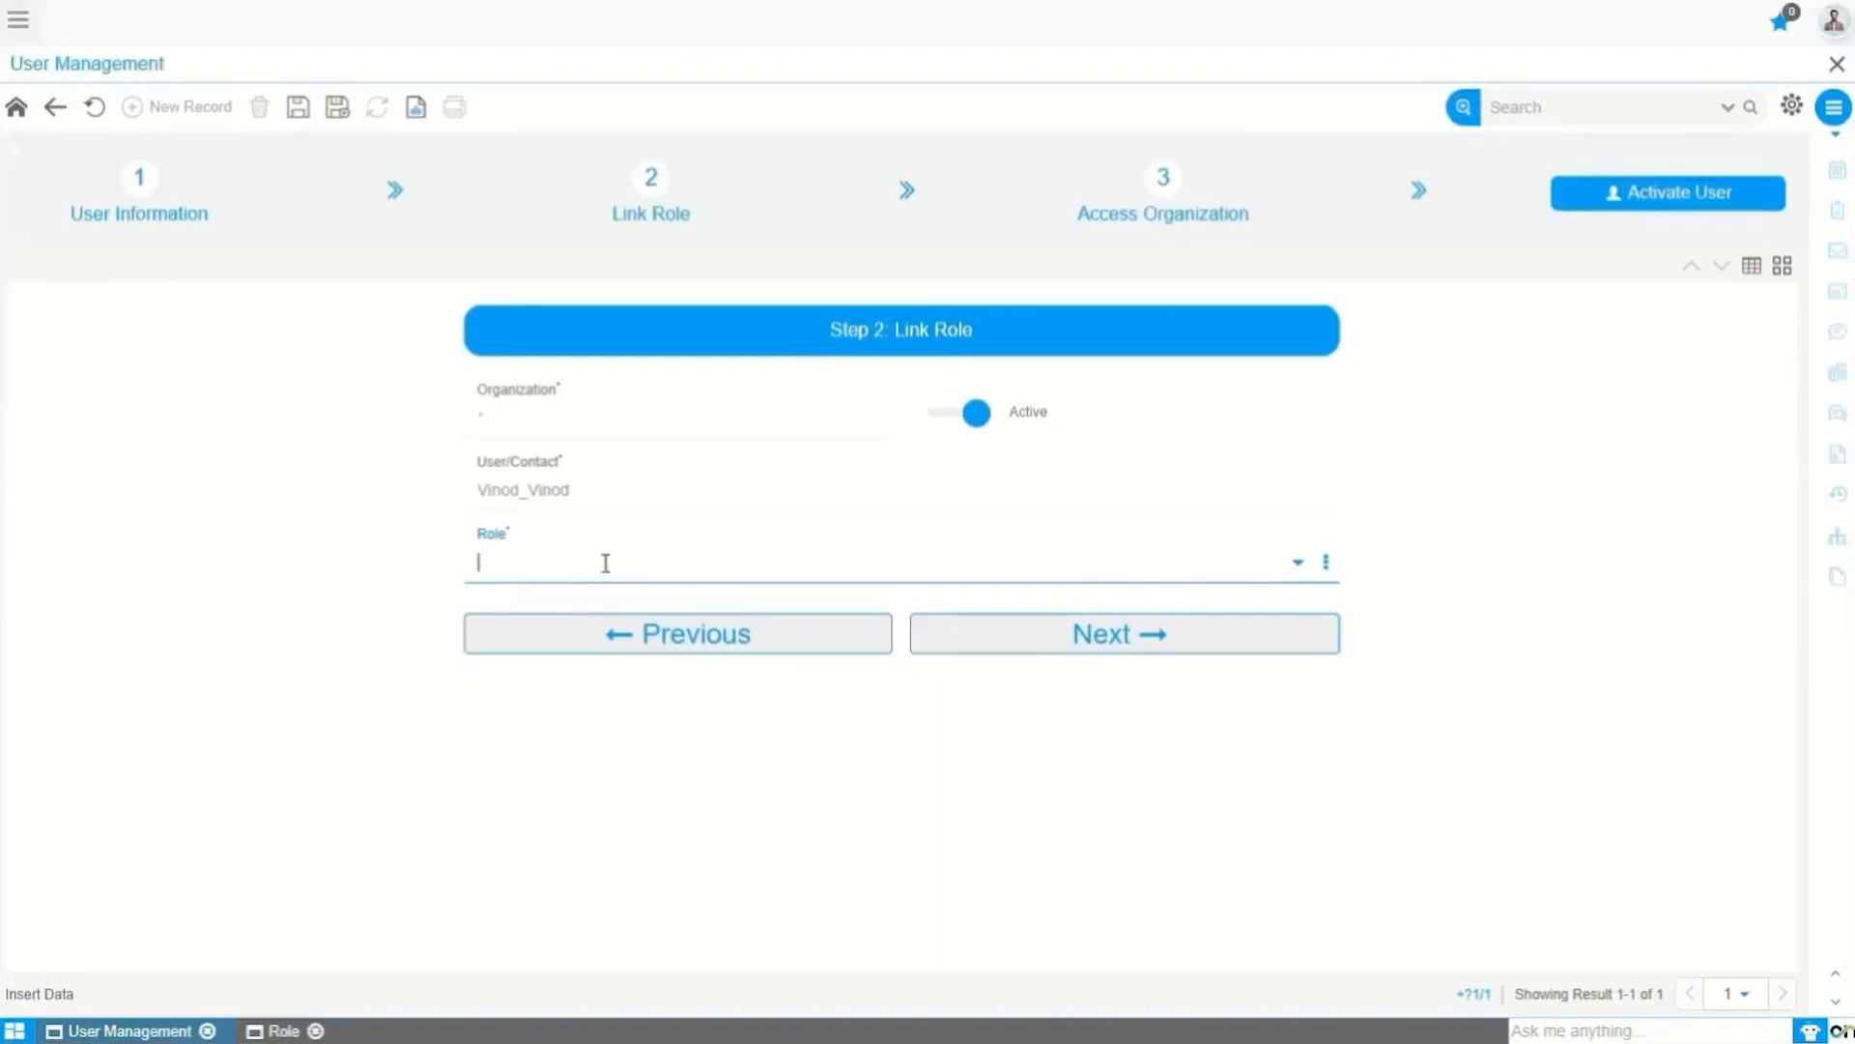
text(inve)
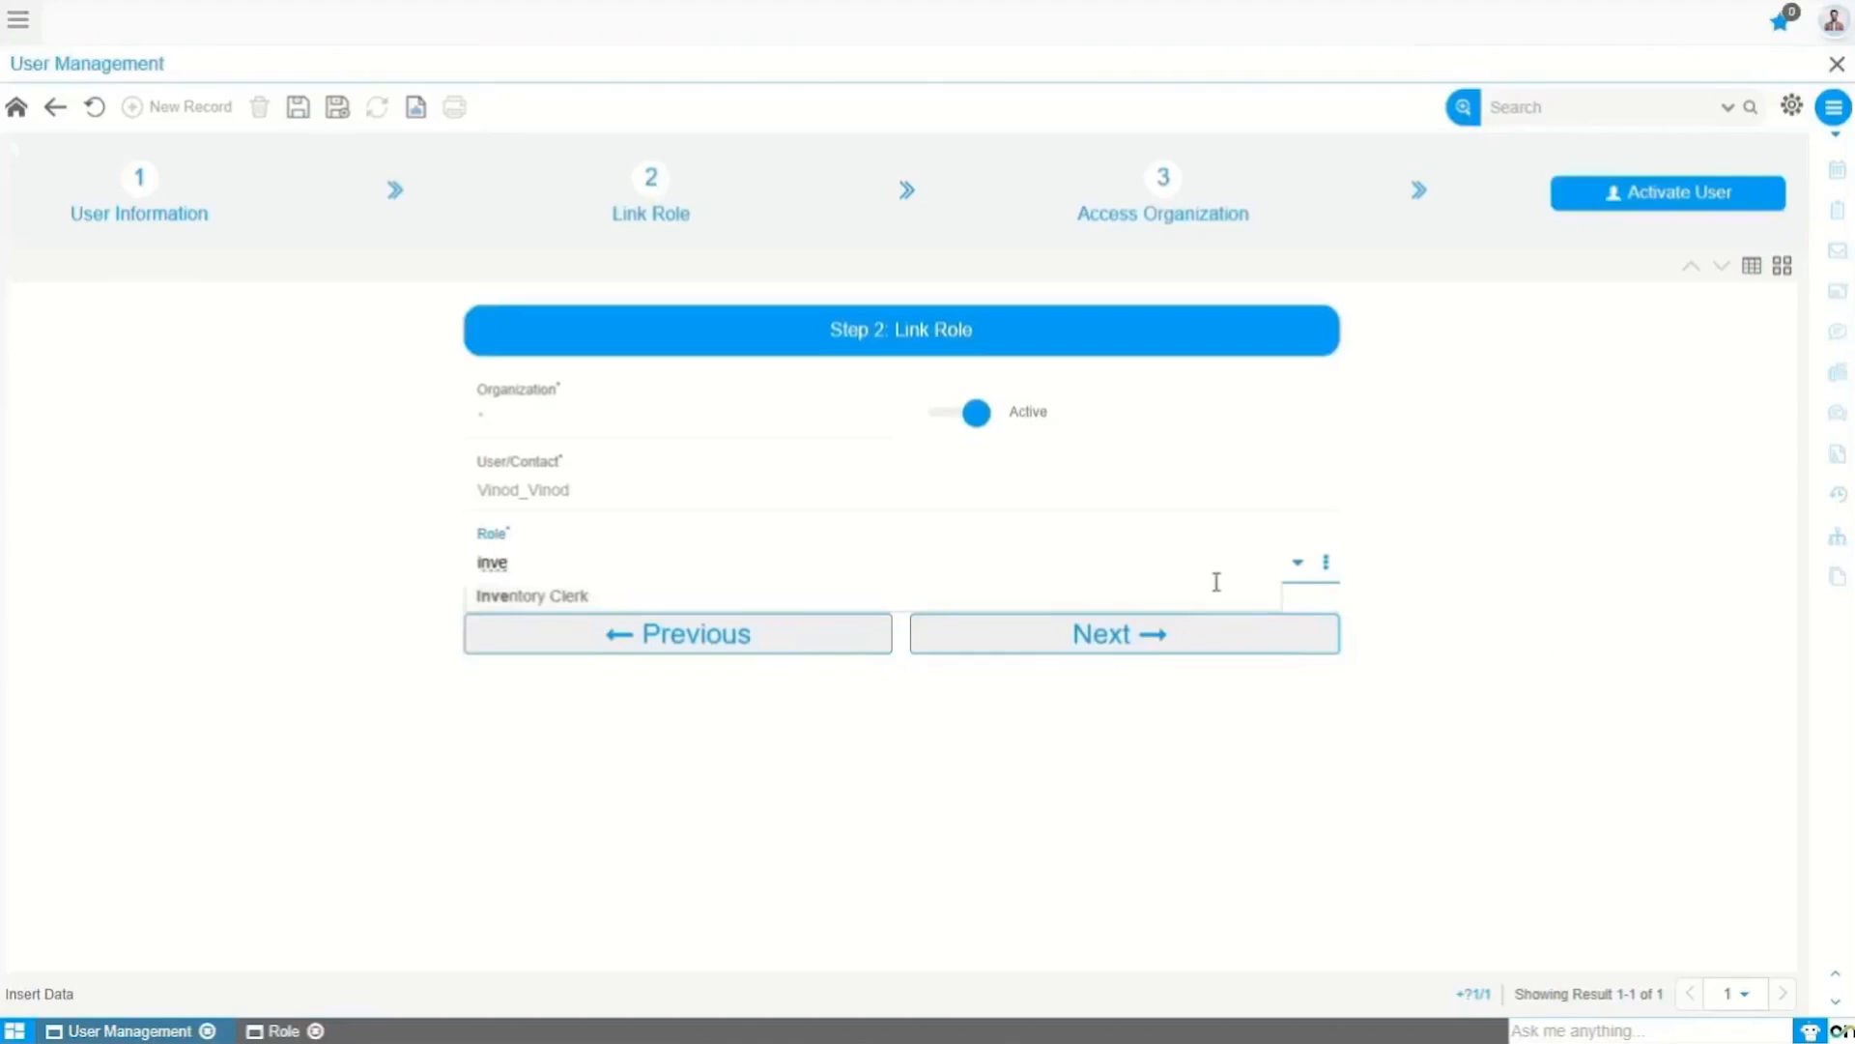
click(1298, 564)
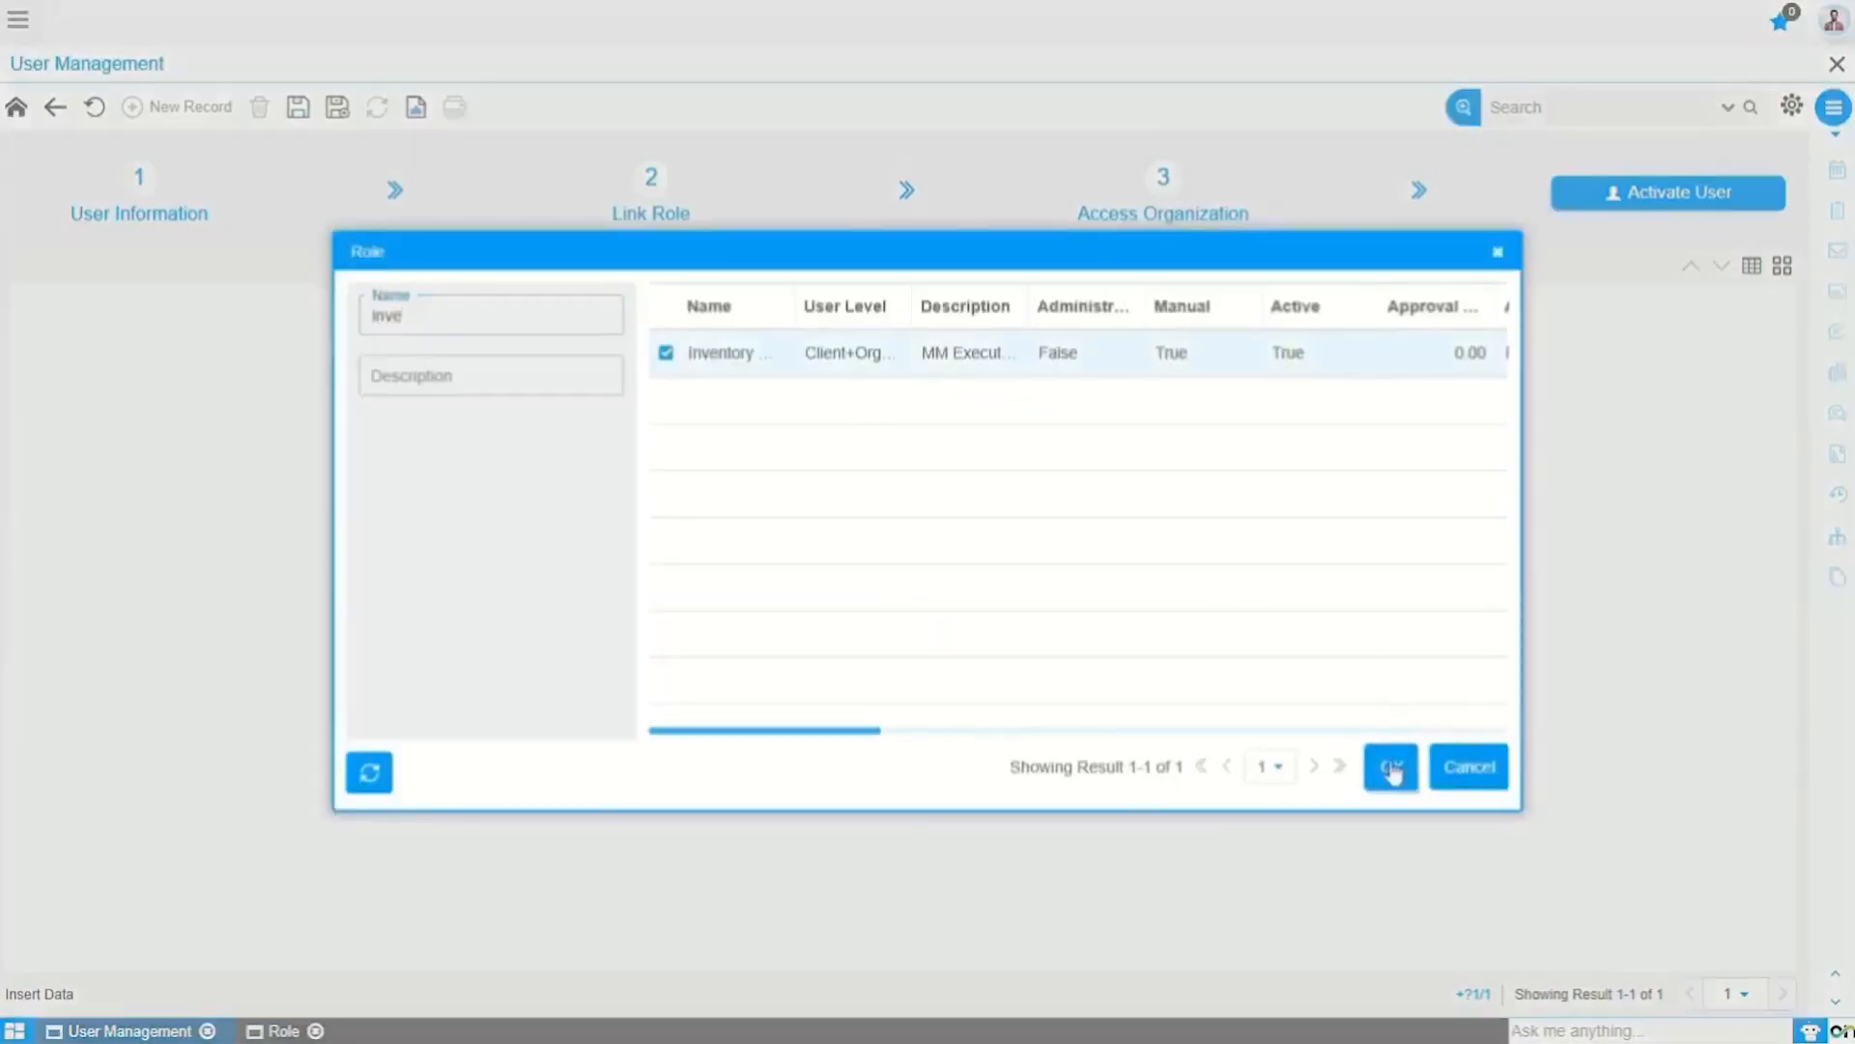
click(1392, 768)
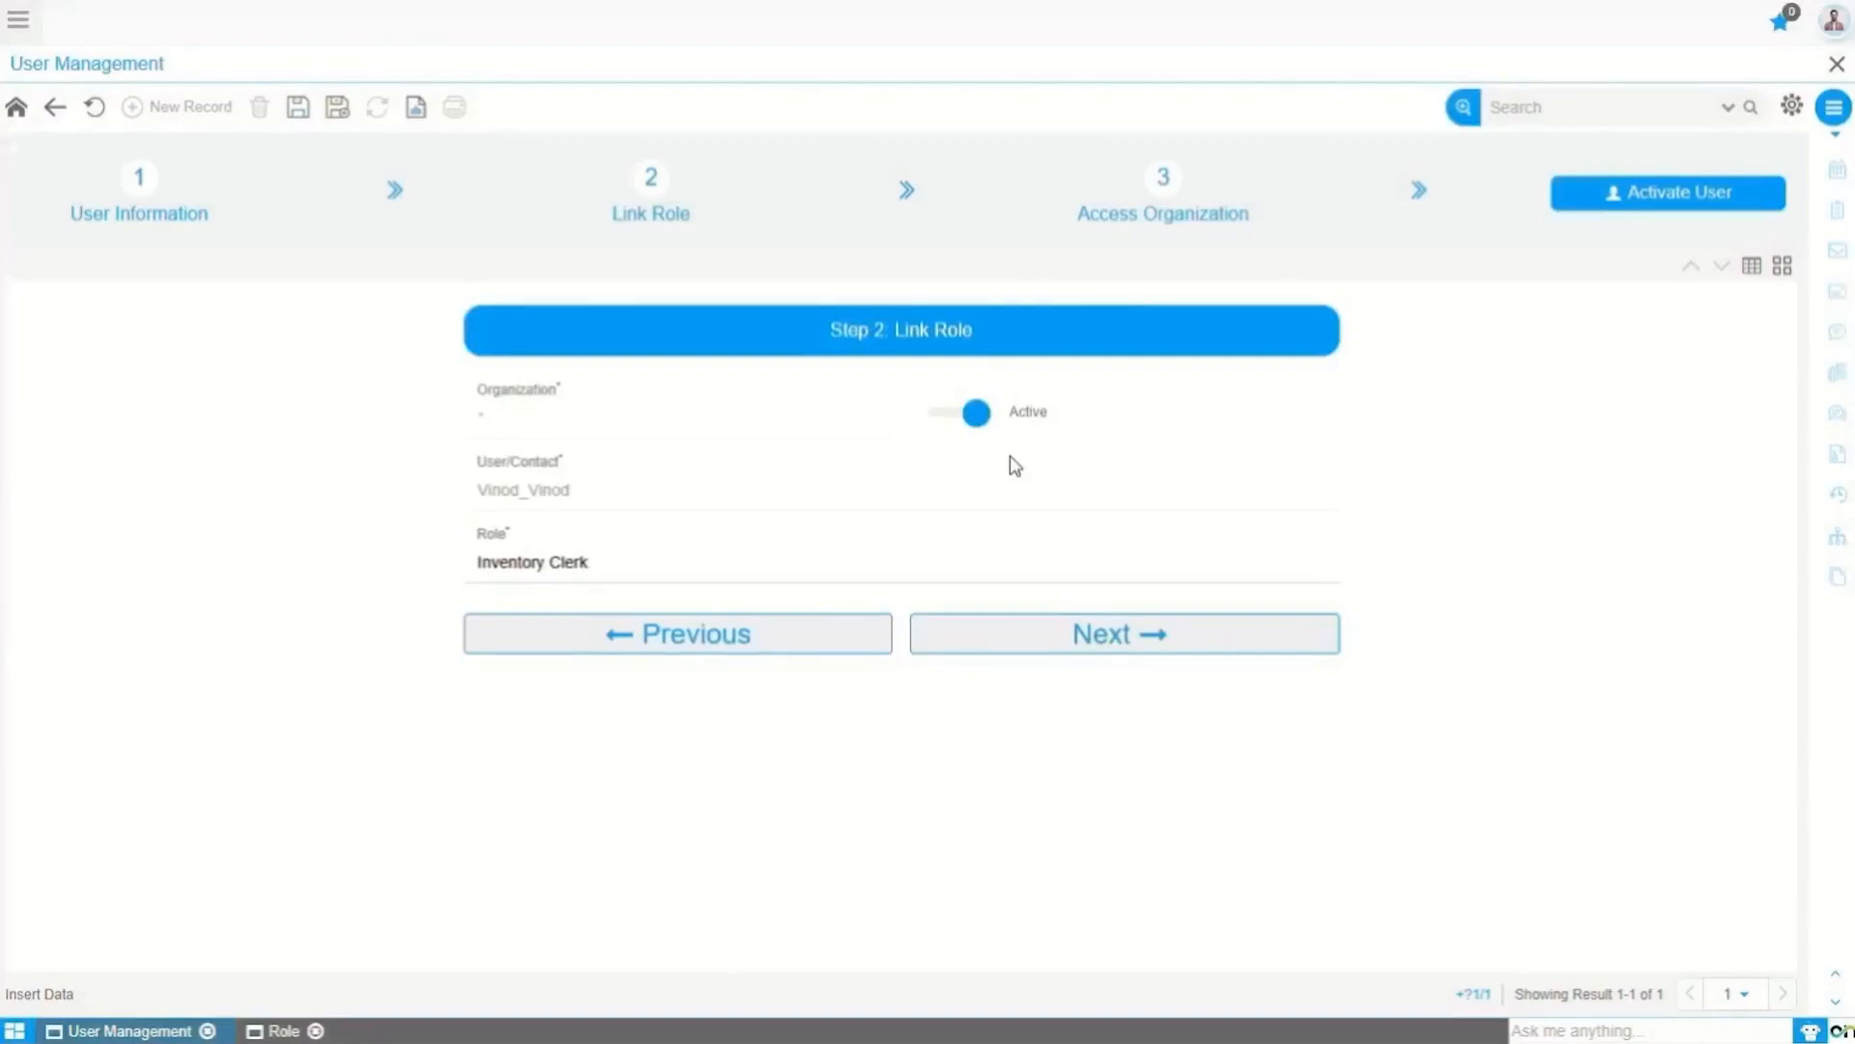
click(977, 415)
click(297, 107)
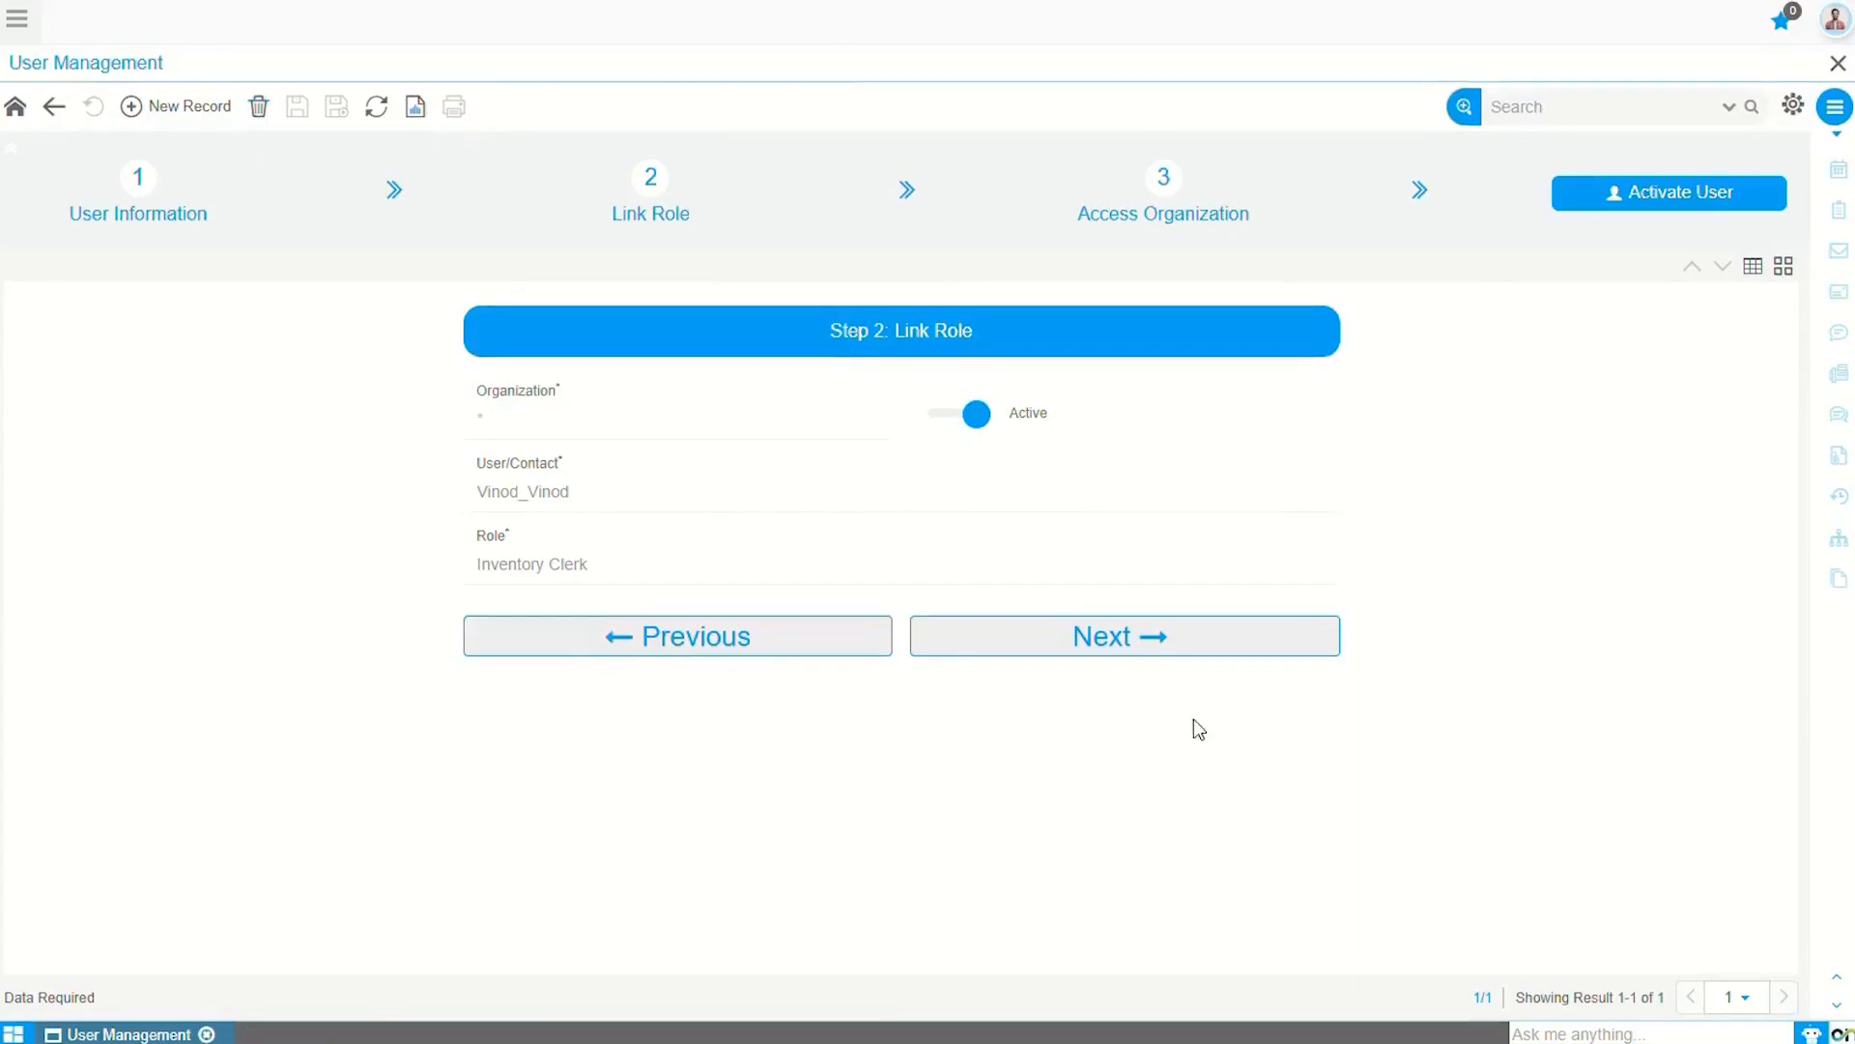
Step: Advance the user wizard to Step 3, Access Organization
click(1115, 639)
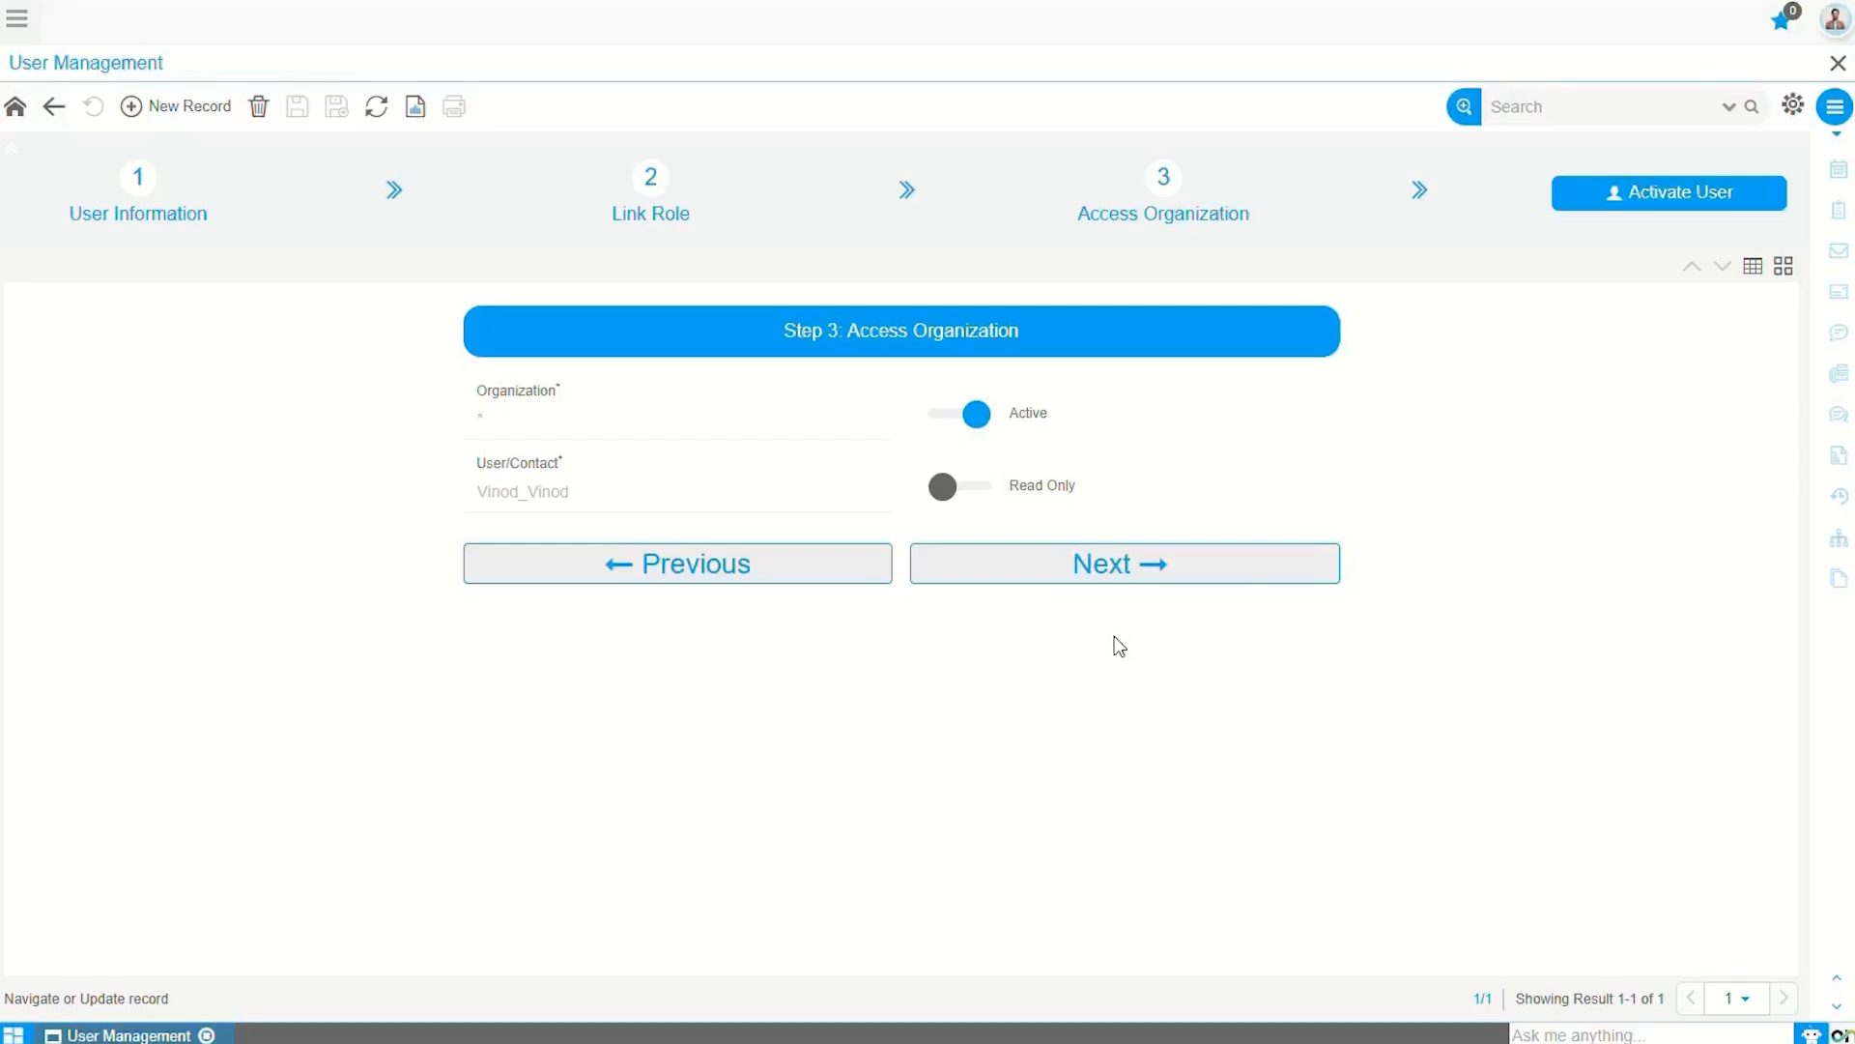
click(16, 24)
Step: Open the Role list in a new tab, filter by 'inve', and open Inventory Clerk
click(71, 85)
text(role)
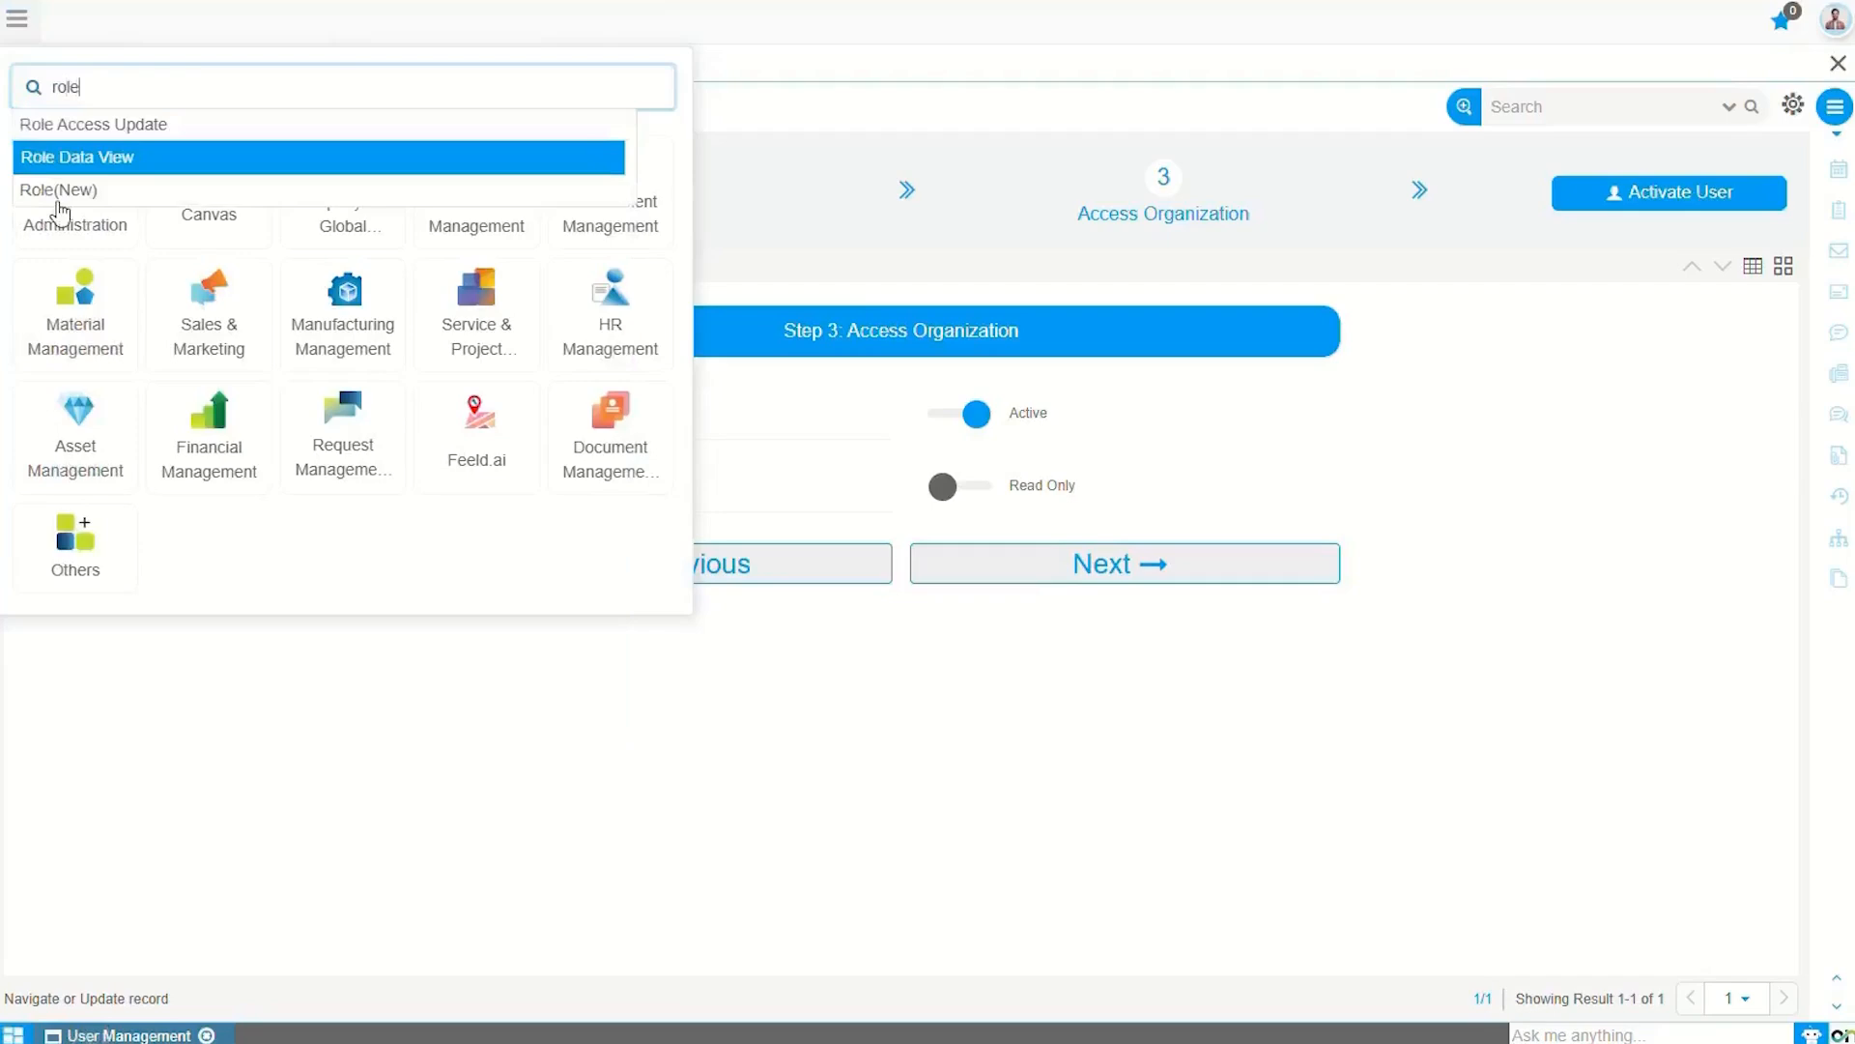
click(59, 192)
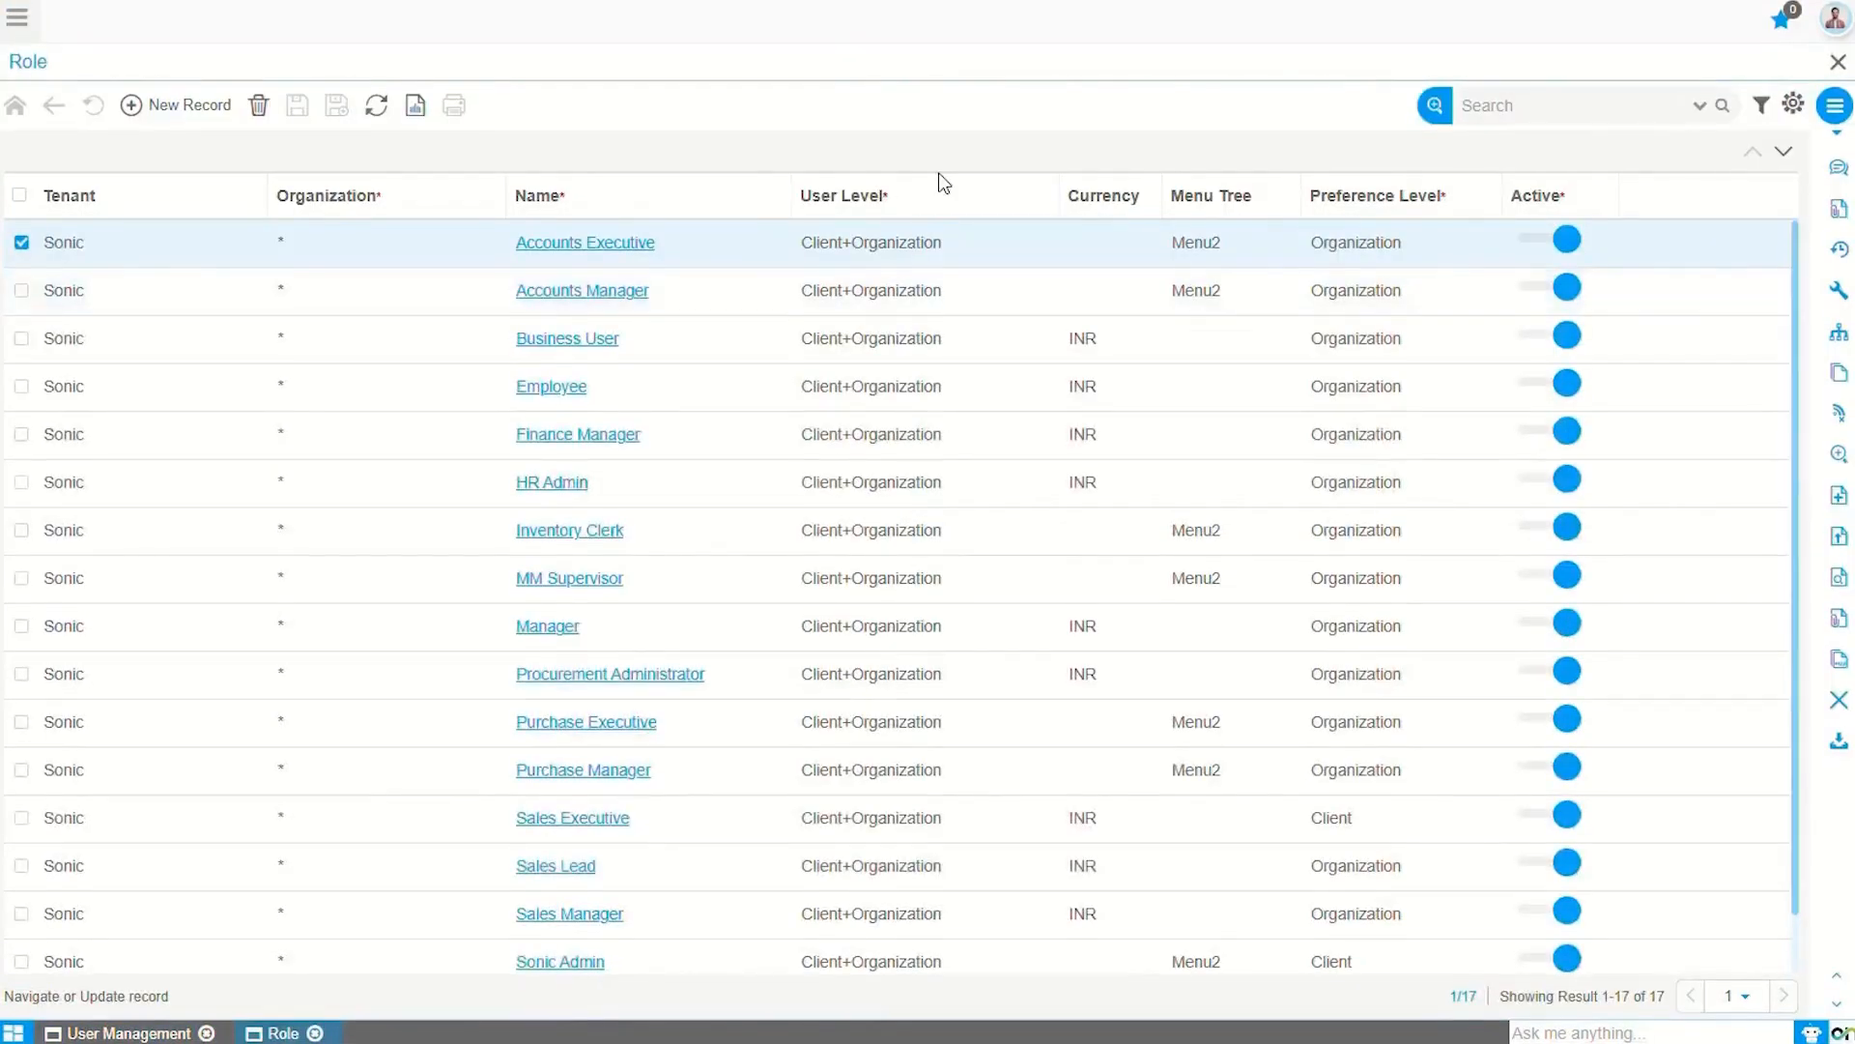
click(1544, 110)
text(inve)
key(Return)
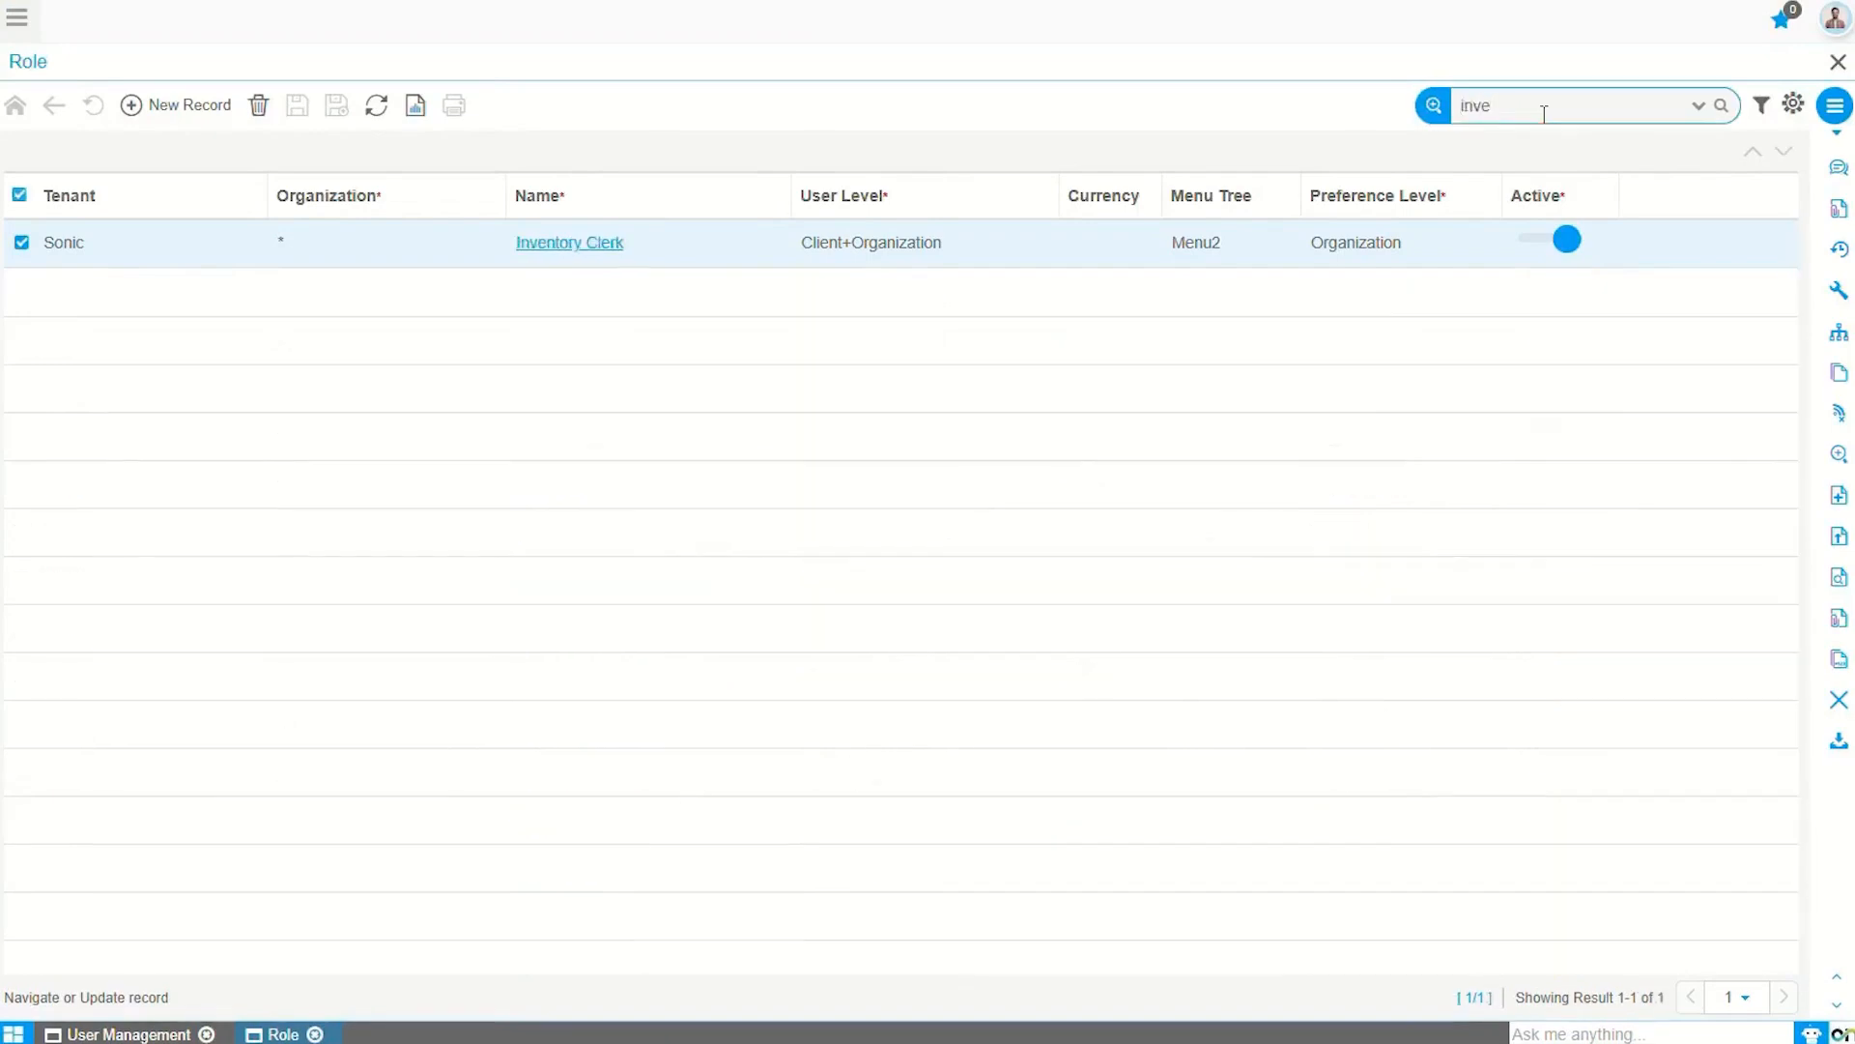
click(553, 245)
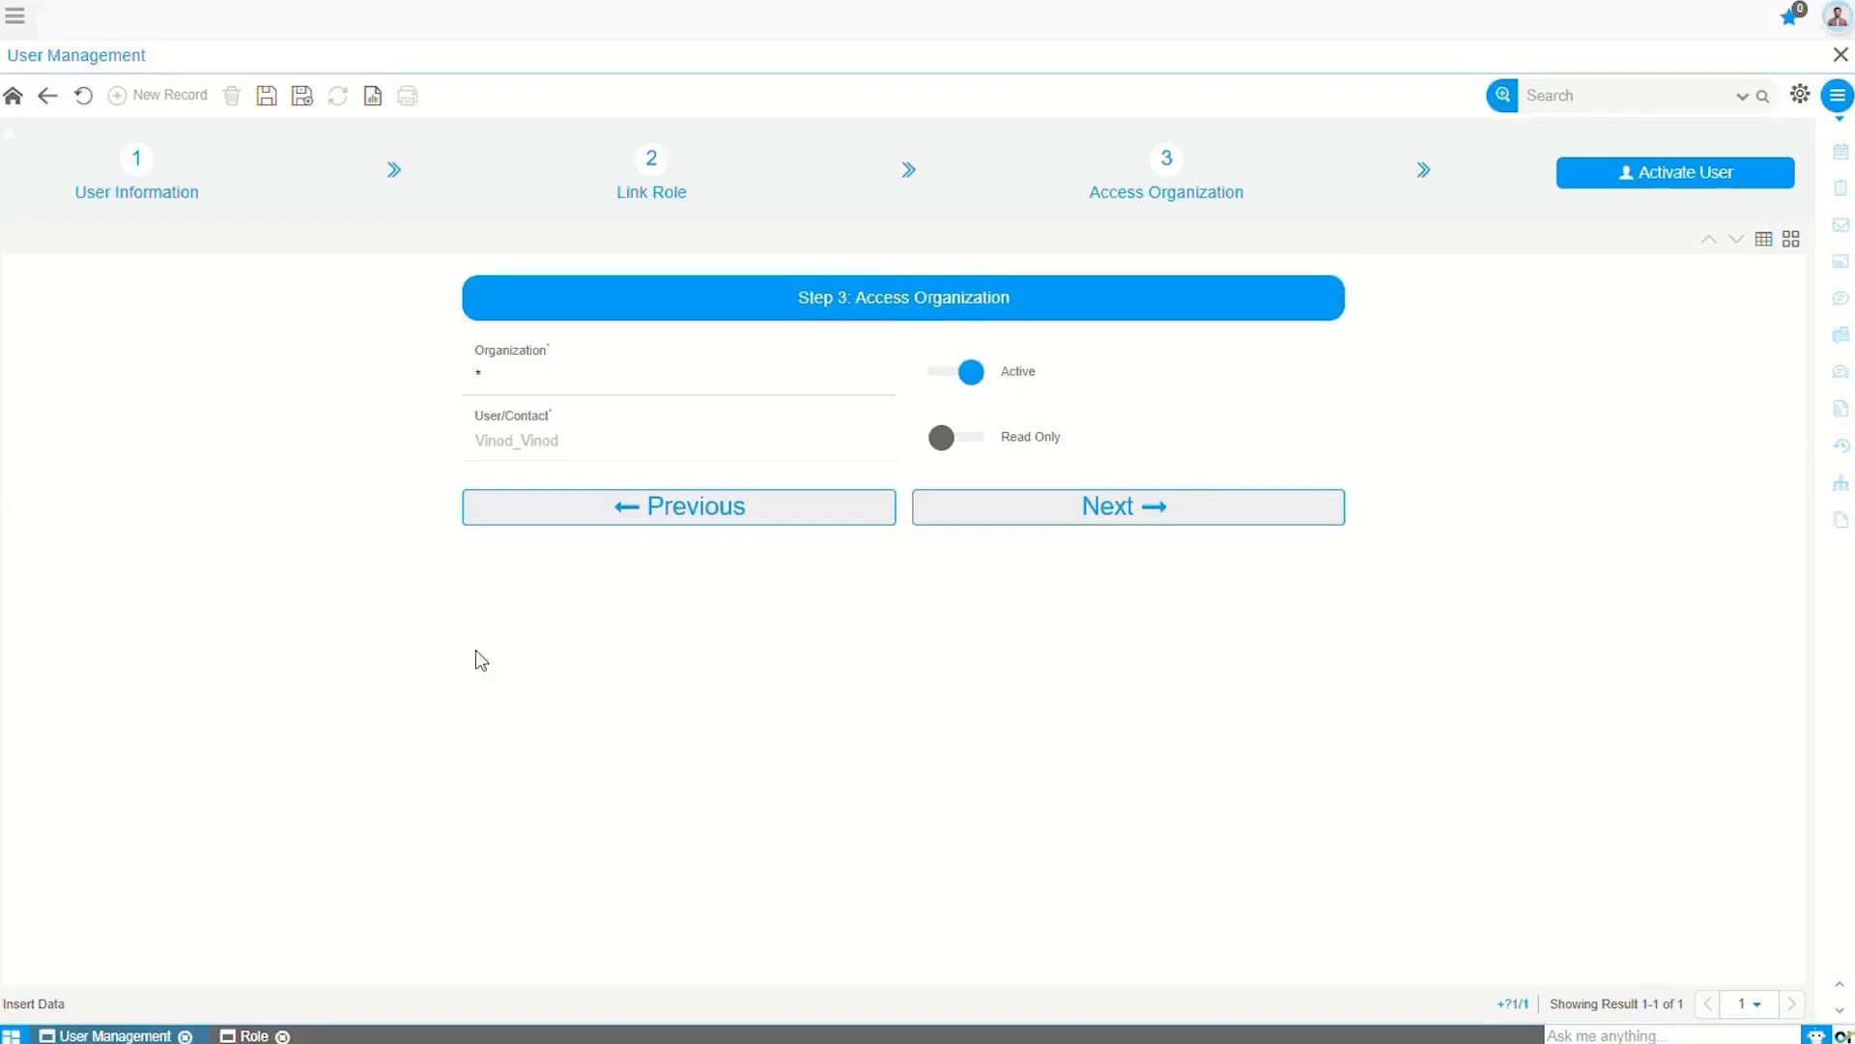
Step: Save the current access record, then add and save access for Sonic Solutions and Sonic Ventures
click(261, 99)
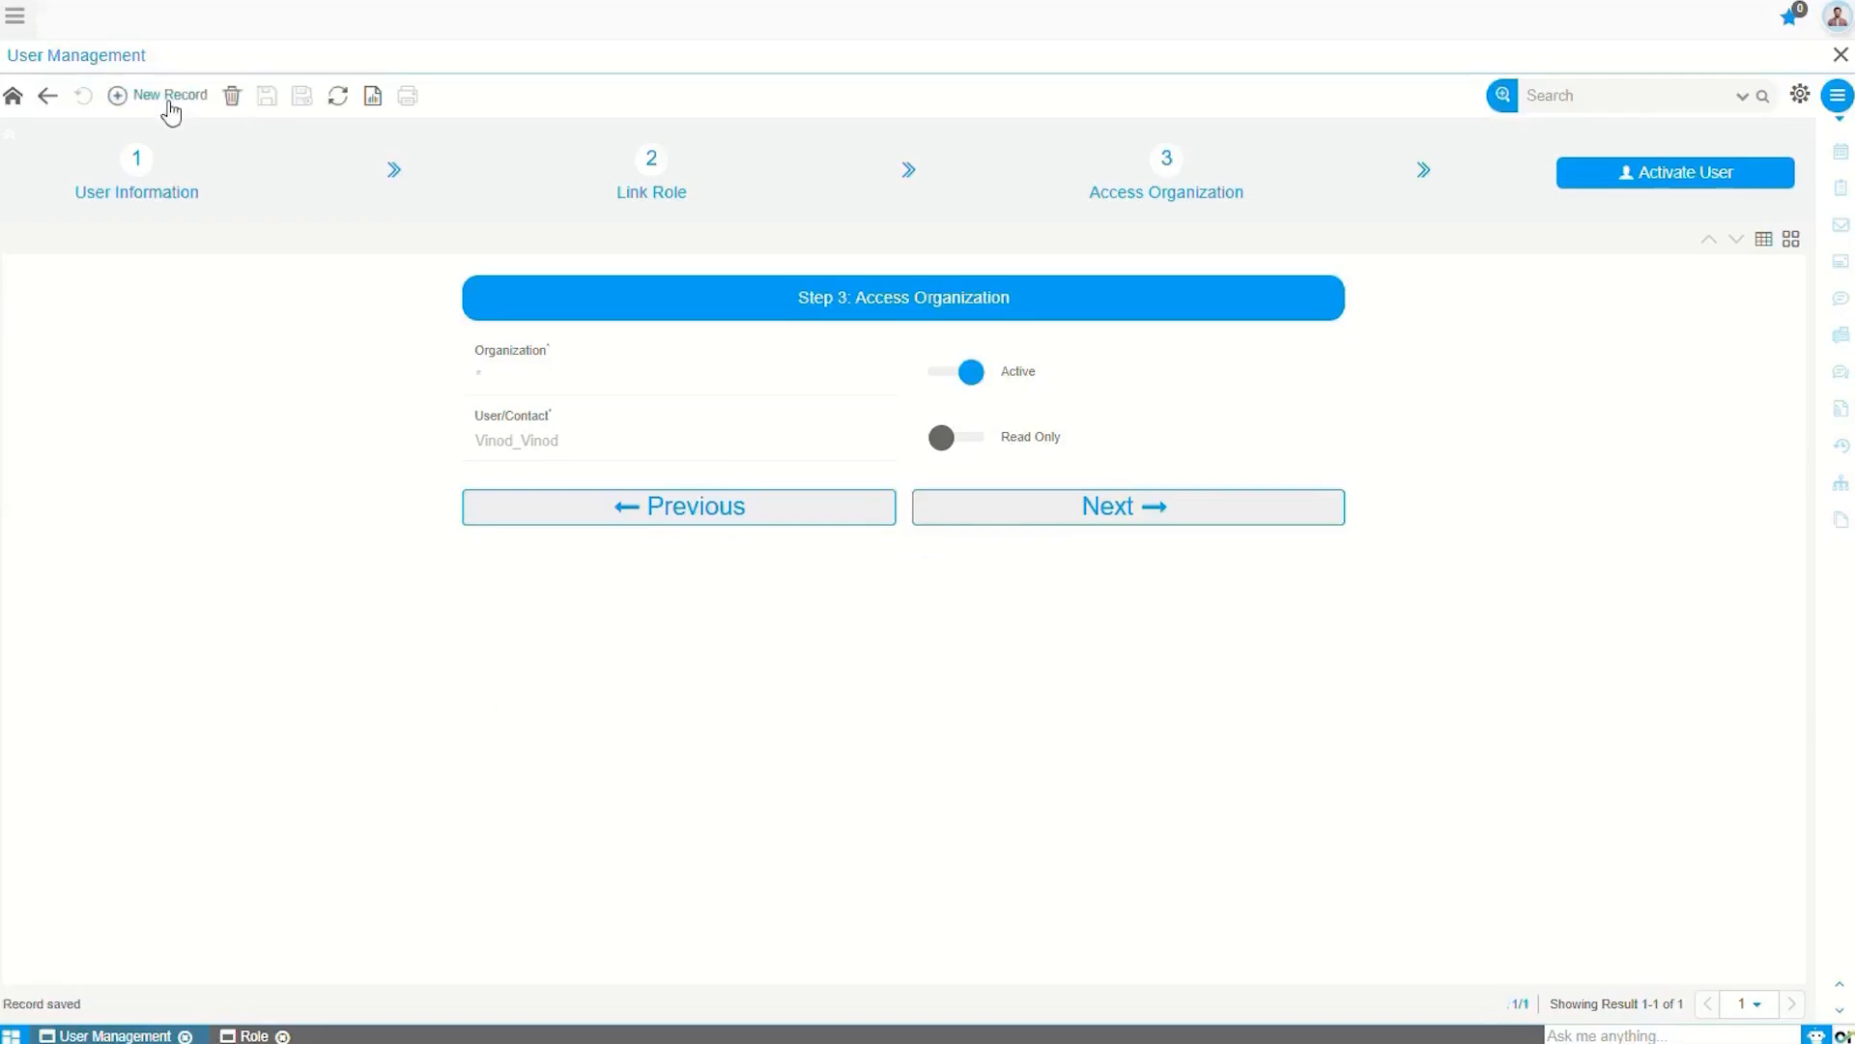
click(171, 101)
click(545, 381)
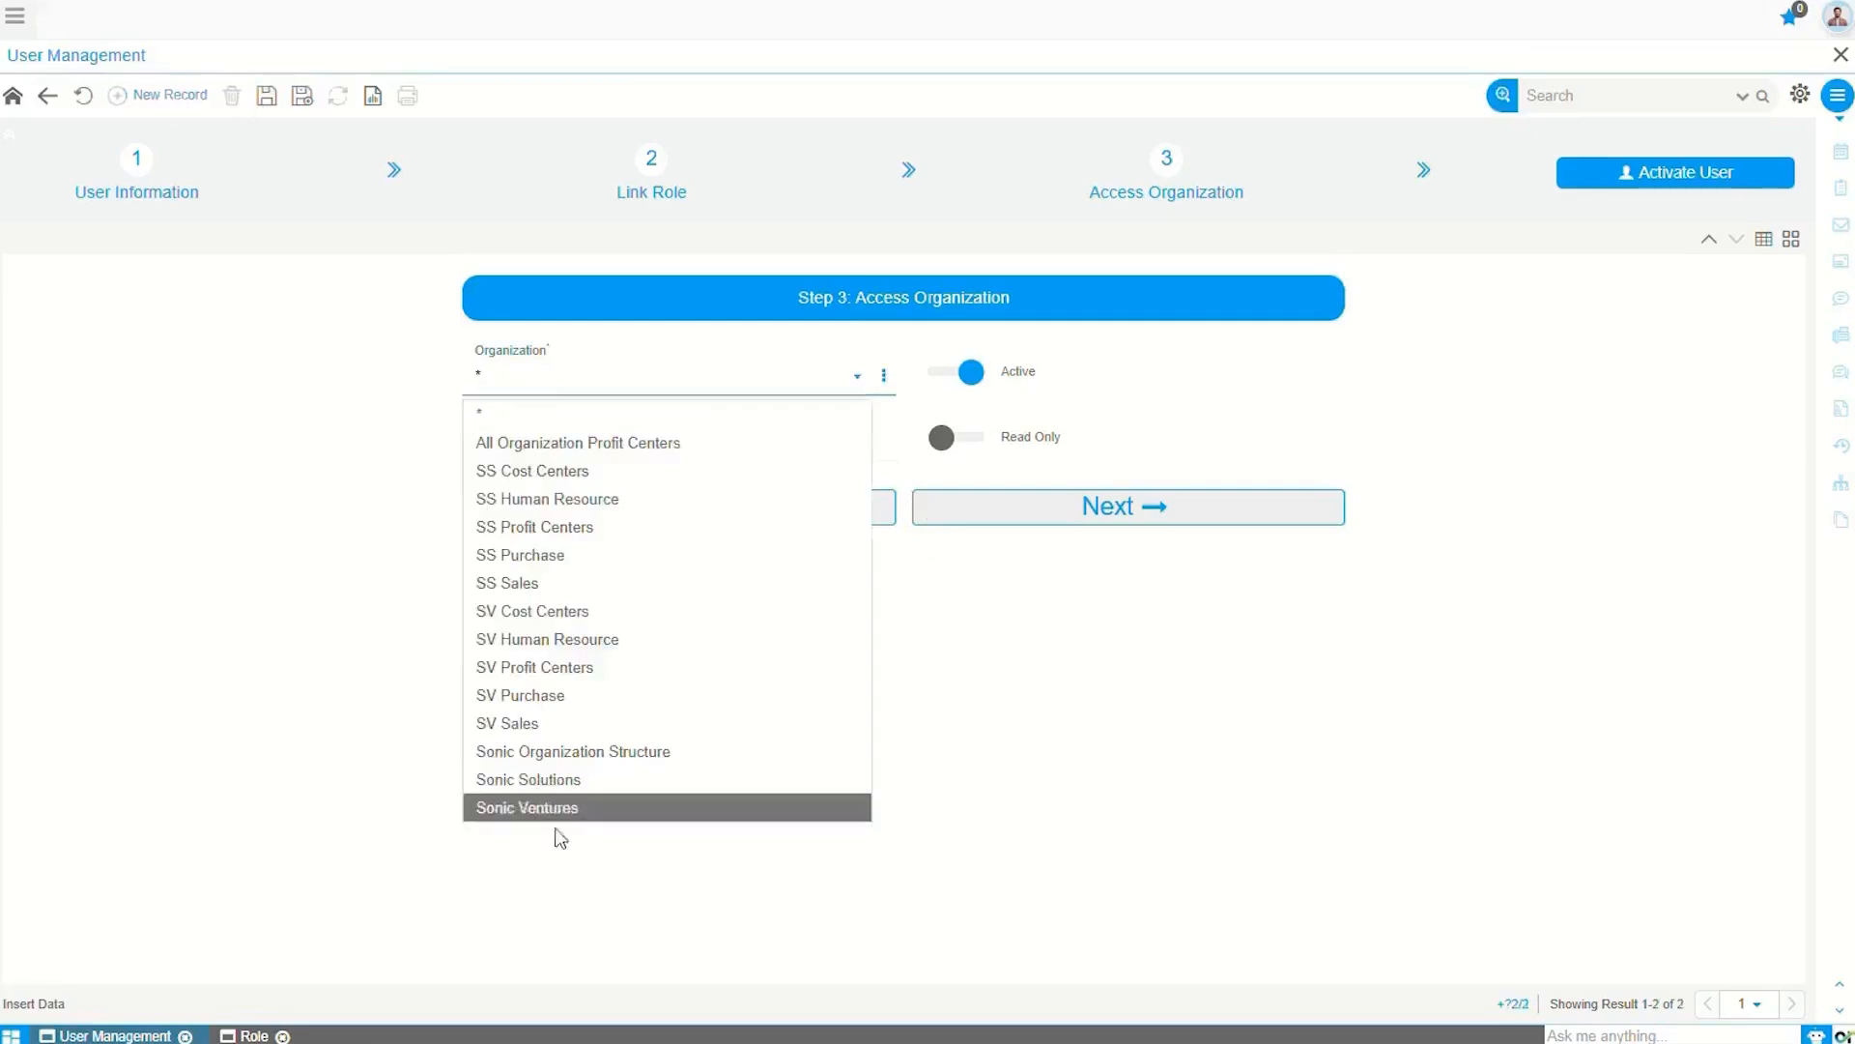
click(566, 781)
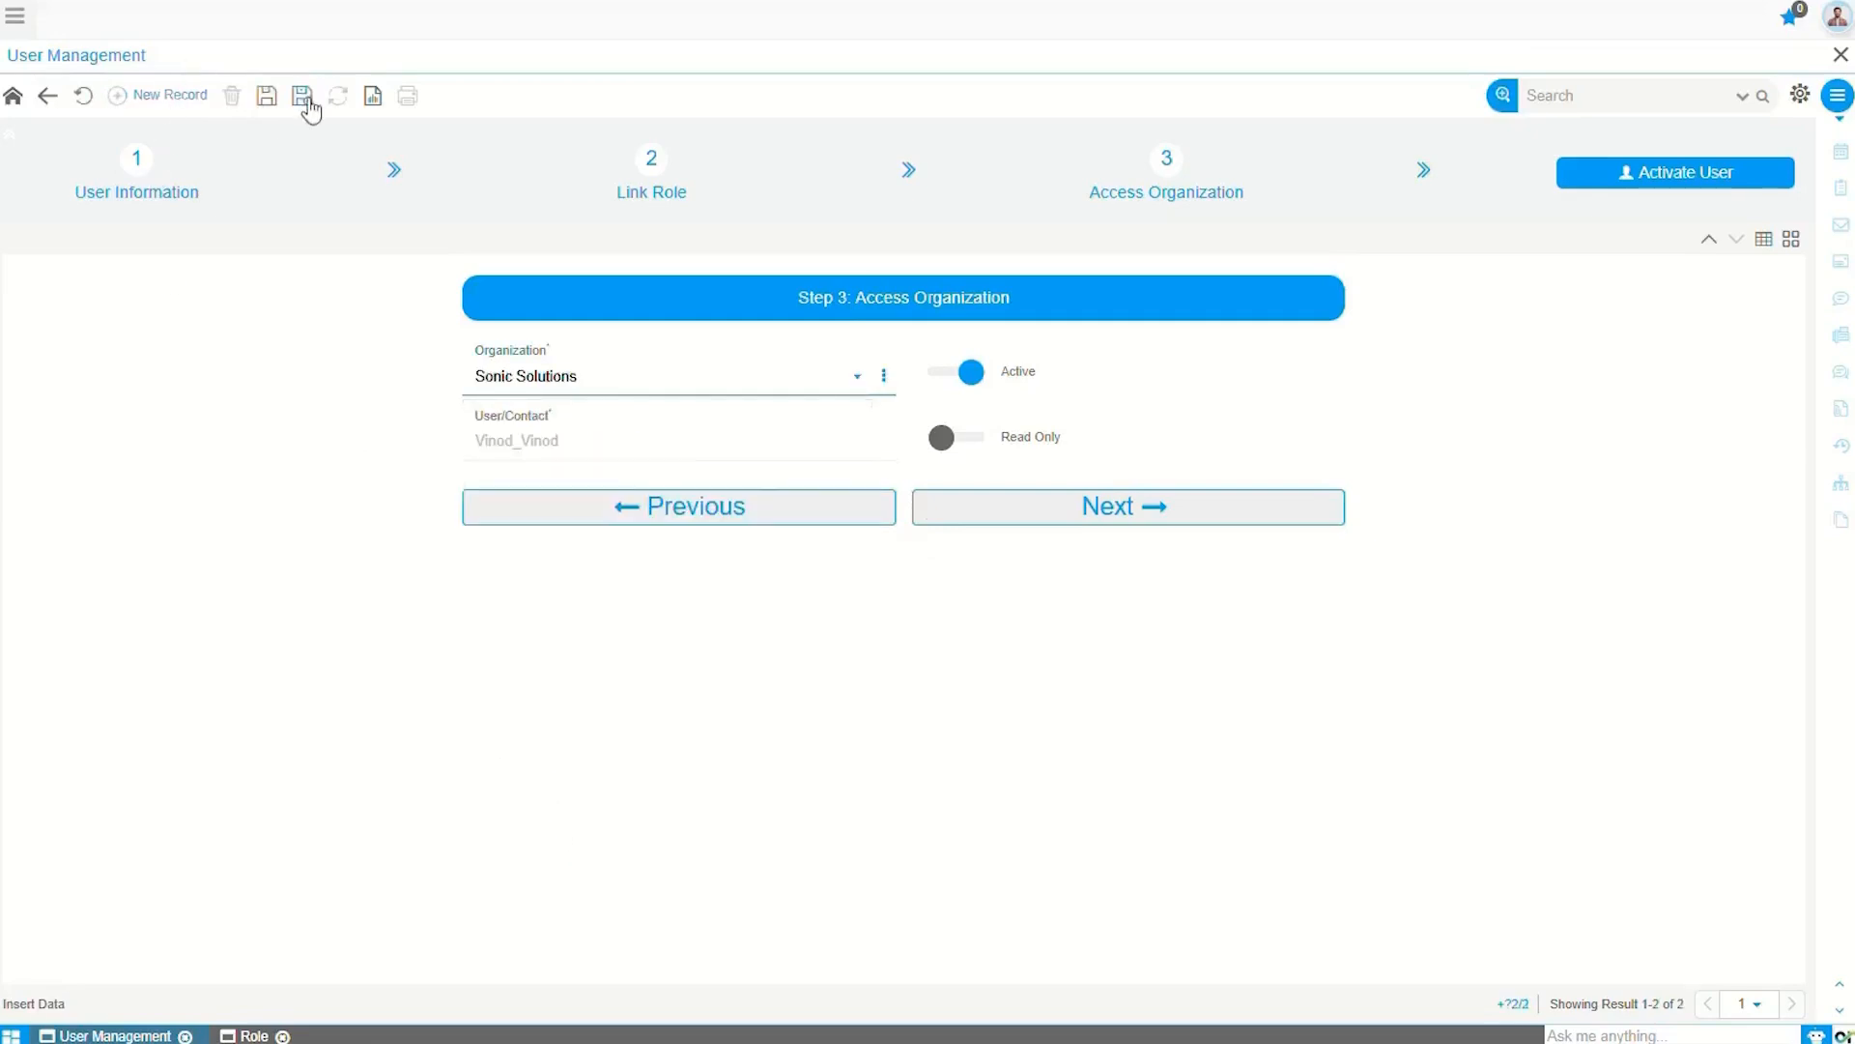
click(271, 97)
click(154, 97)
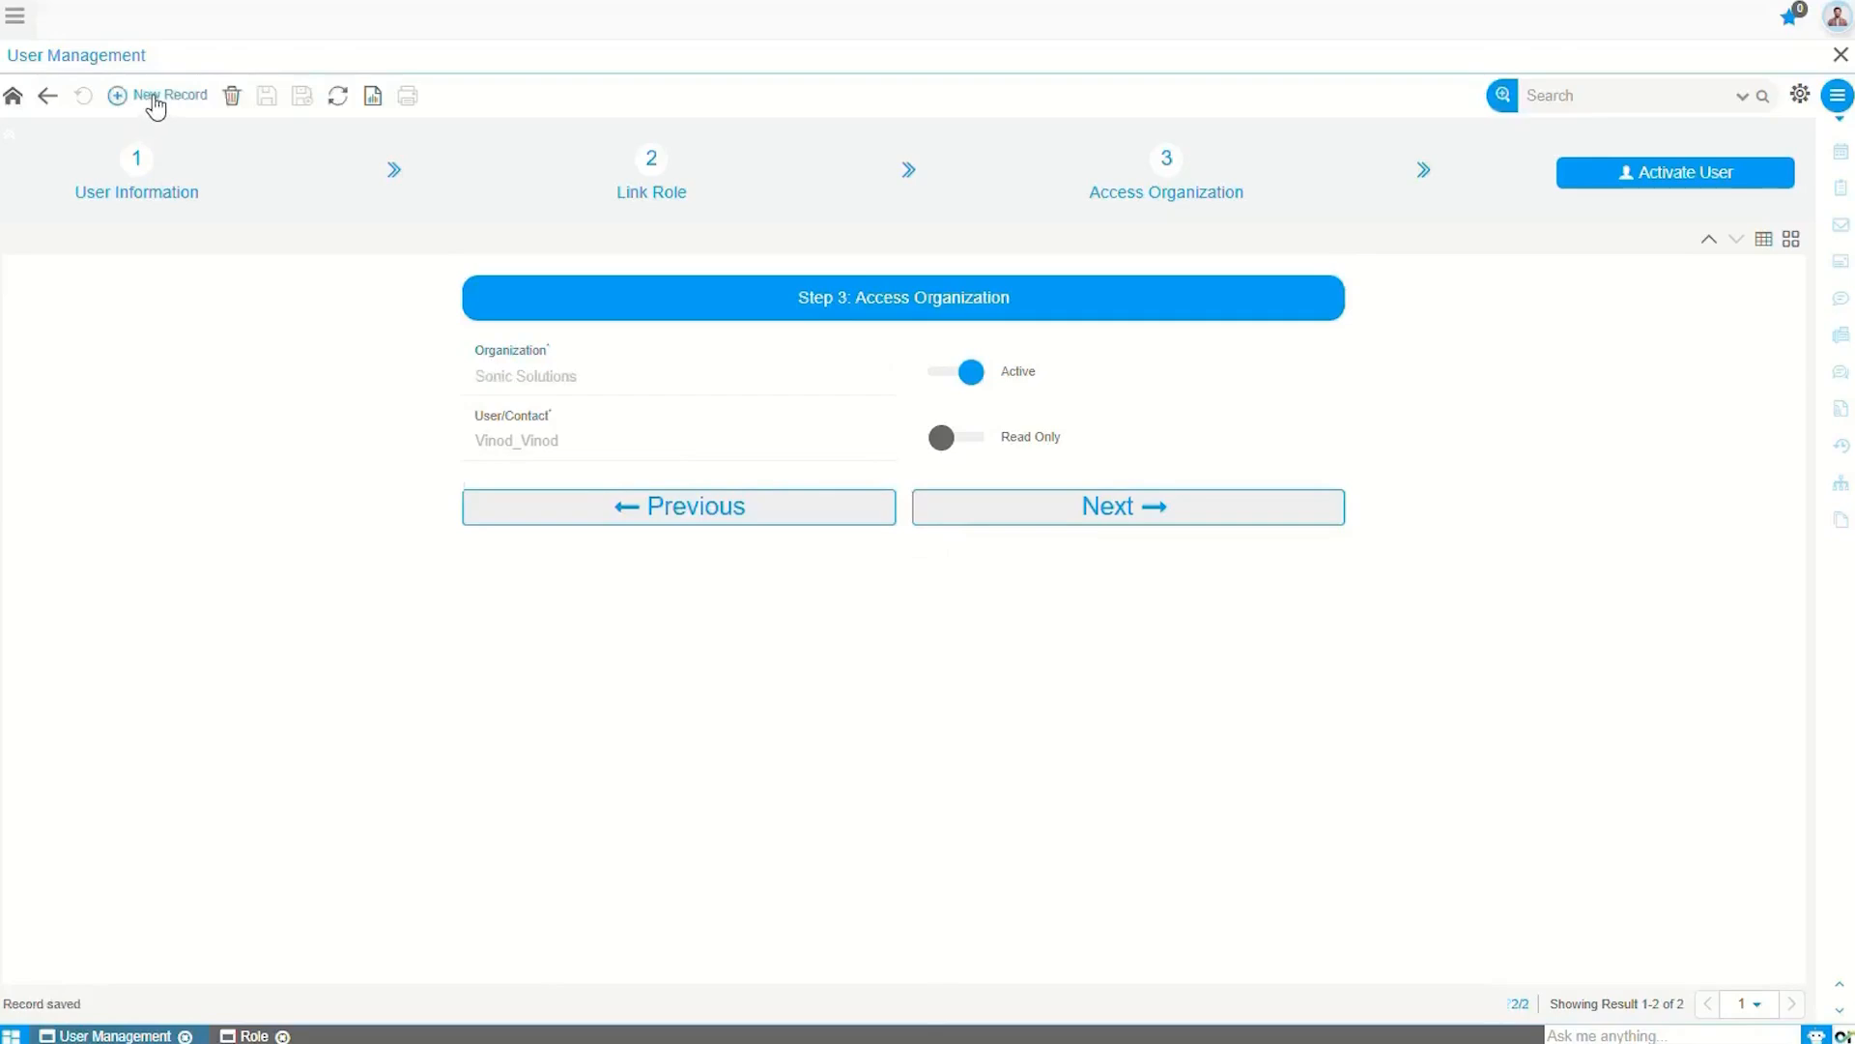
click(563, 379)
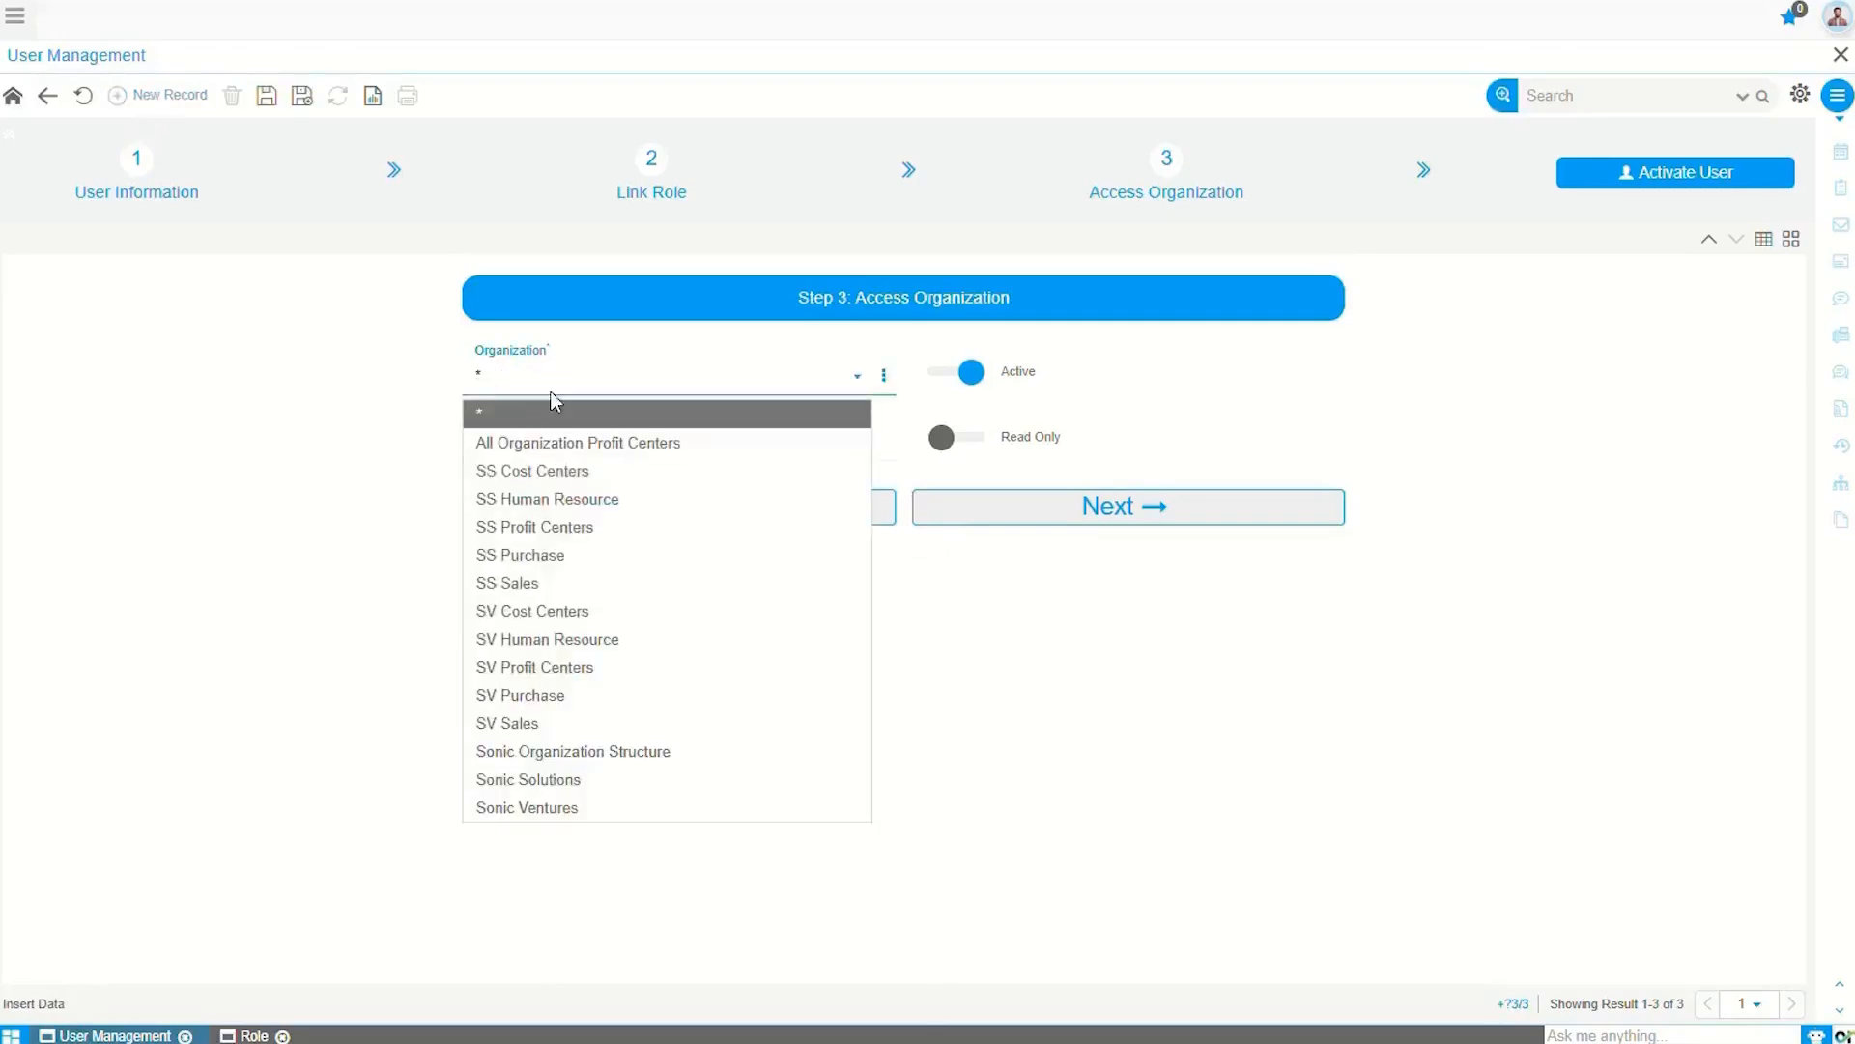
click(551, 812)
click(267, 97)
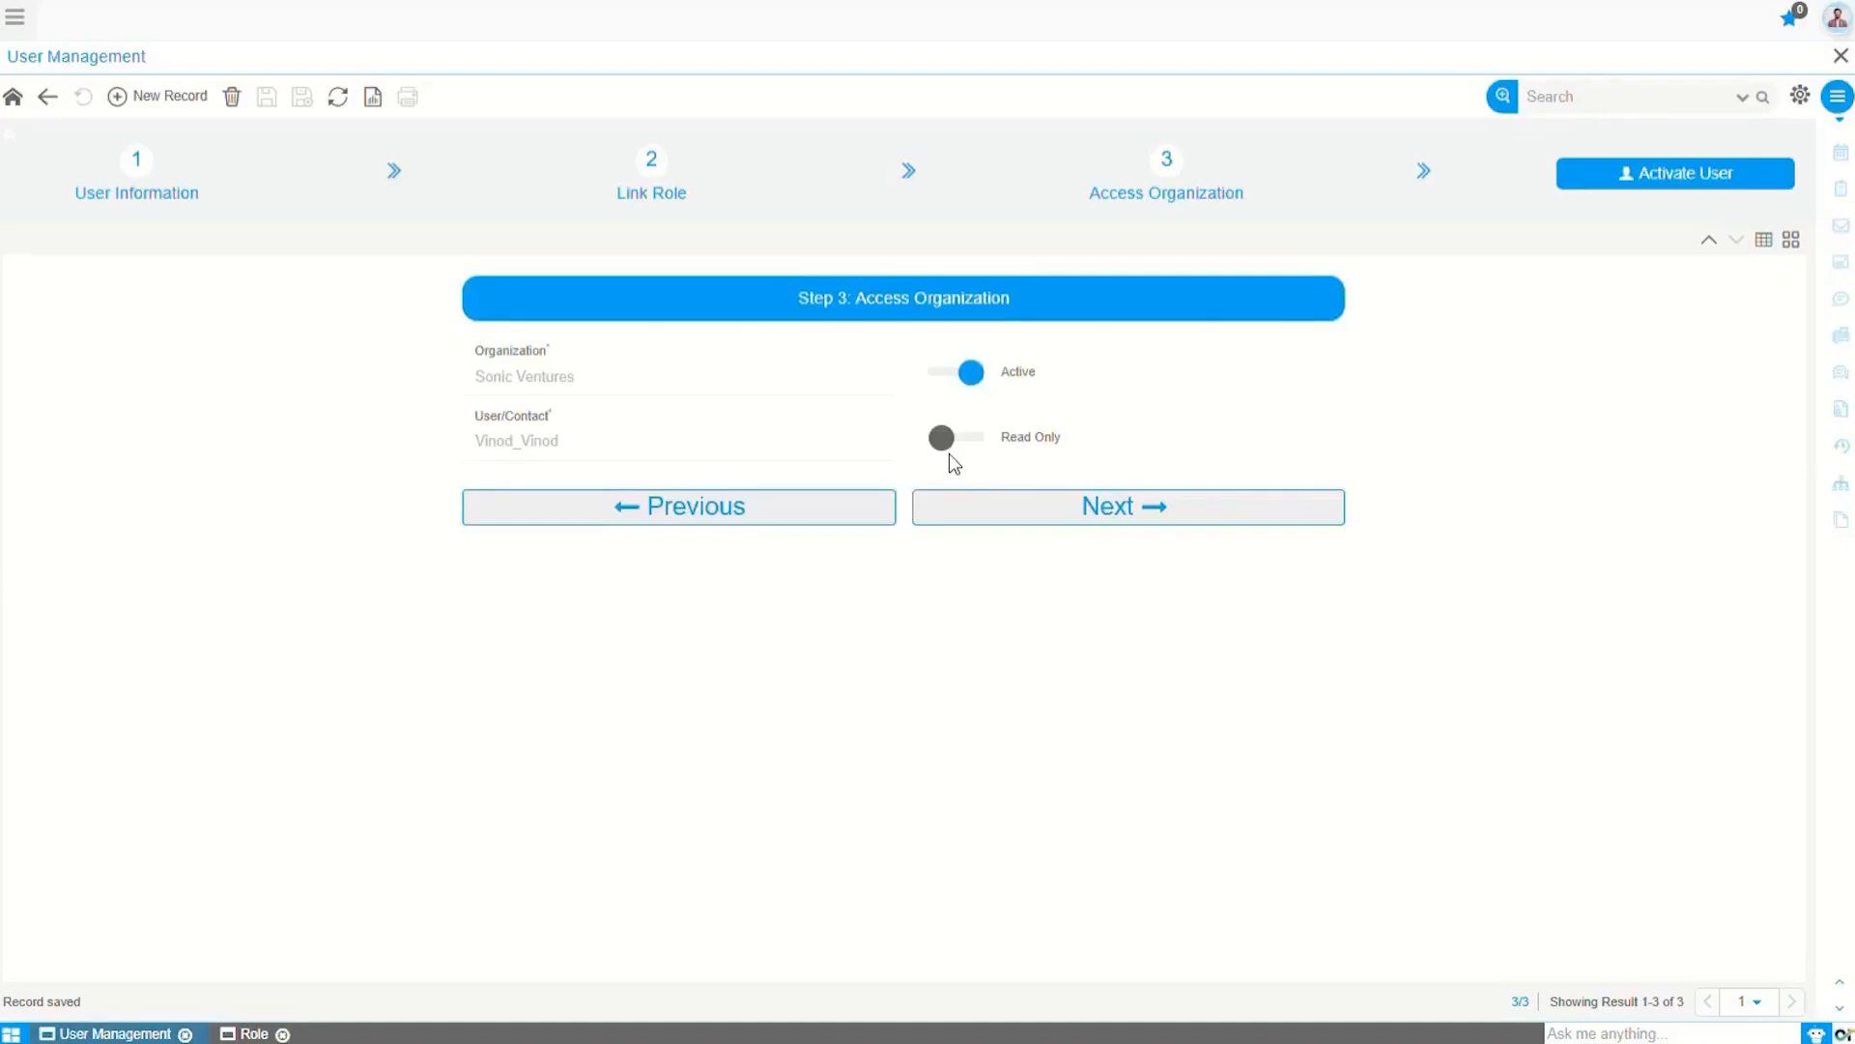
Step: Move past organization access to Step 4, BI User (Optional), leaving BI User switched off
click(1108, 510)
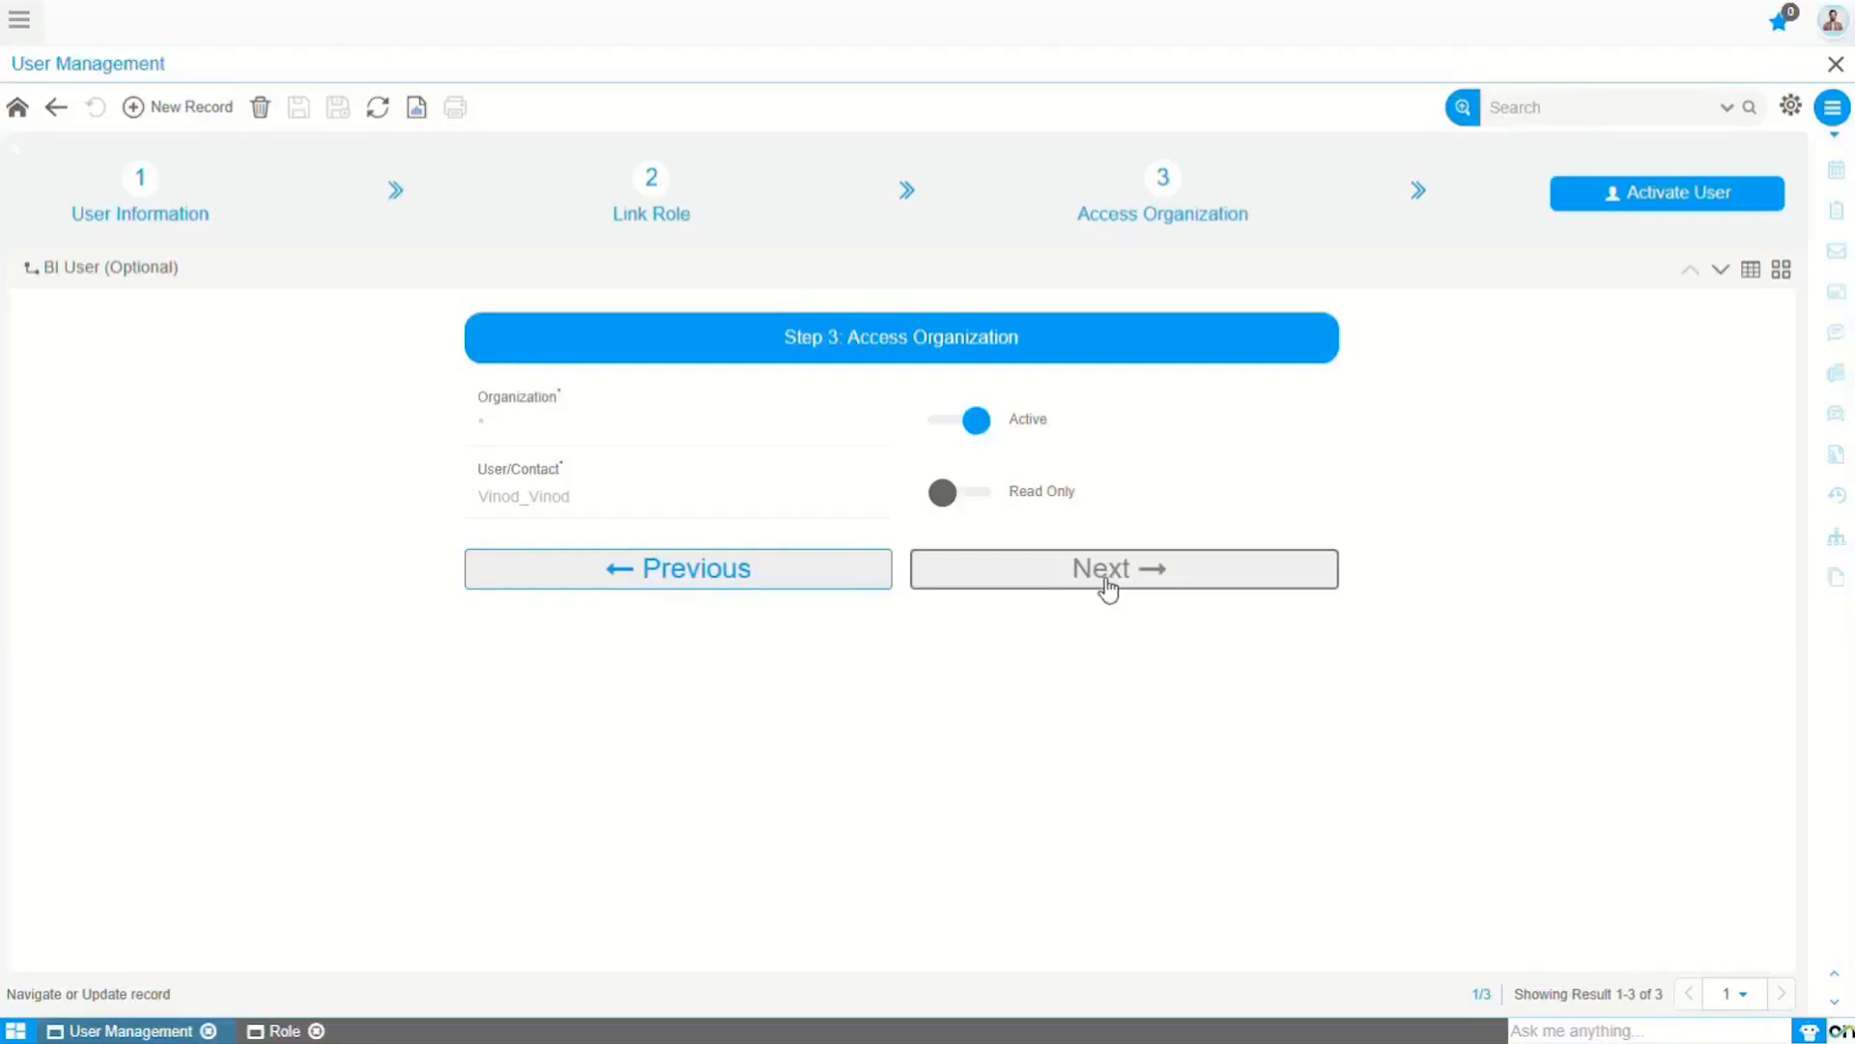
click(1108, 582)
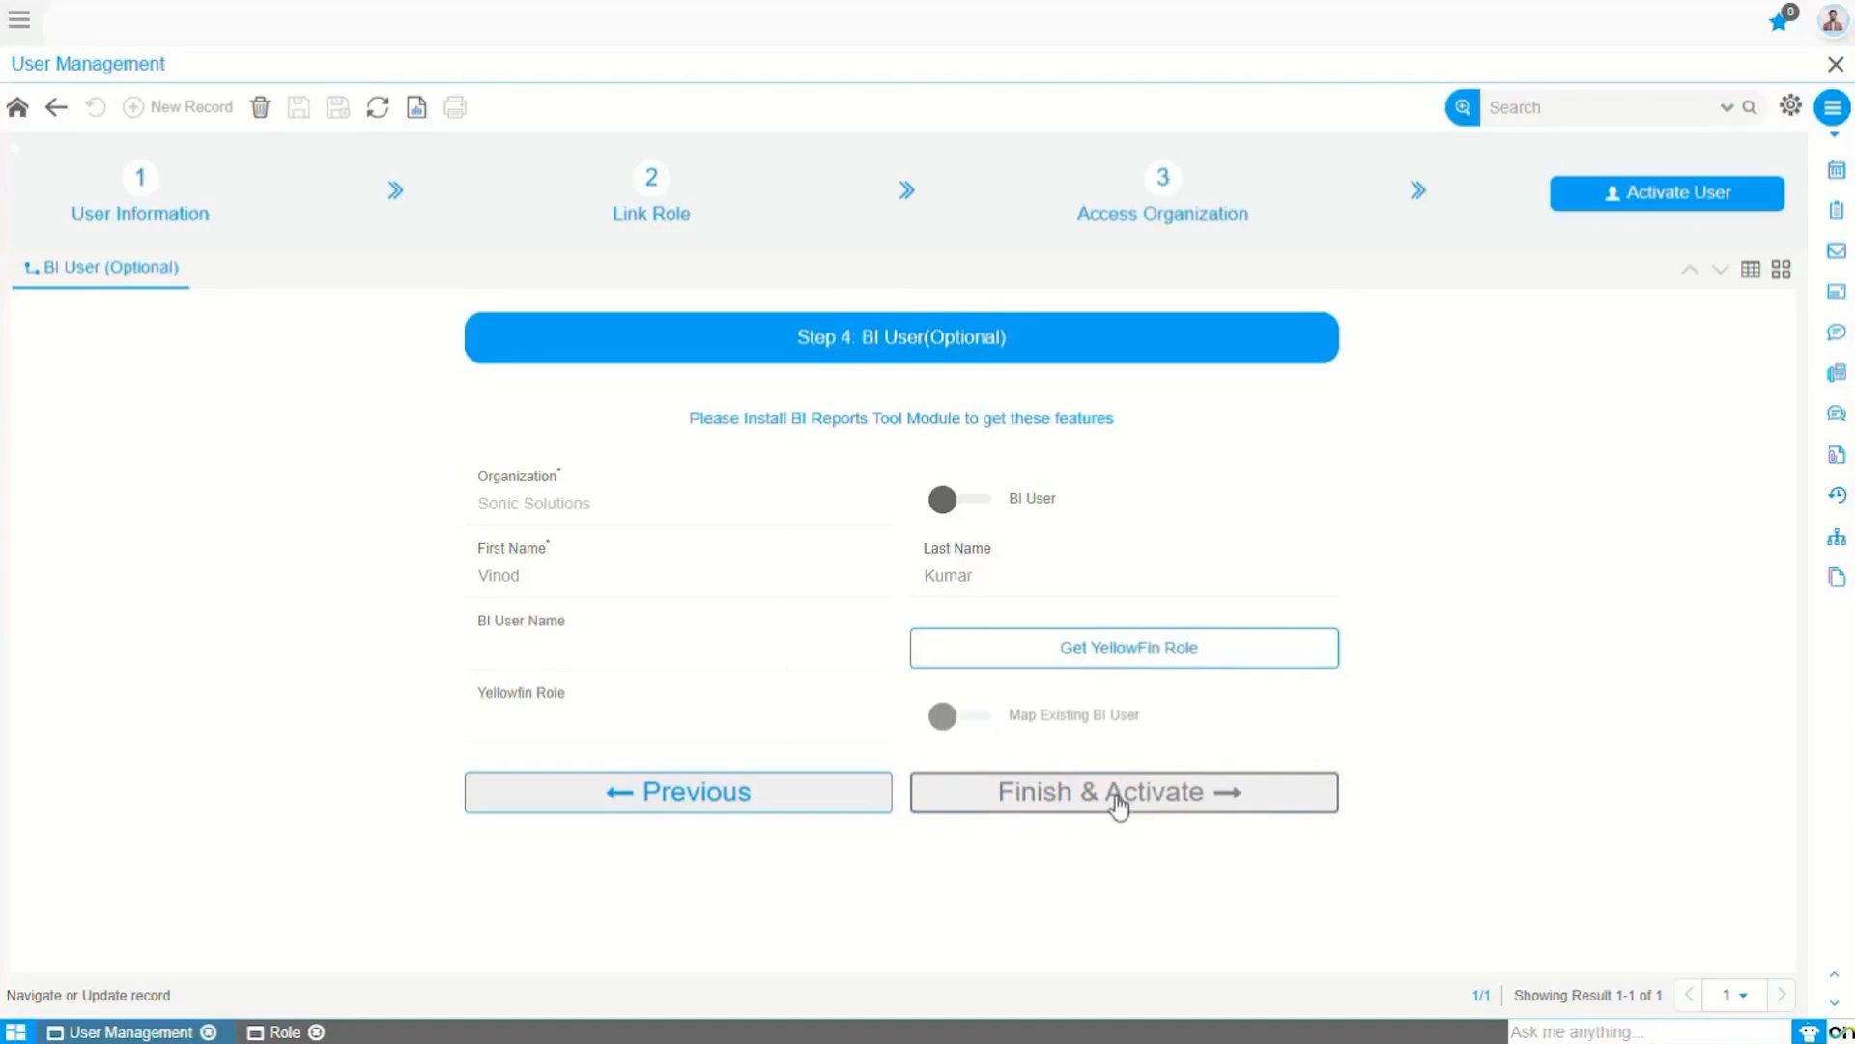
Step: Finish and activate the new user, then open the 'Welcome to Onfinity - Set Your Password' e-mail
click(17, 111)
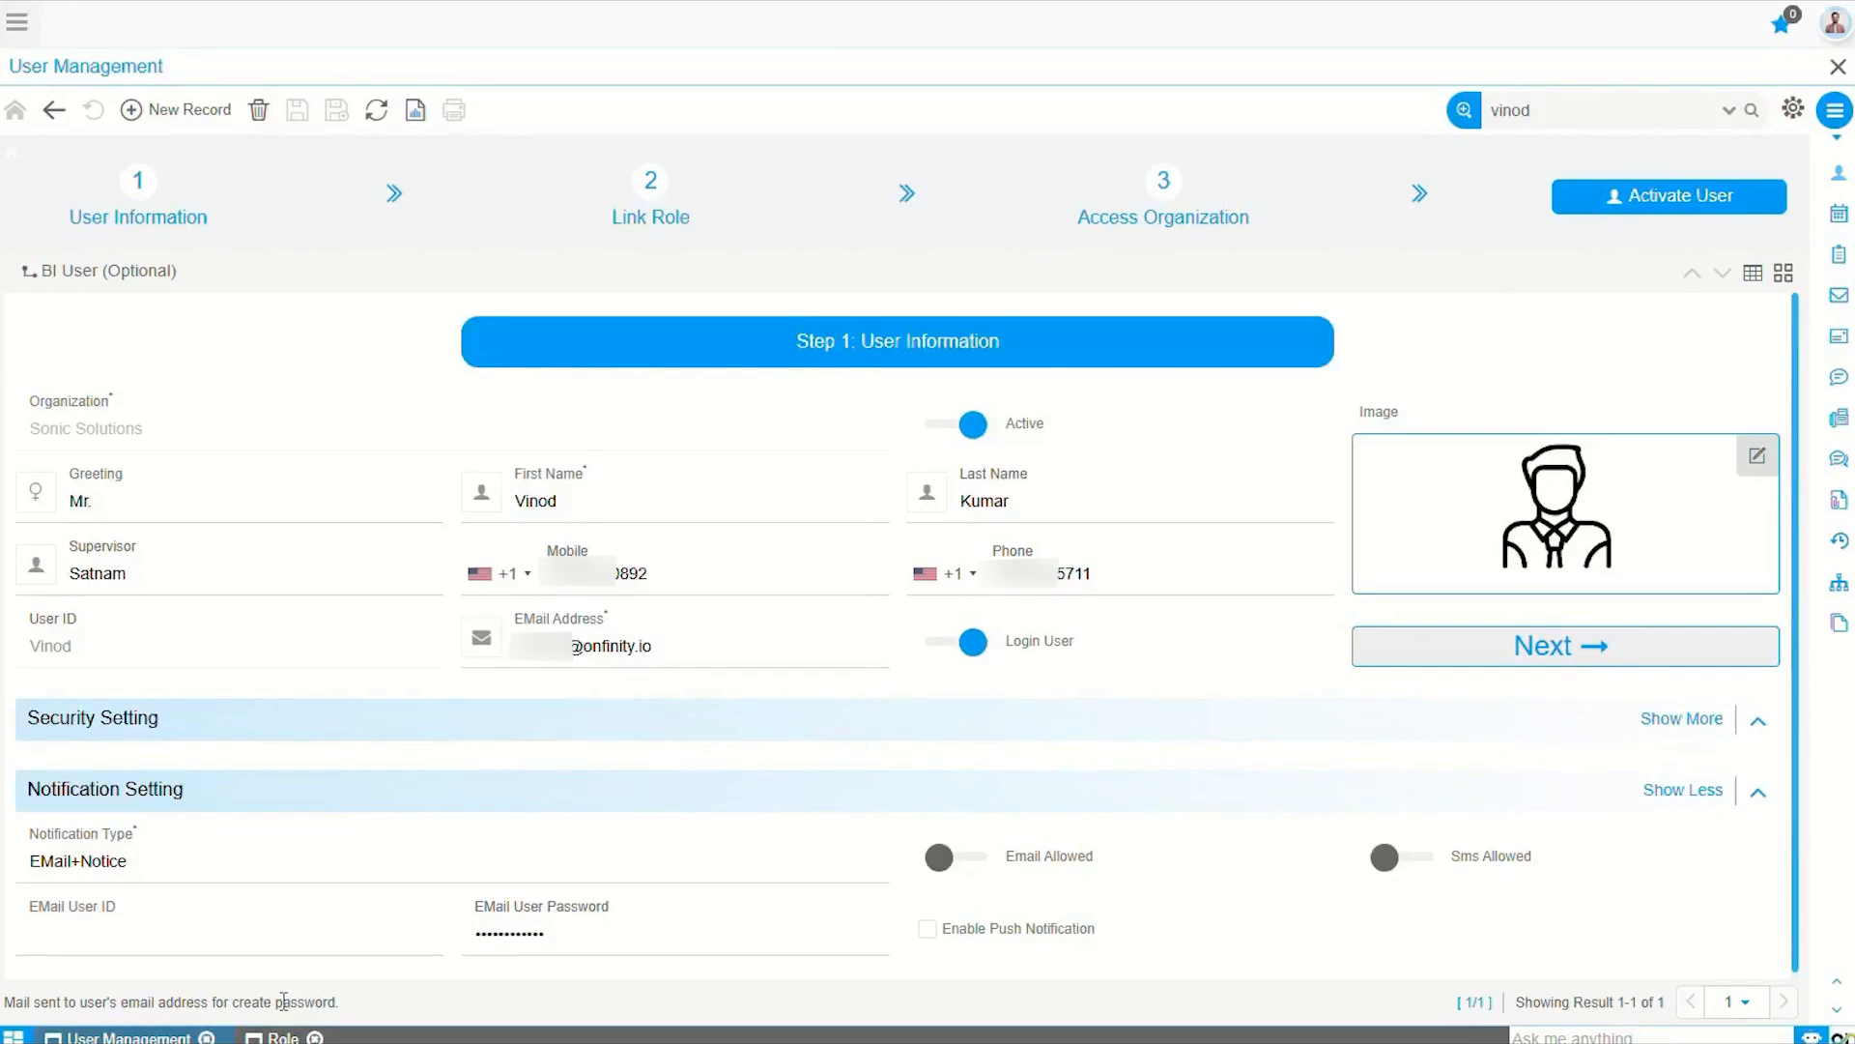
click(617, 649)
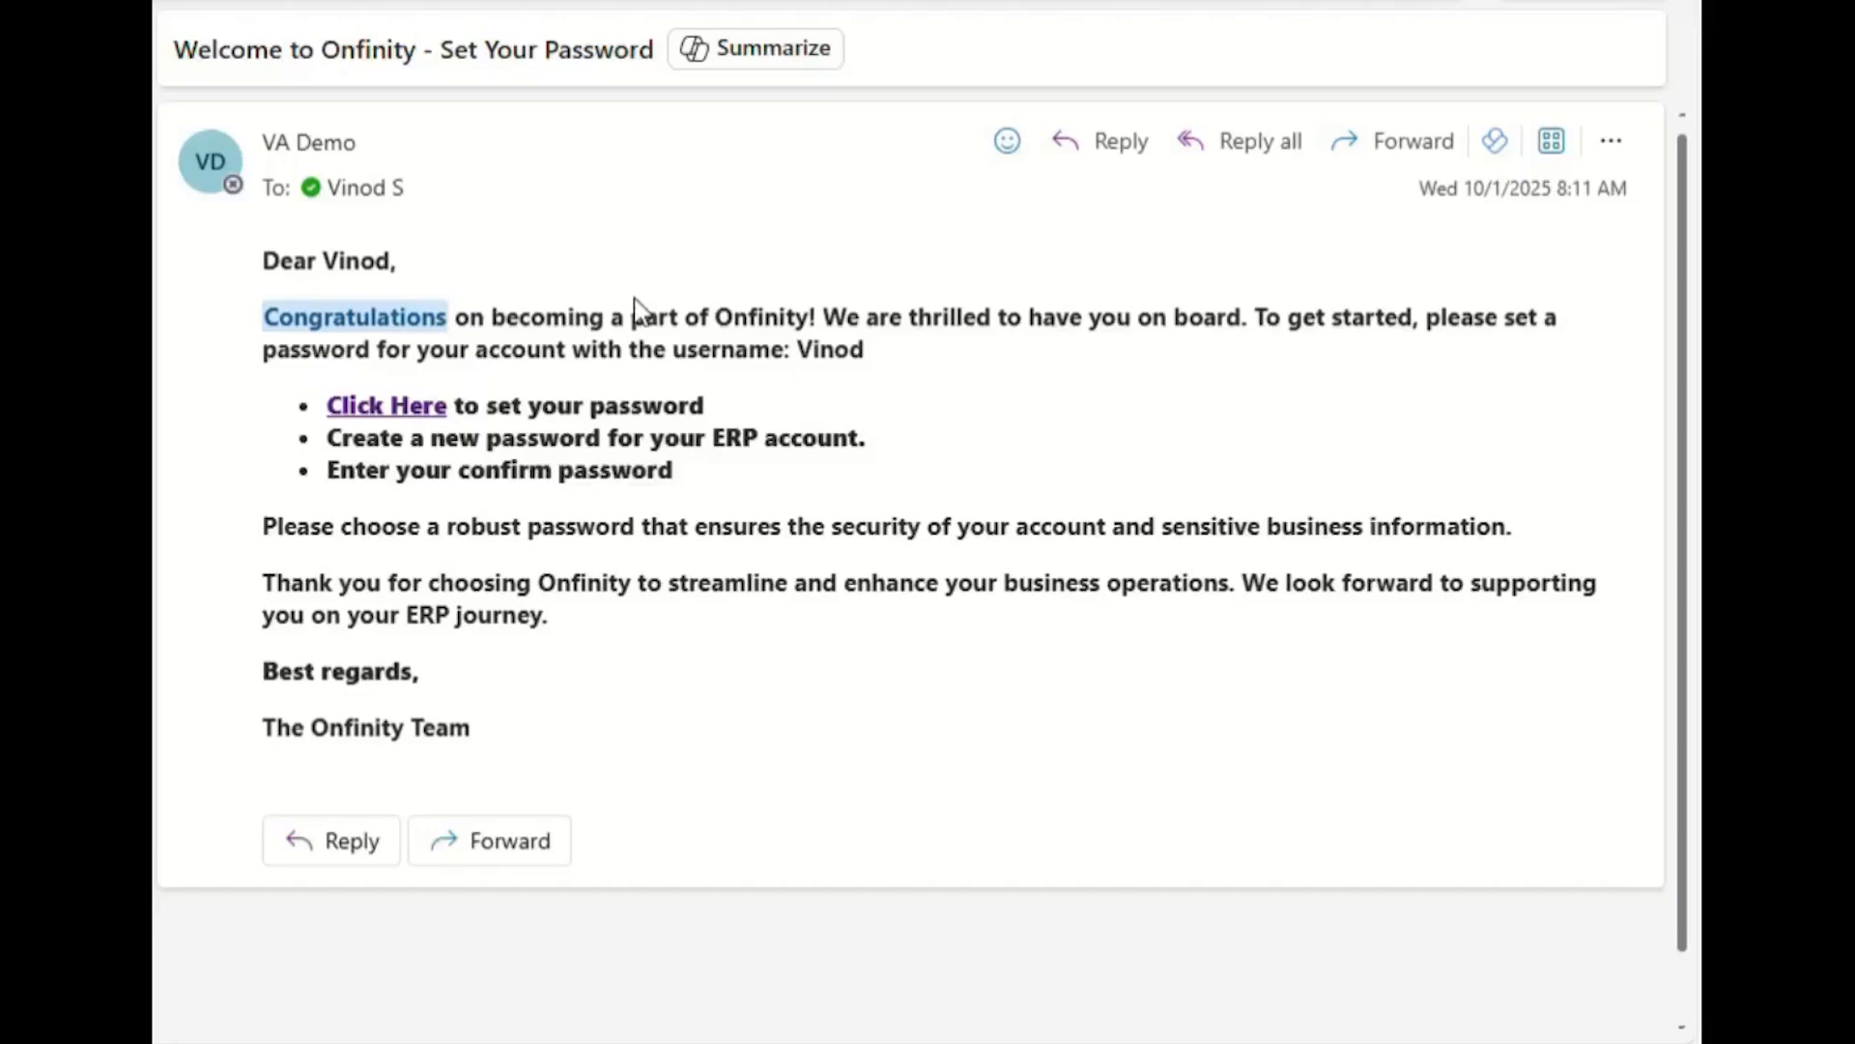
Step: Create and confirm the user's new password from the e-mail link, then go to the login page
click(431, 407)
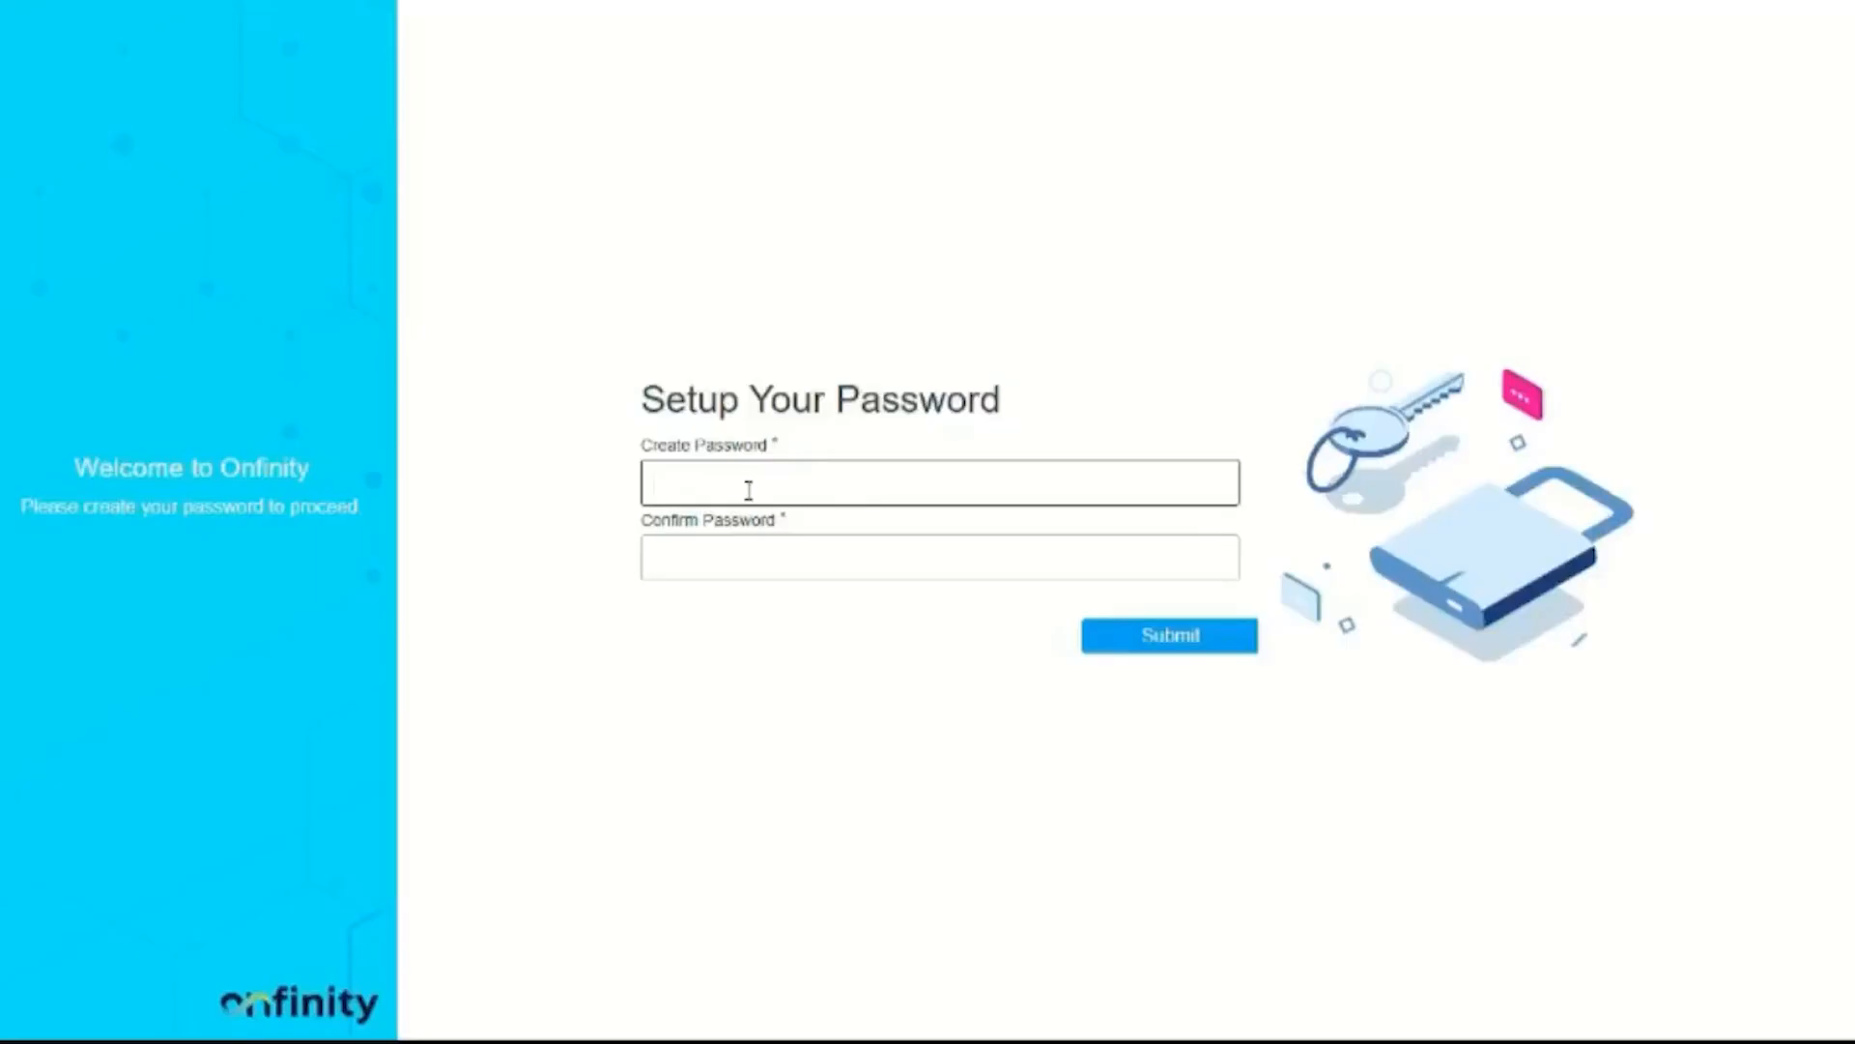
text(********)
key(Tab)
text(**********)
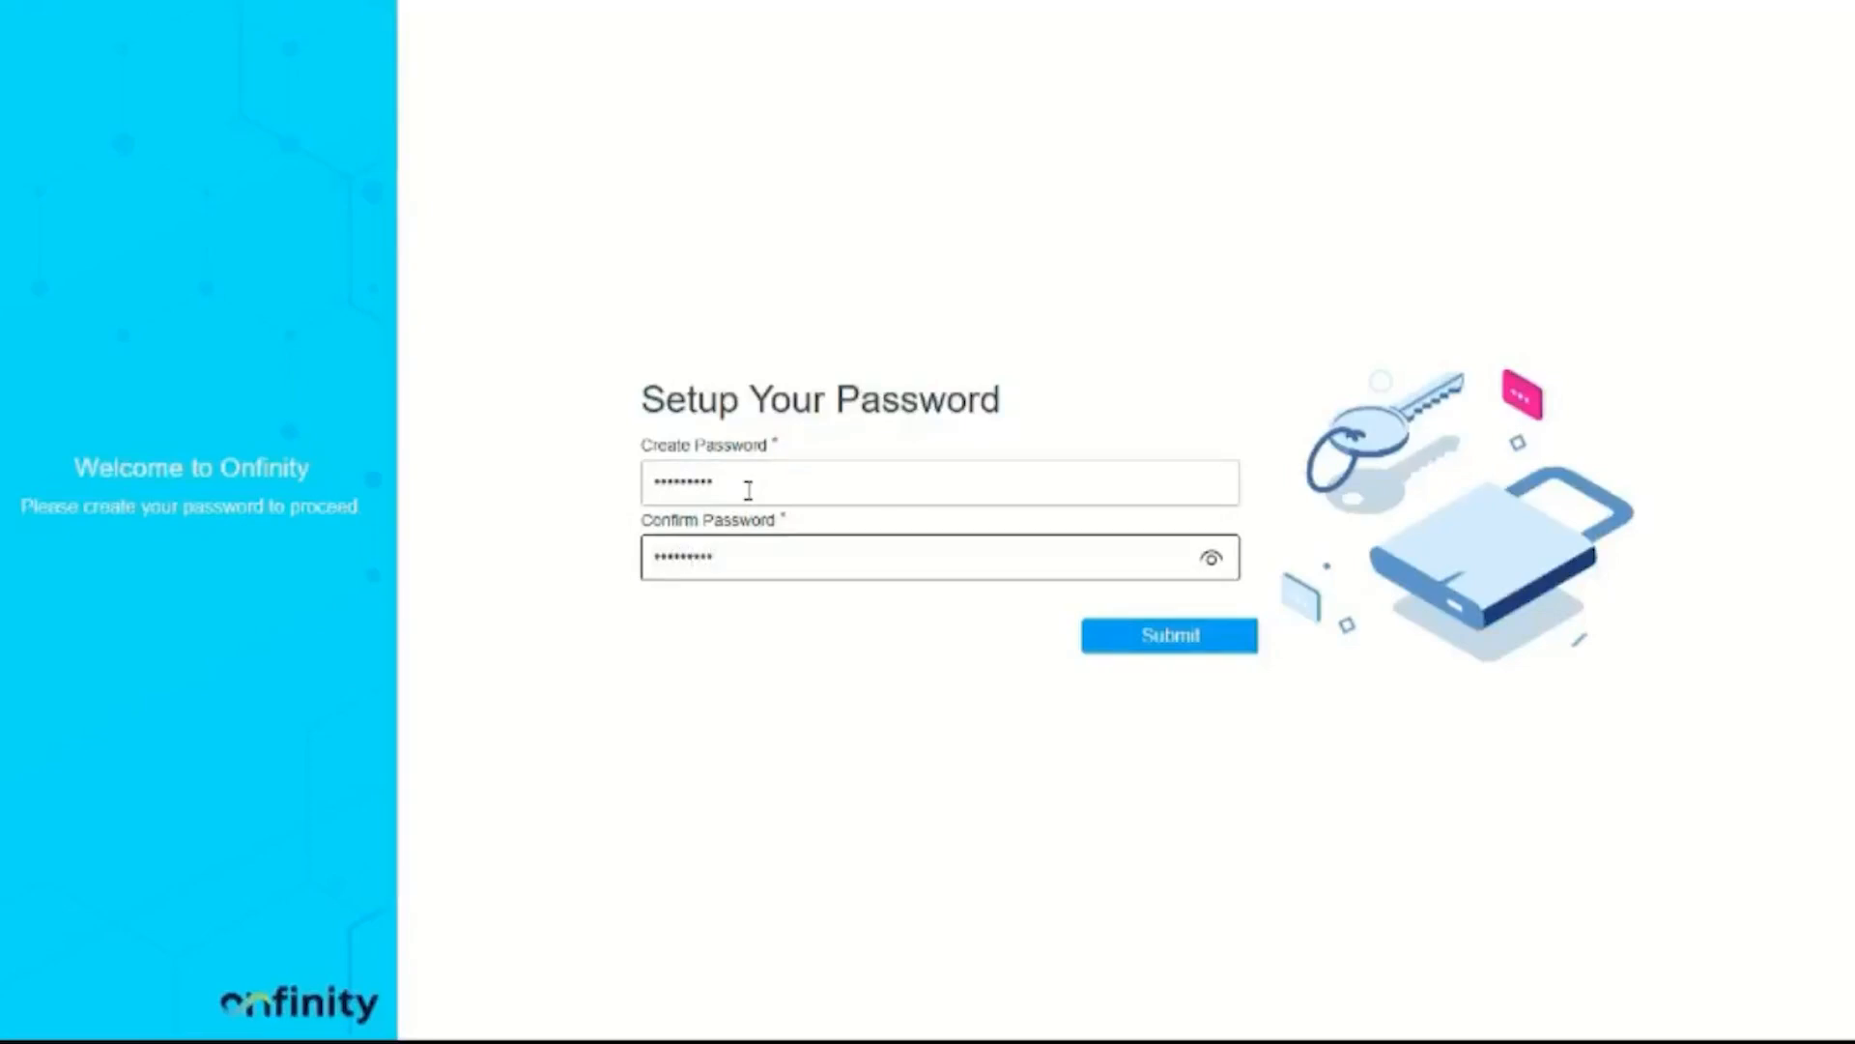
click(1196, 638)
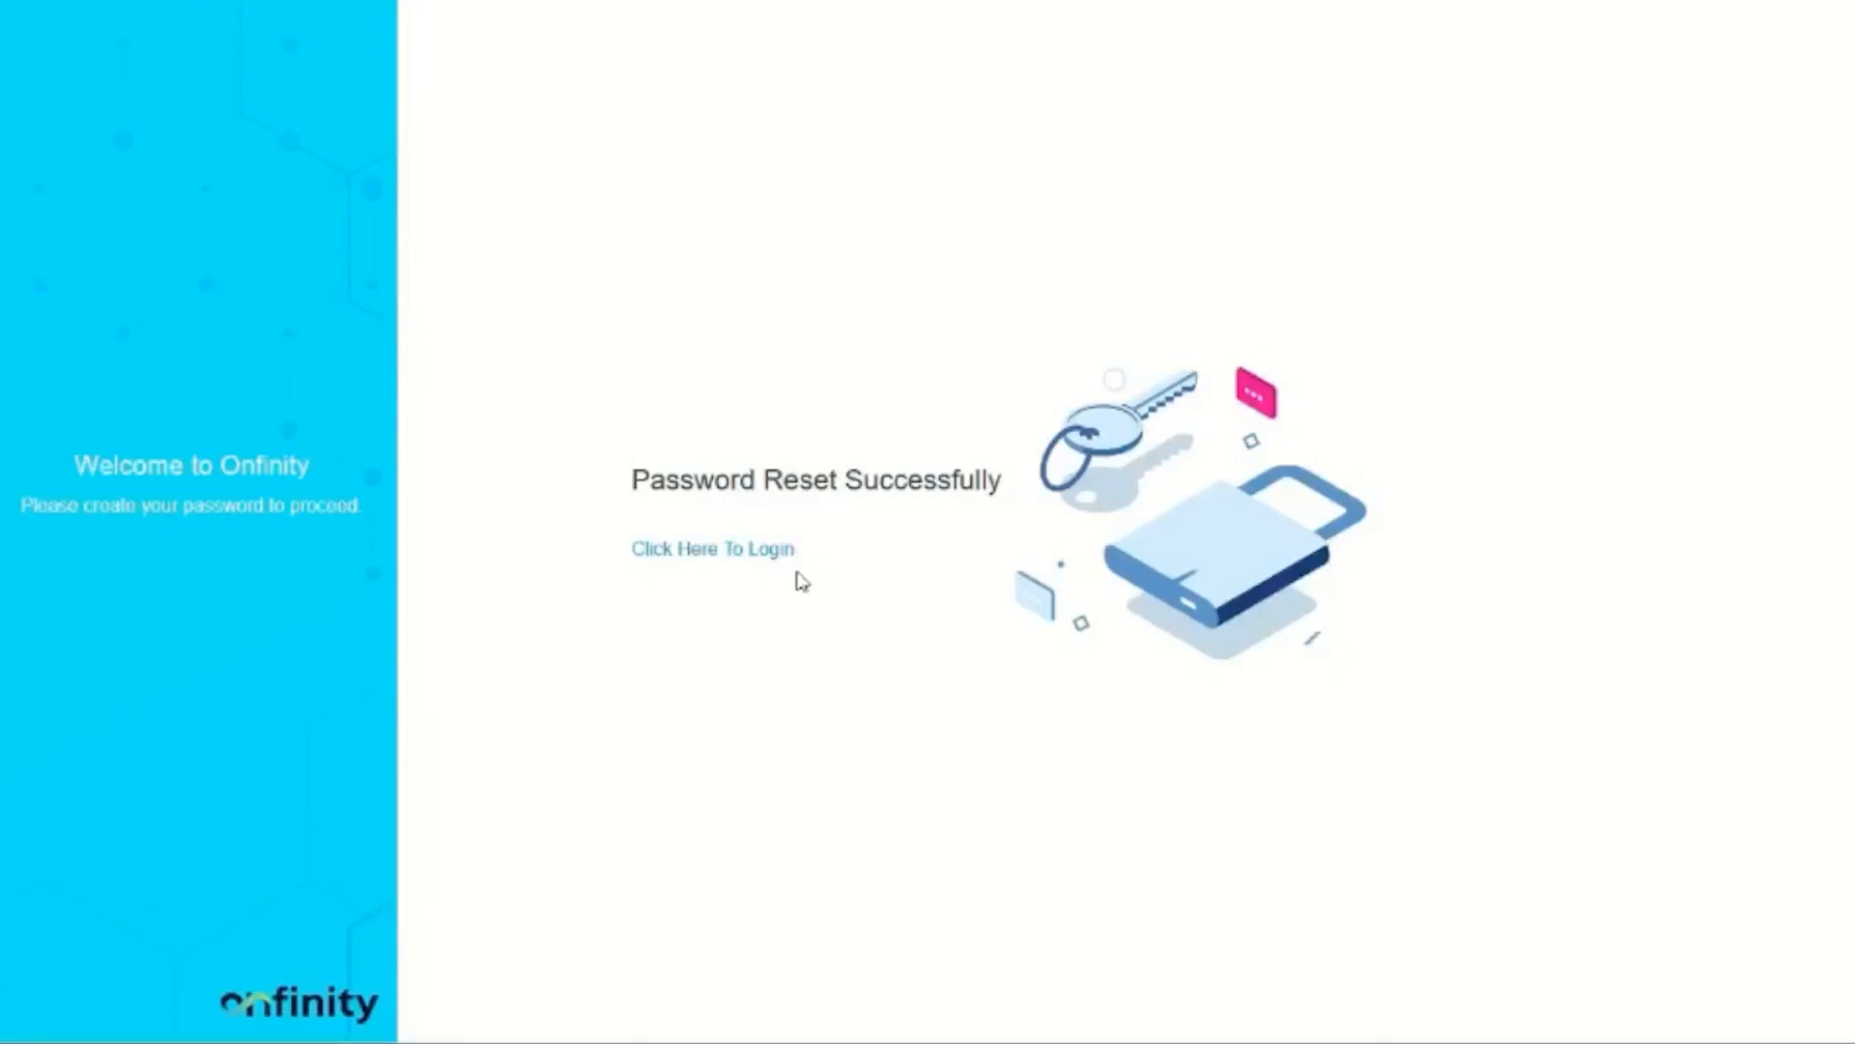
click(731, 554)
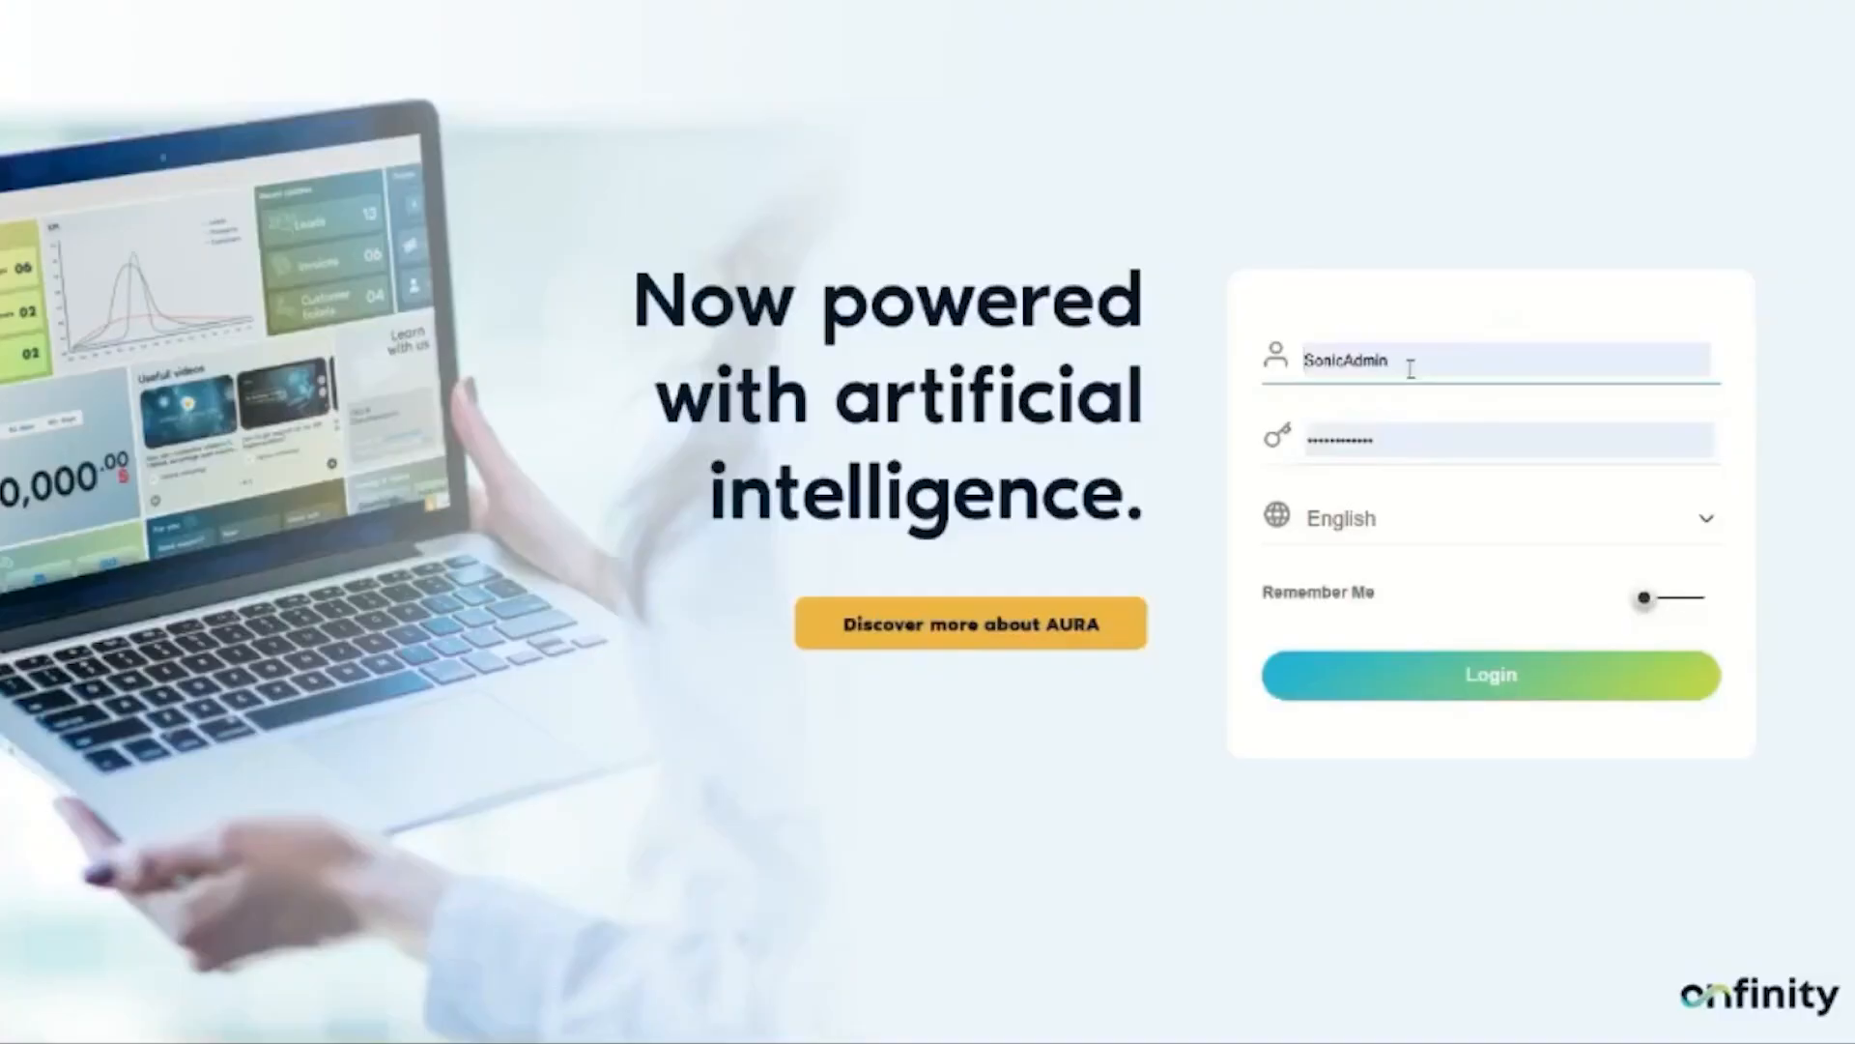
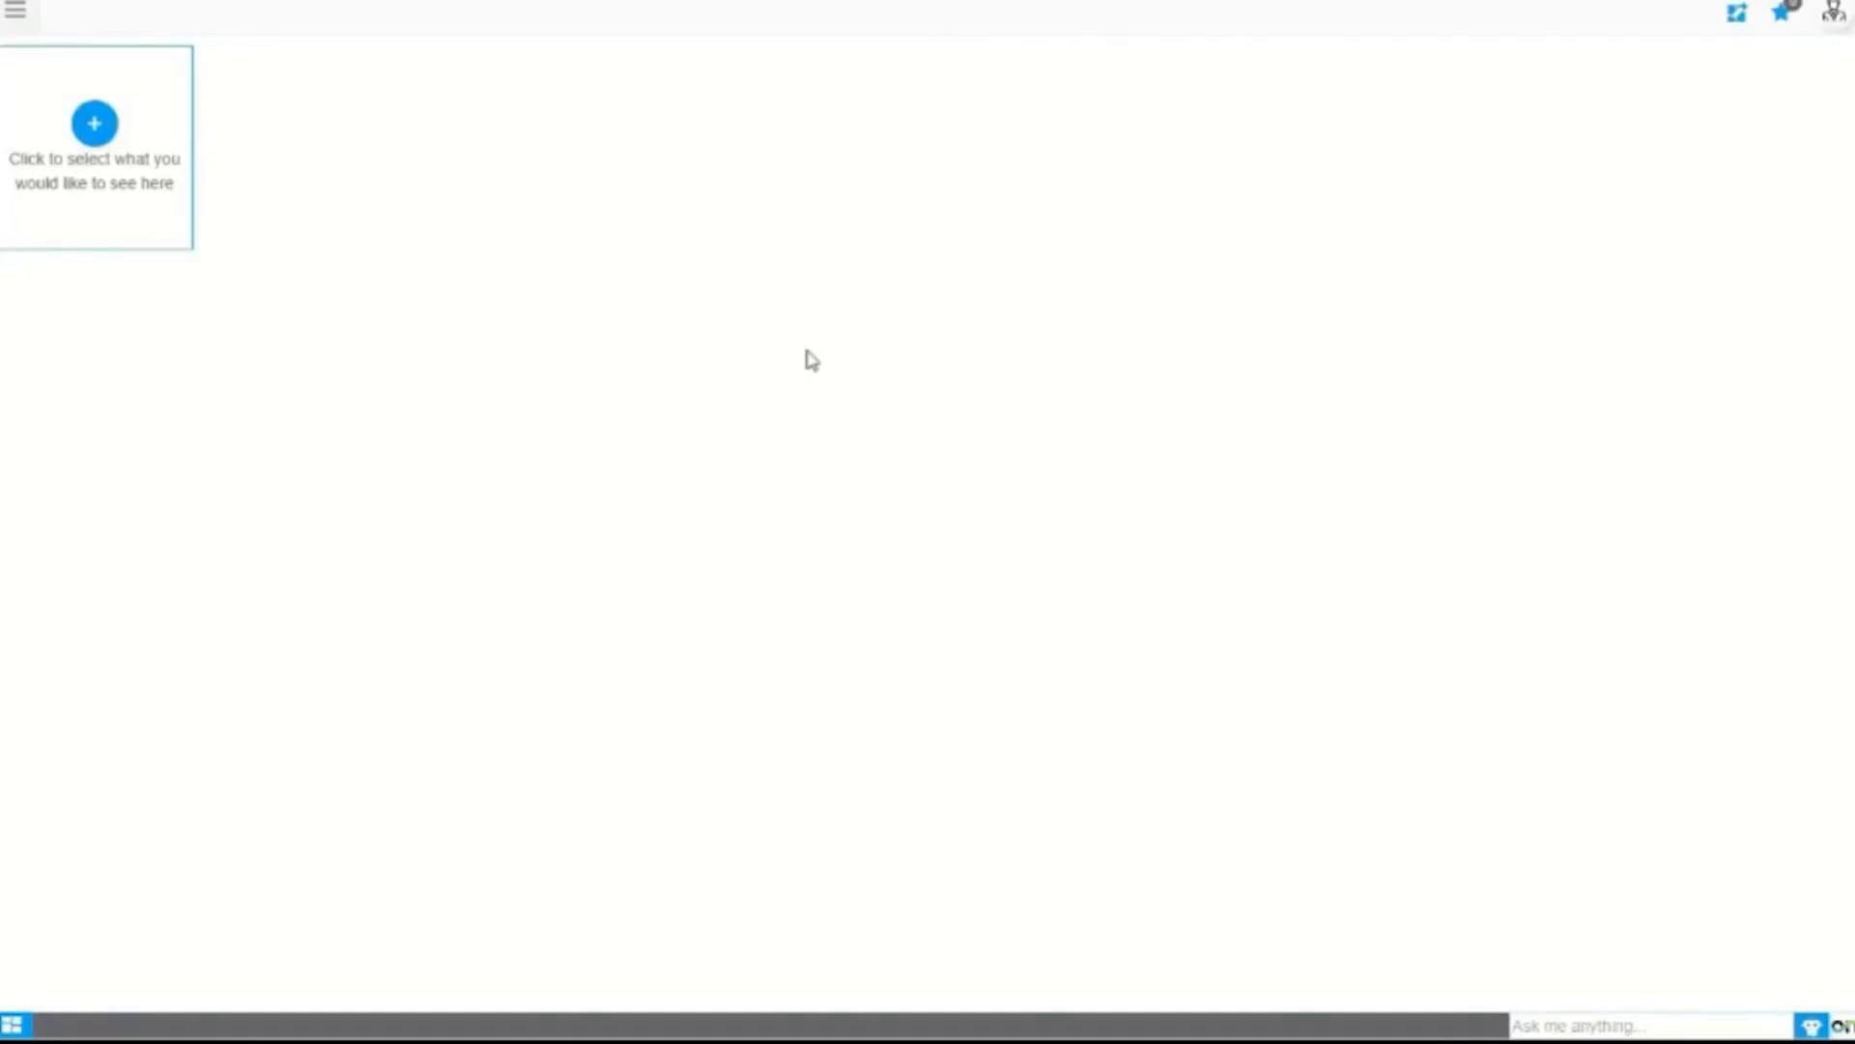
Step: Open the profile panel to view the current Inventory Clerk role, Sonic client and Sonic Solutions organization
click(1833, 13)
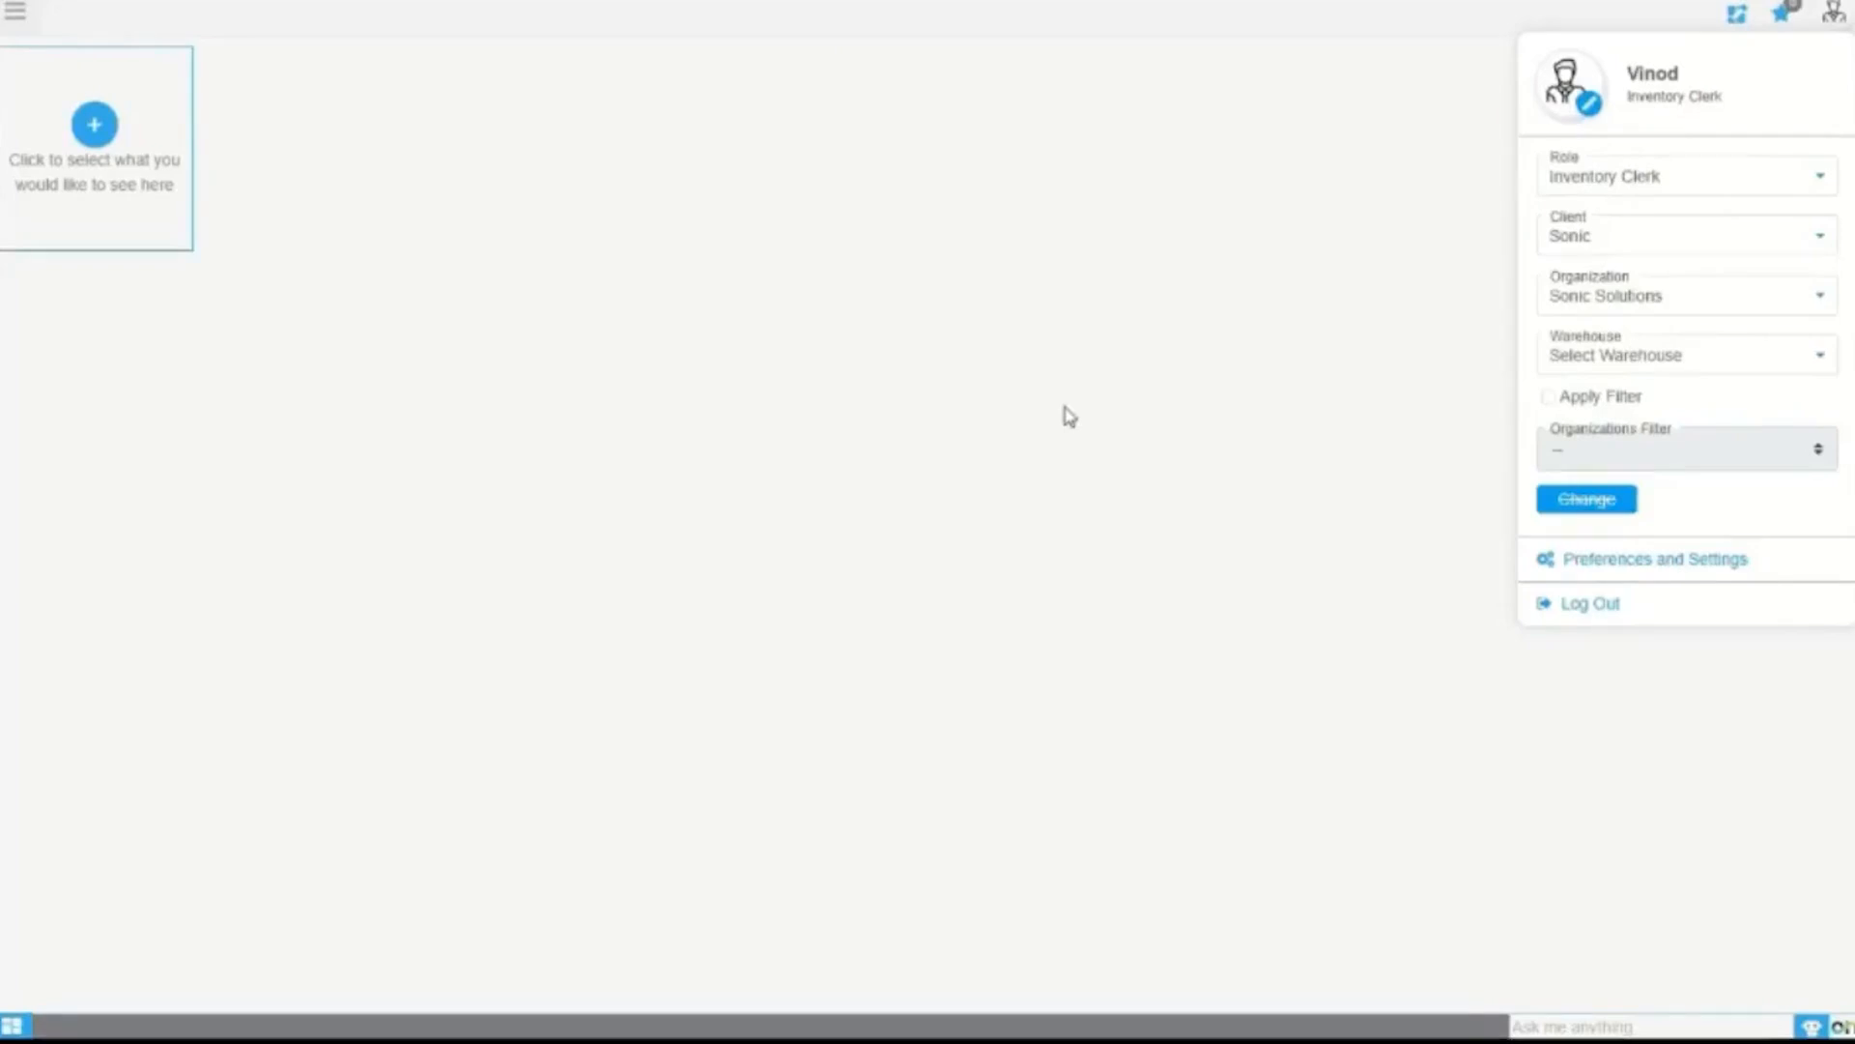
Step: Change to the Warehouse Executive role and Sonic Solutions organization with Apply Filter on
click(1686, 188)
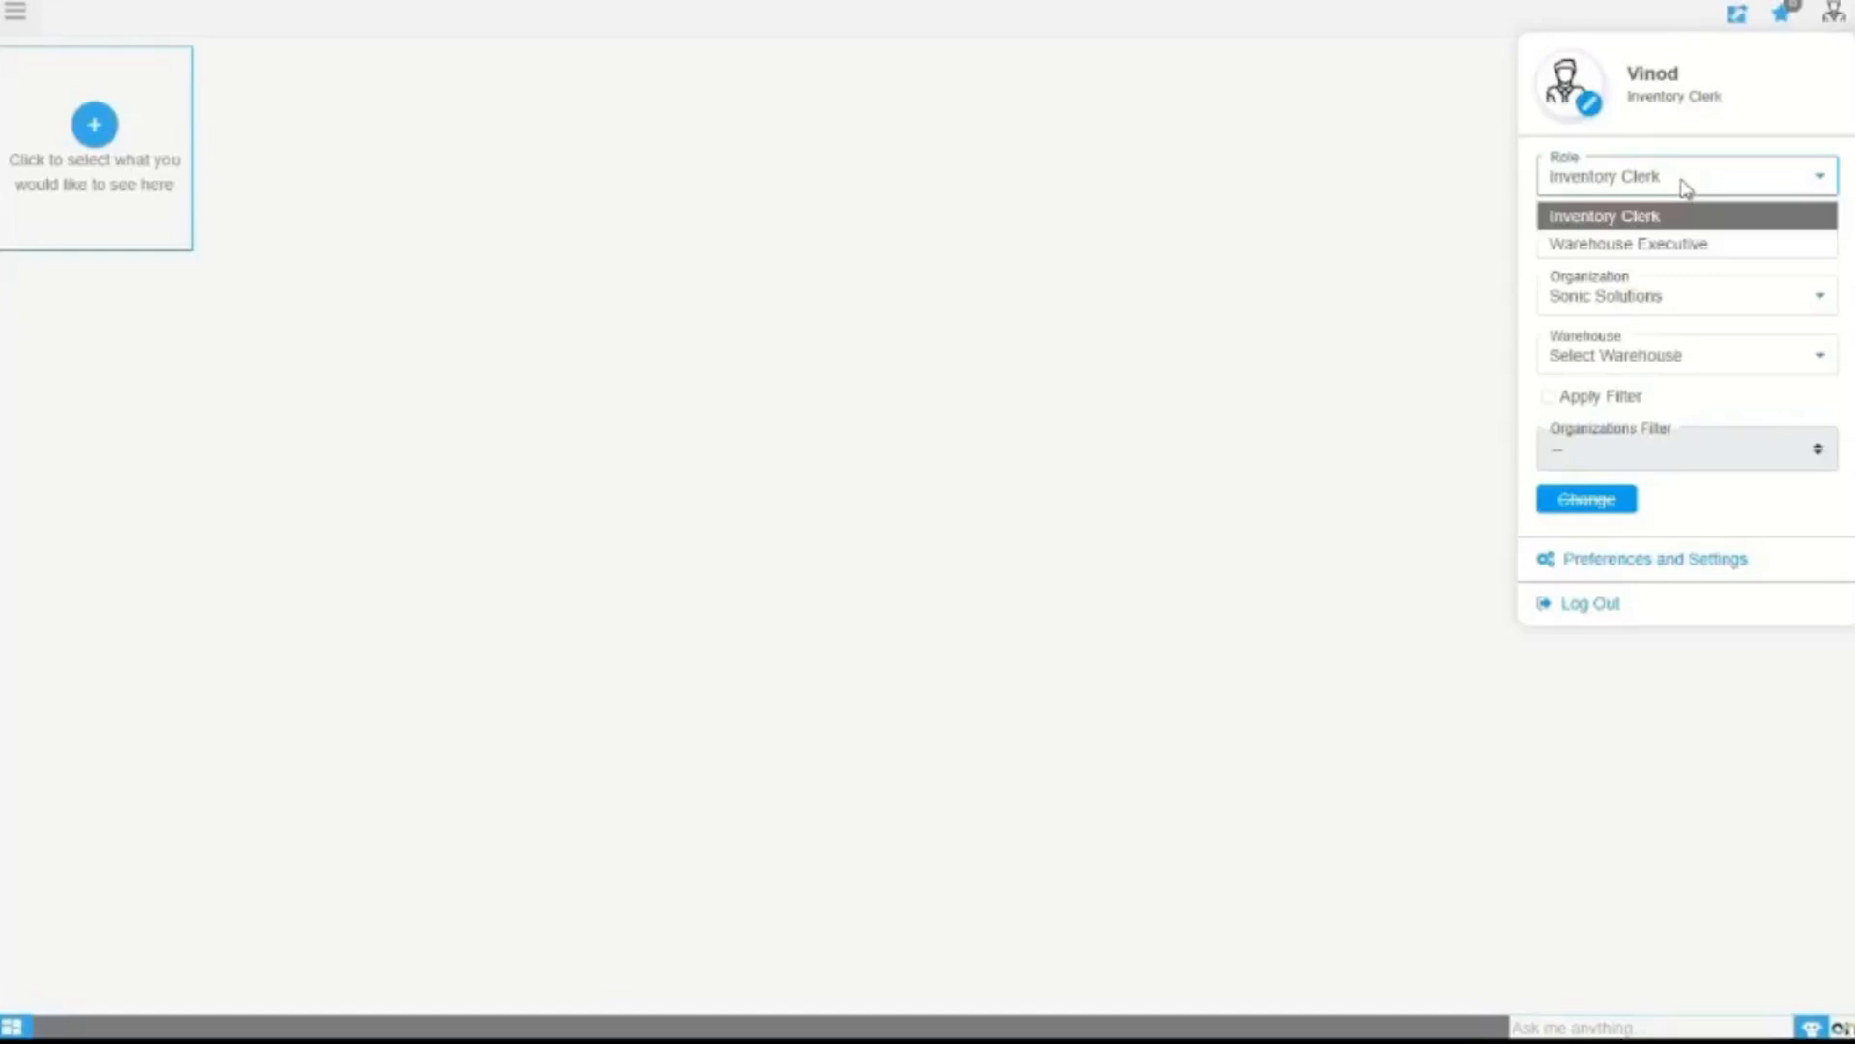
click(1687, 249)
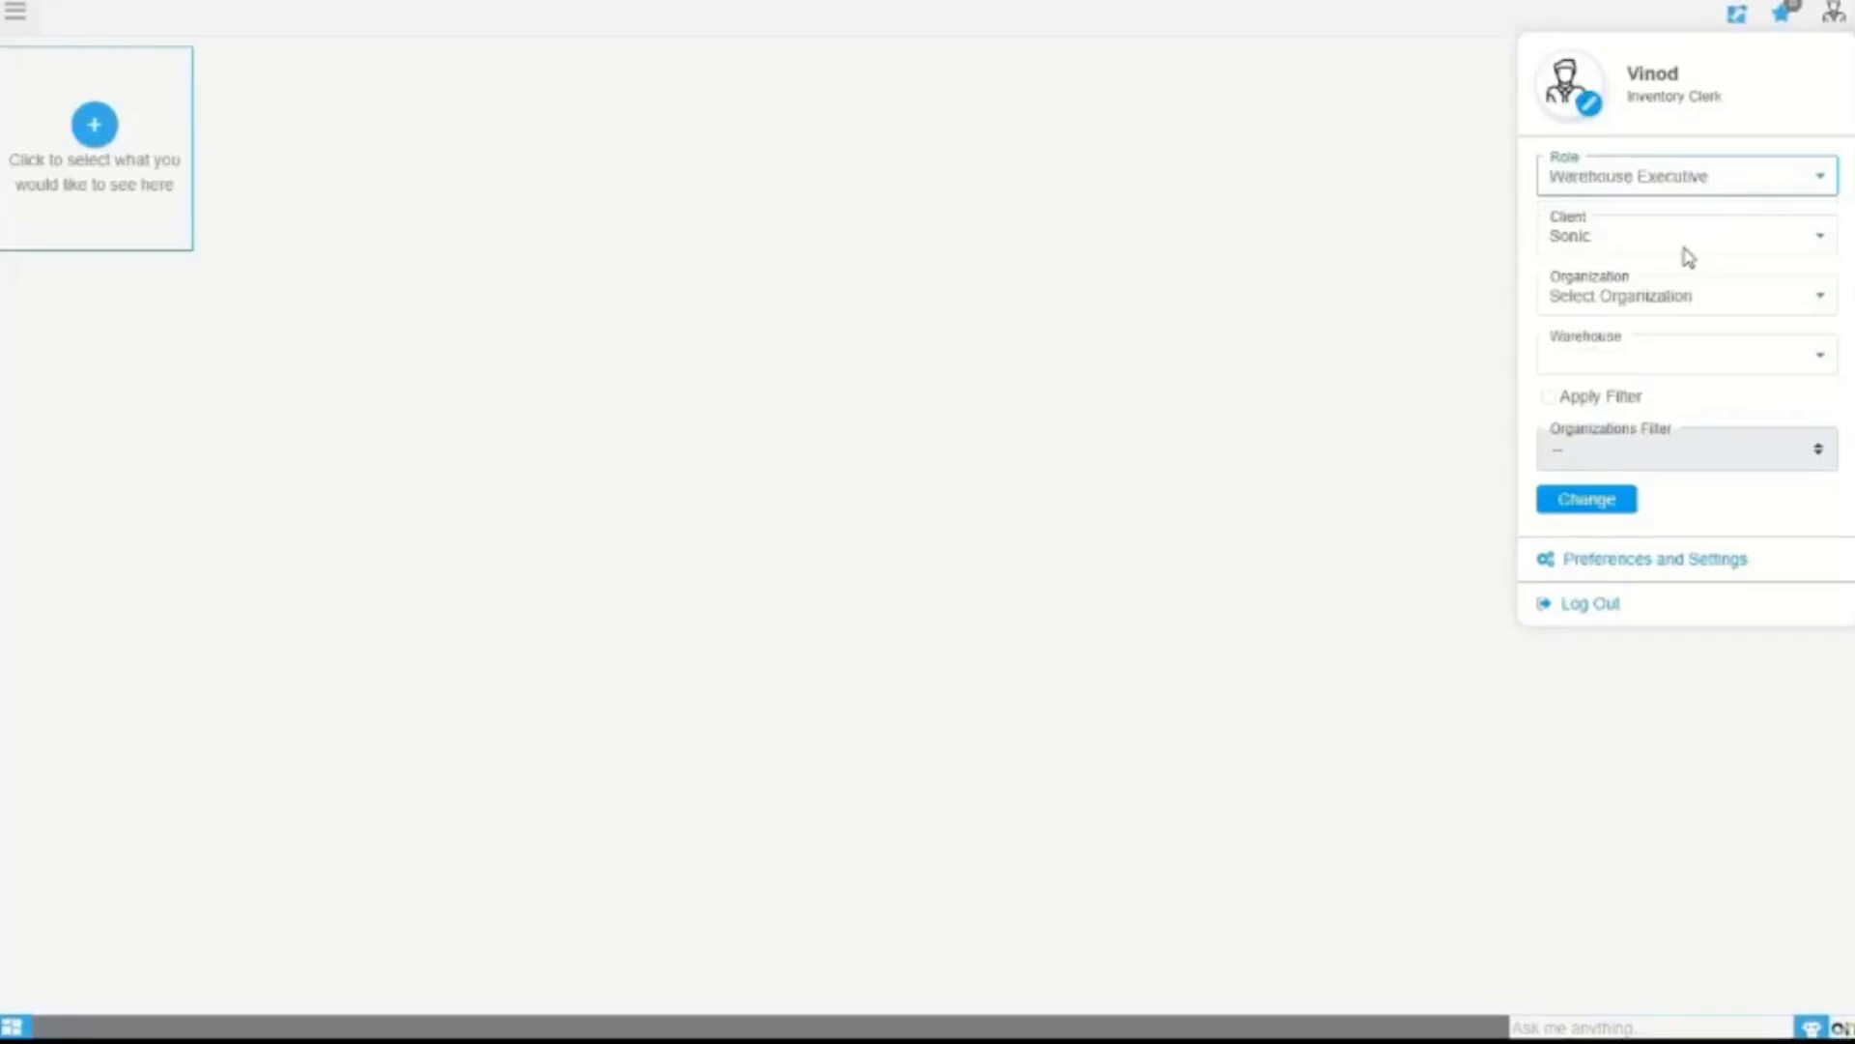
click(1626, 301)
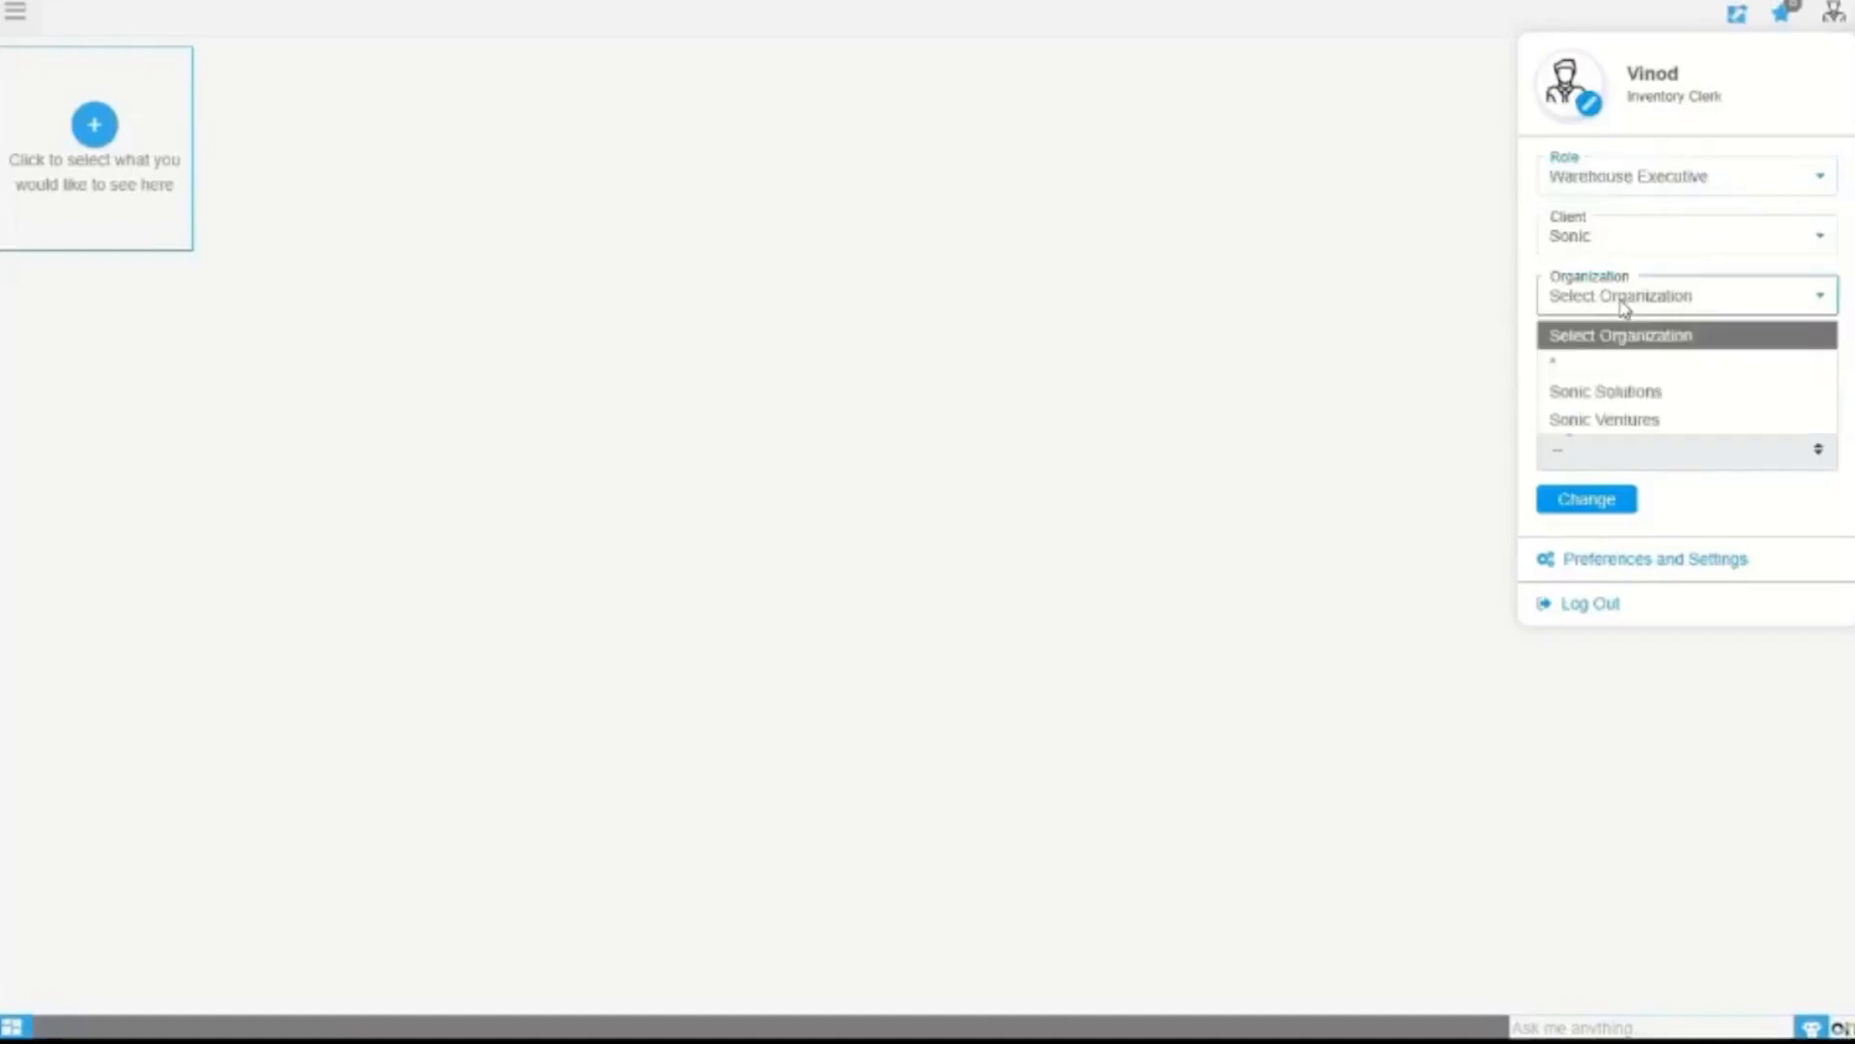
click(1589, 397)
click(1589, 397)
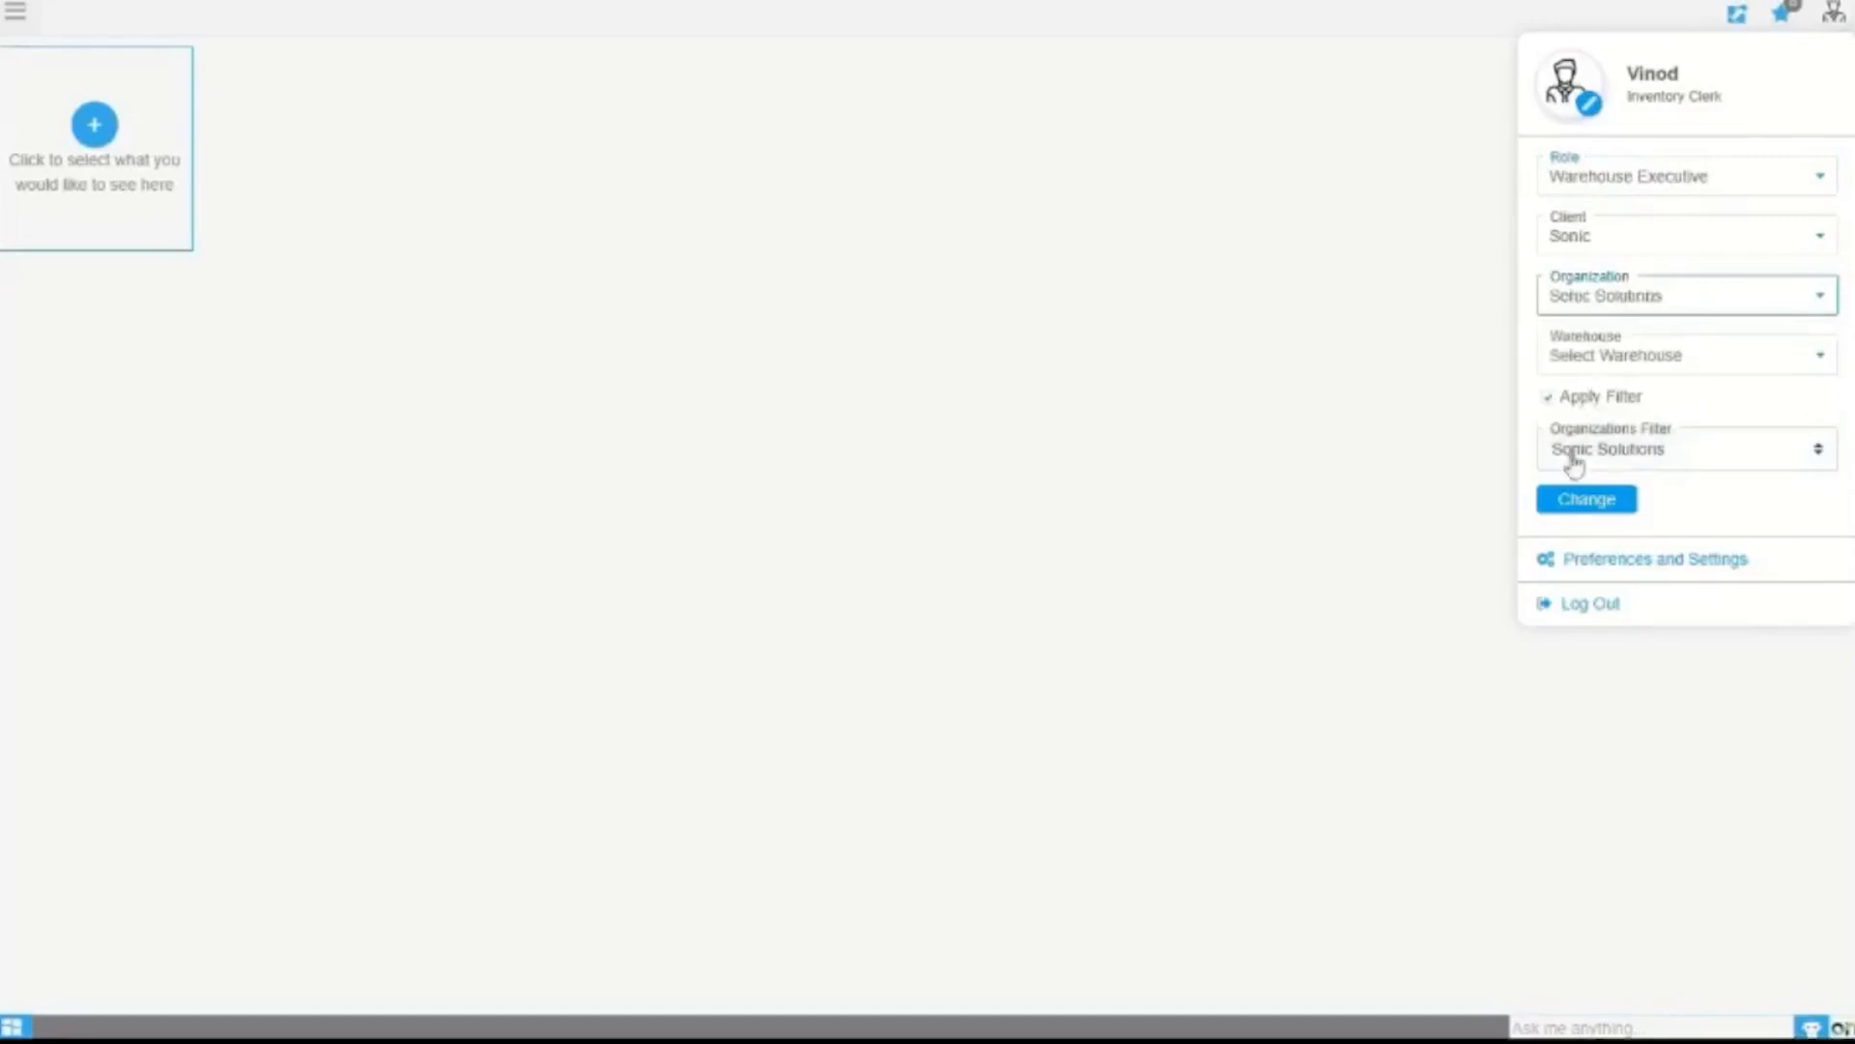
click(1579, 501)
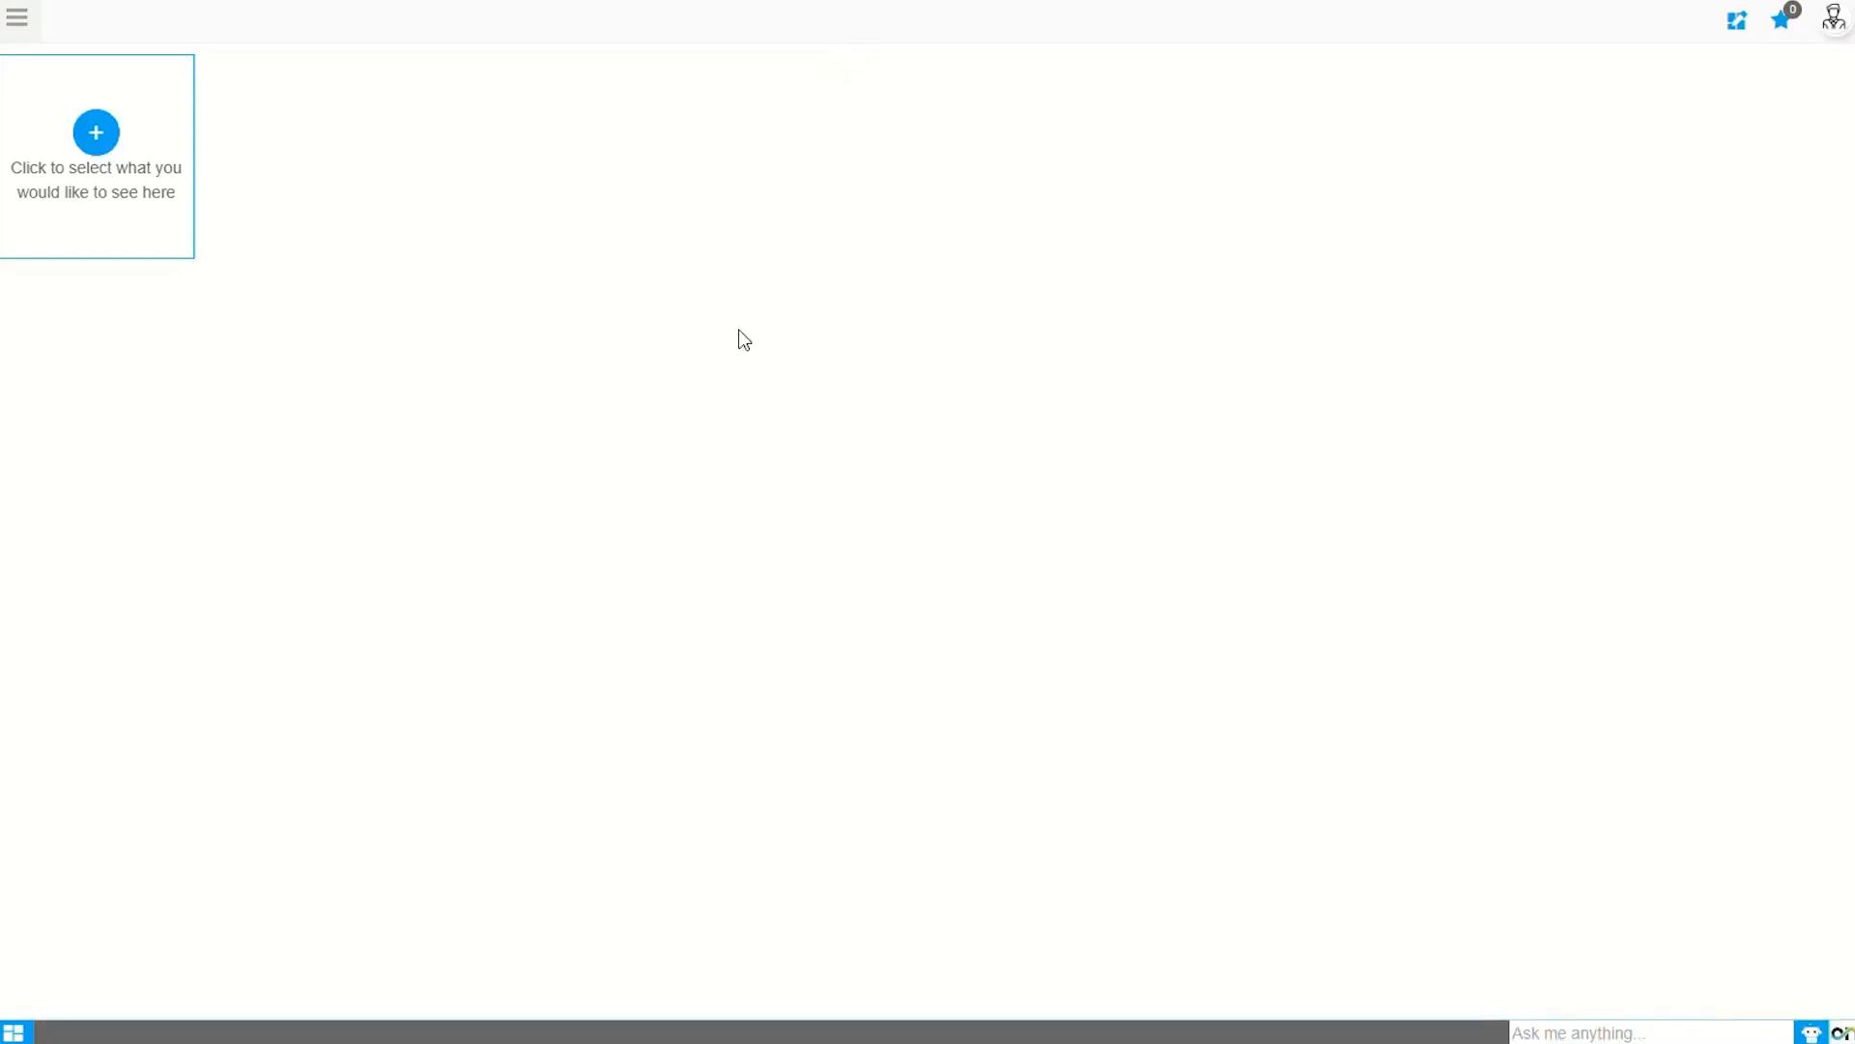
Step: Find Reset Your Password via the 'res' menu search and submit the old and new passwords
click(17, 17)
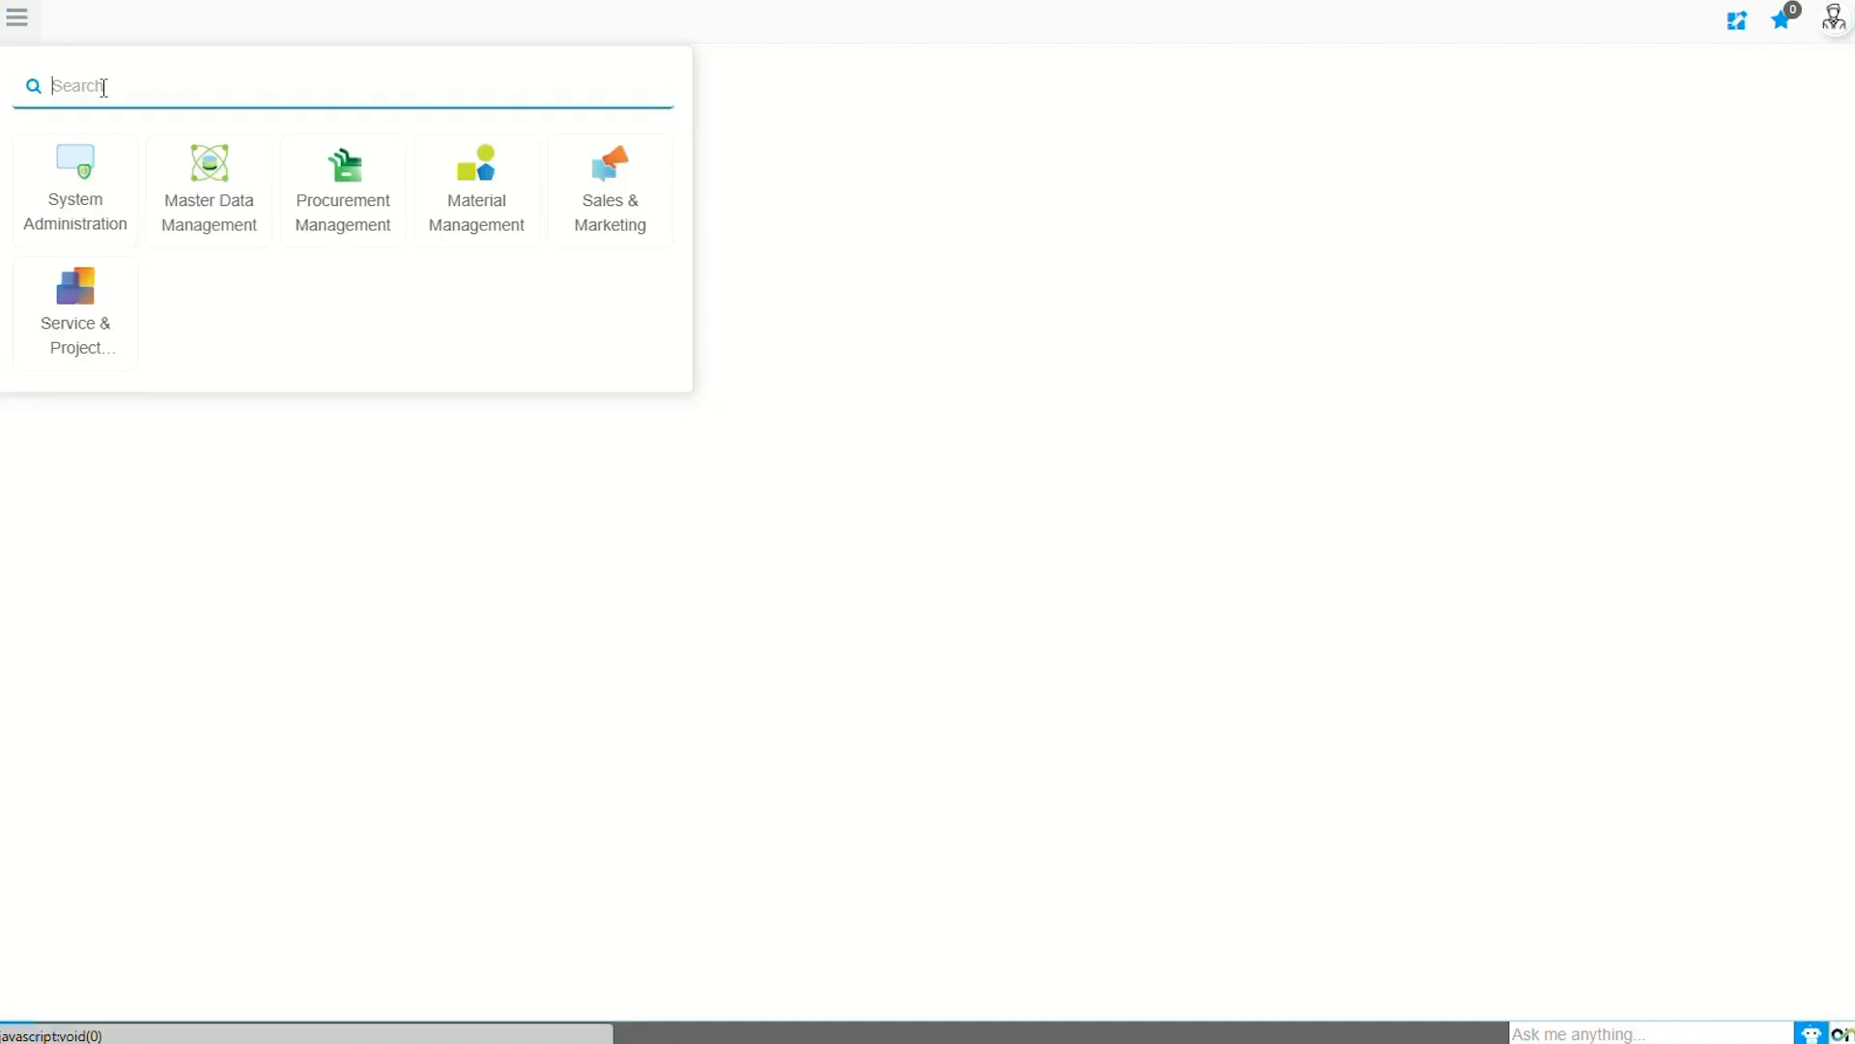
text(res)
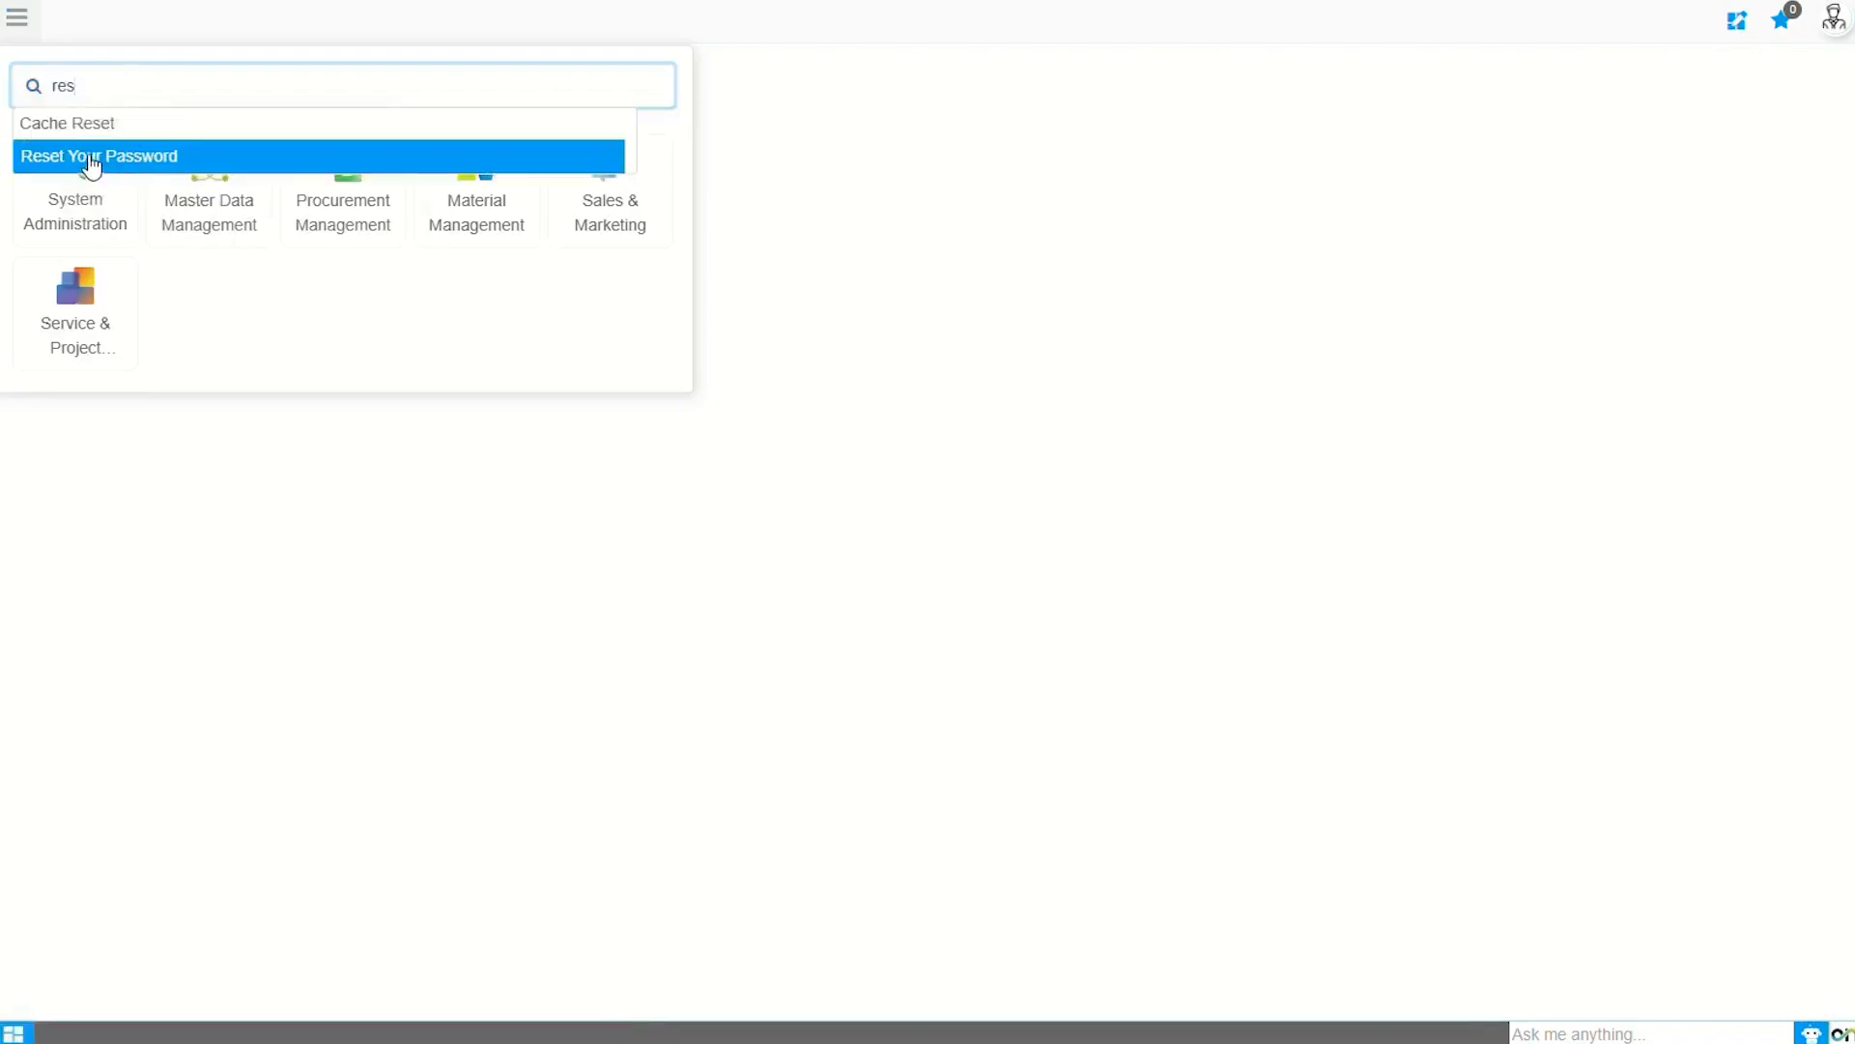
click(91, 160)
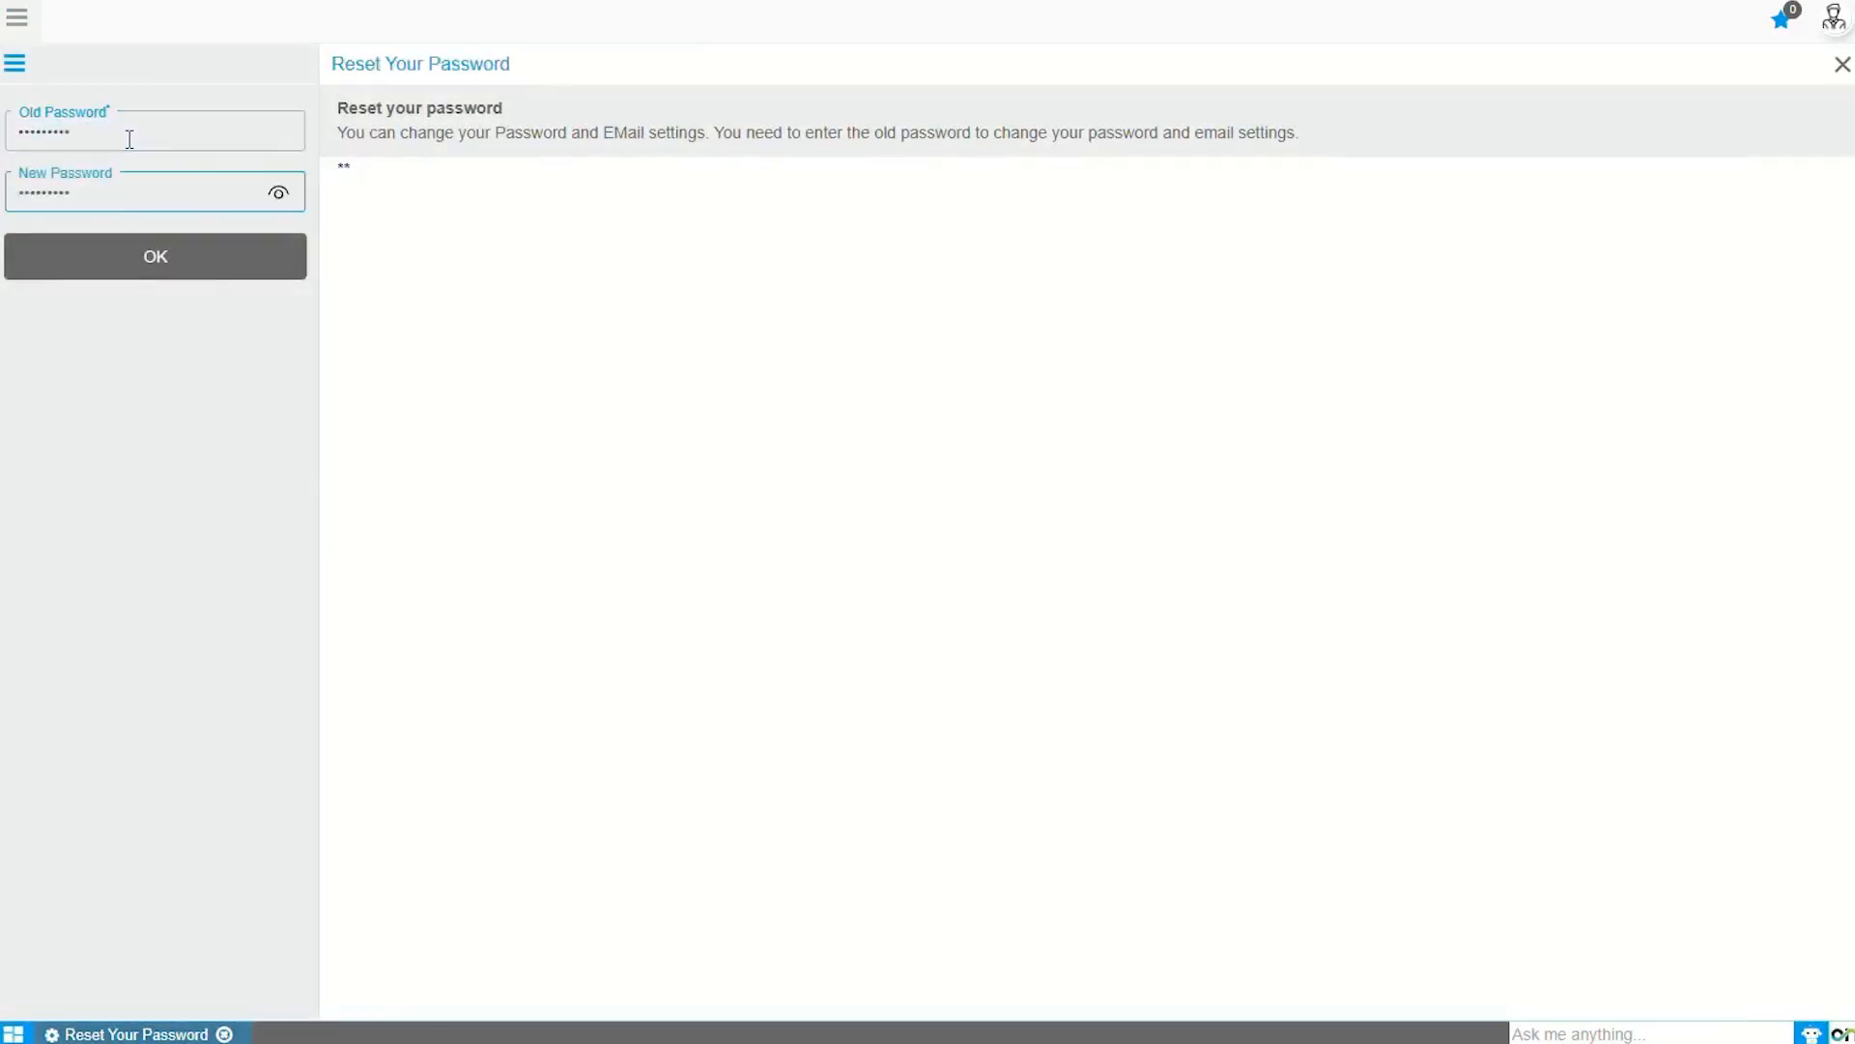
click(186, 266)
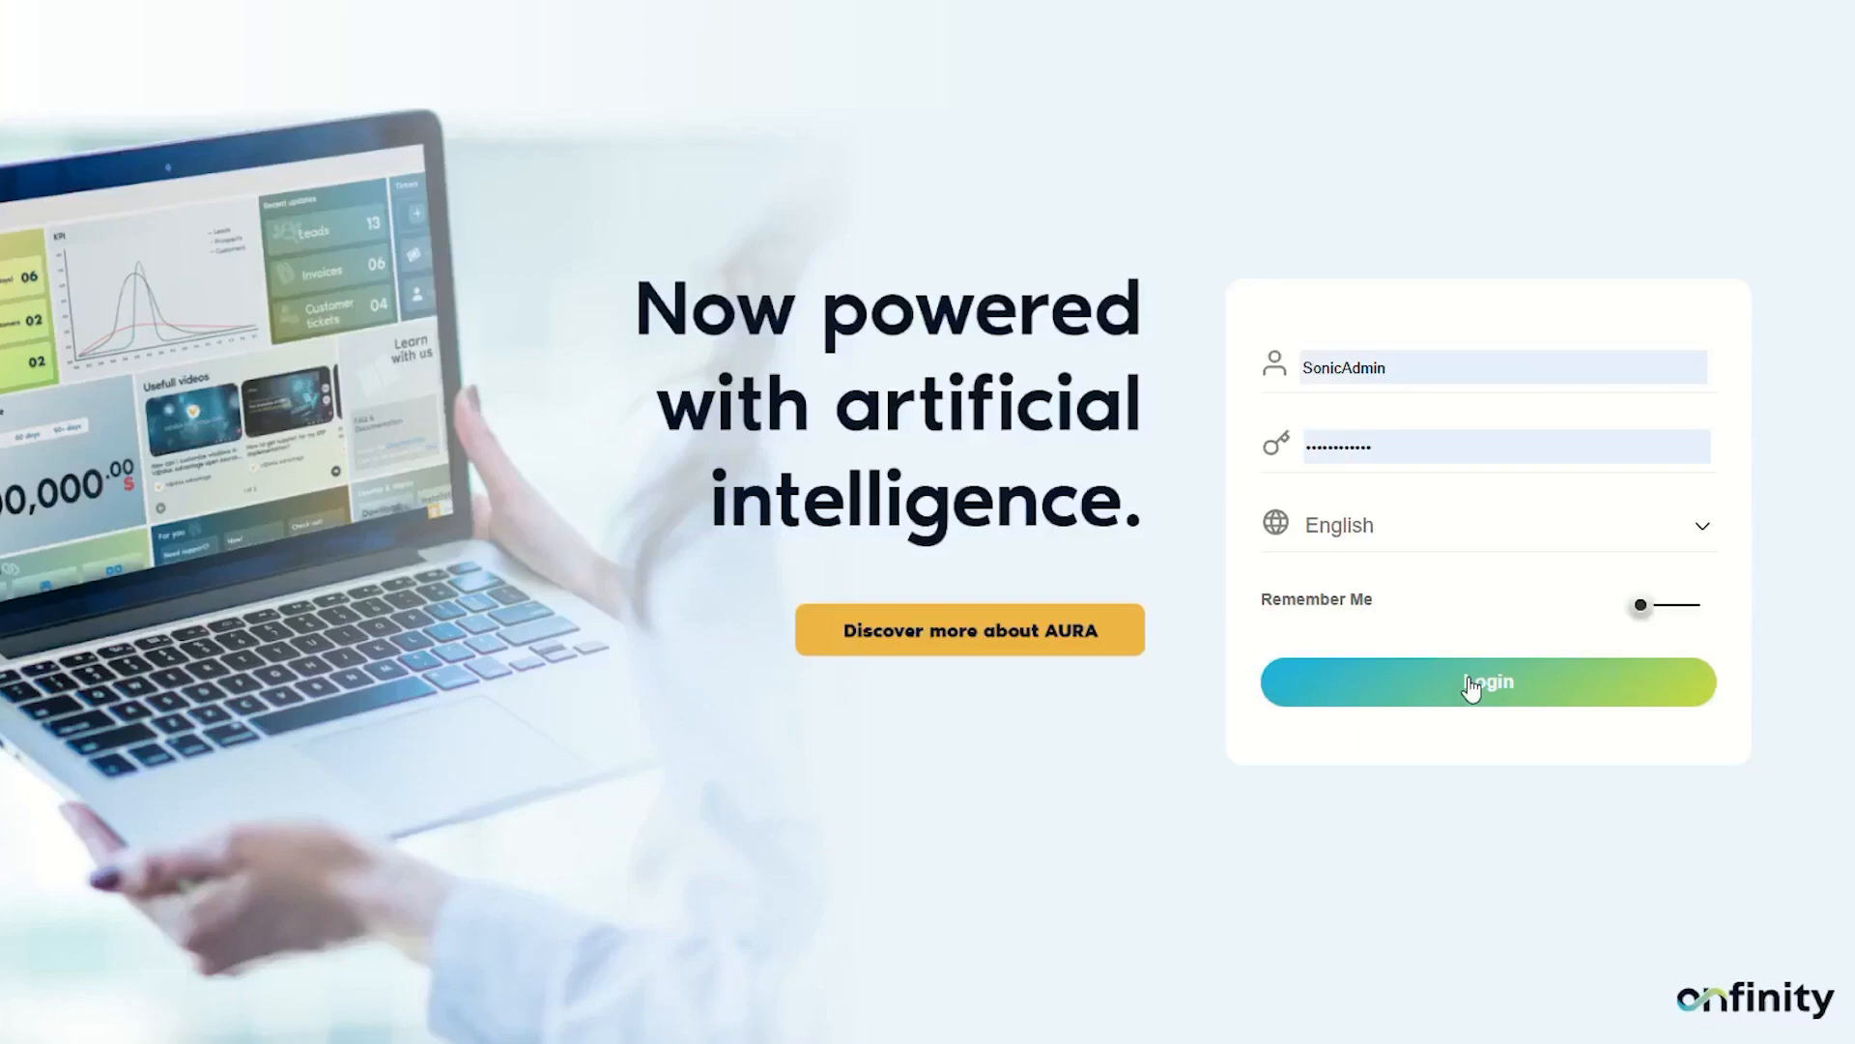
Step: Log in with the administrator credentials already filled in on the login form
click(1470, 686)
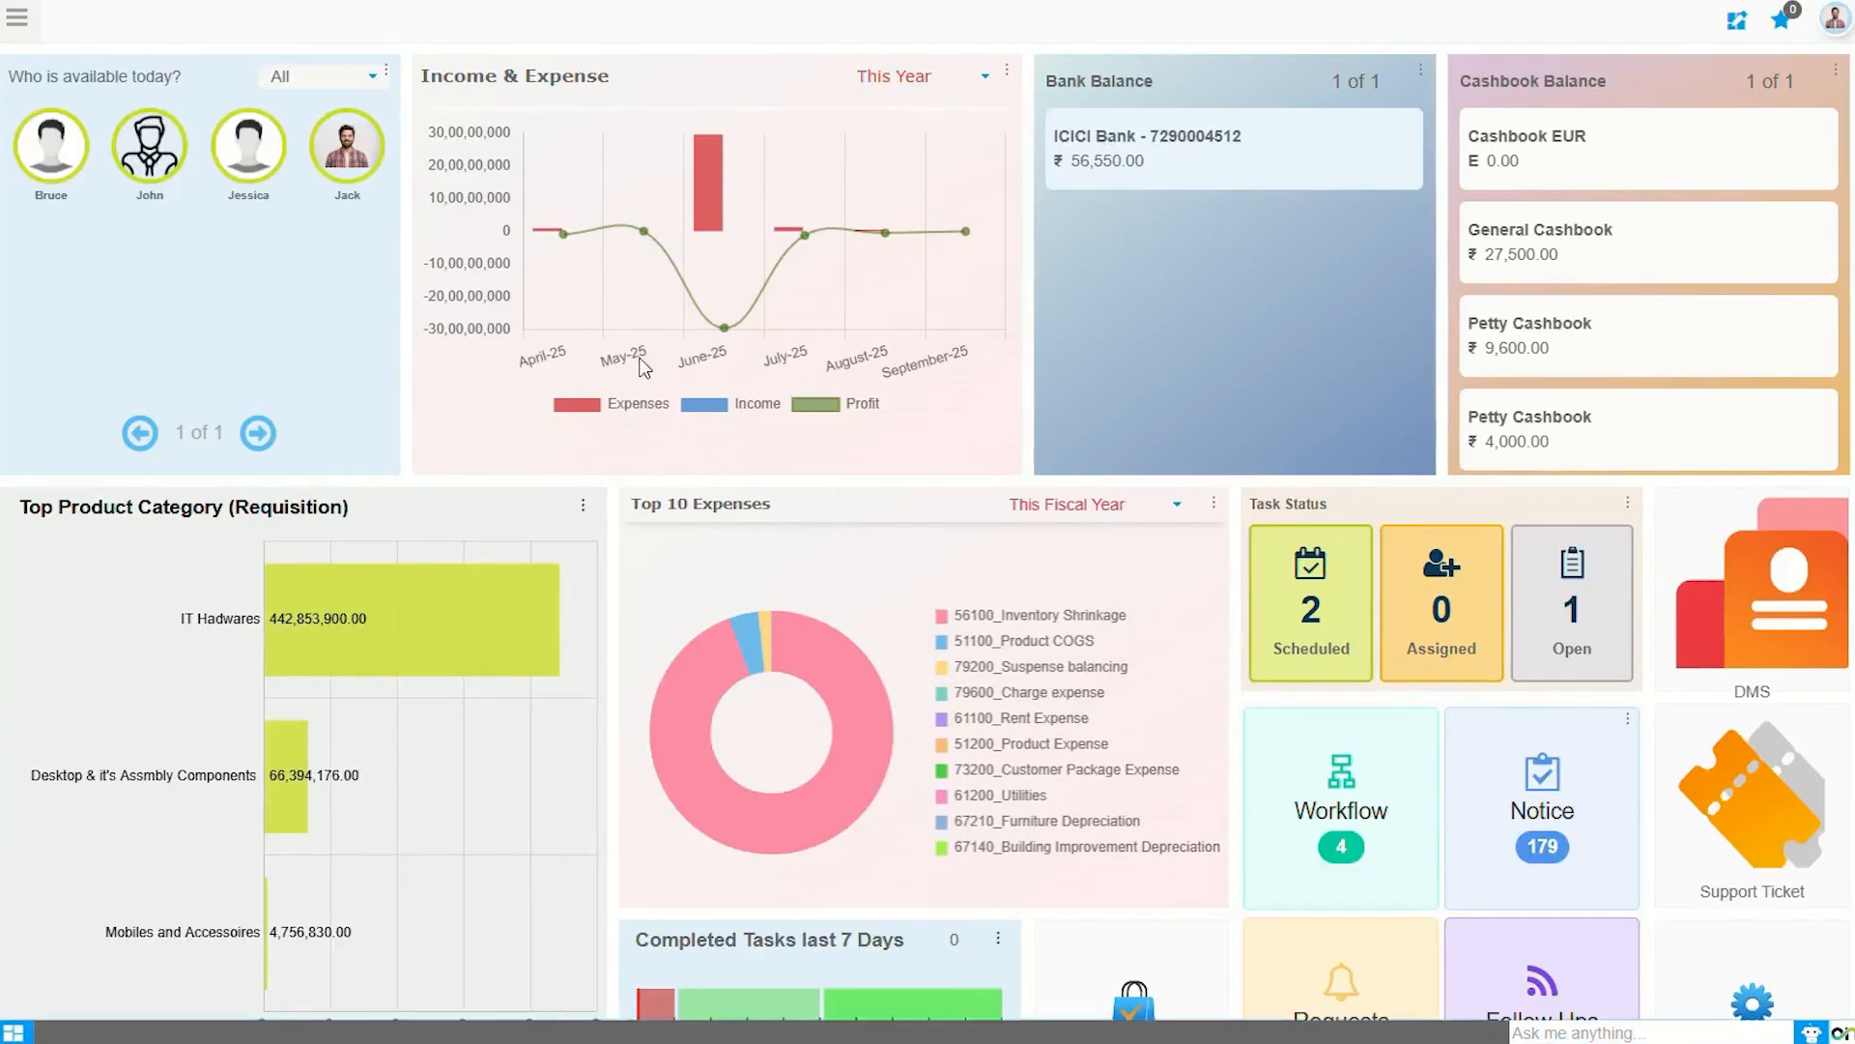
Step: Open User Management, search for the new user by name, and open their record
click(4, 11)
text(user m)
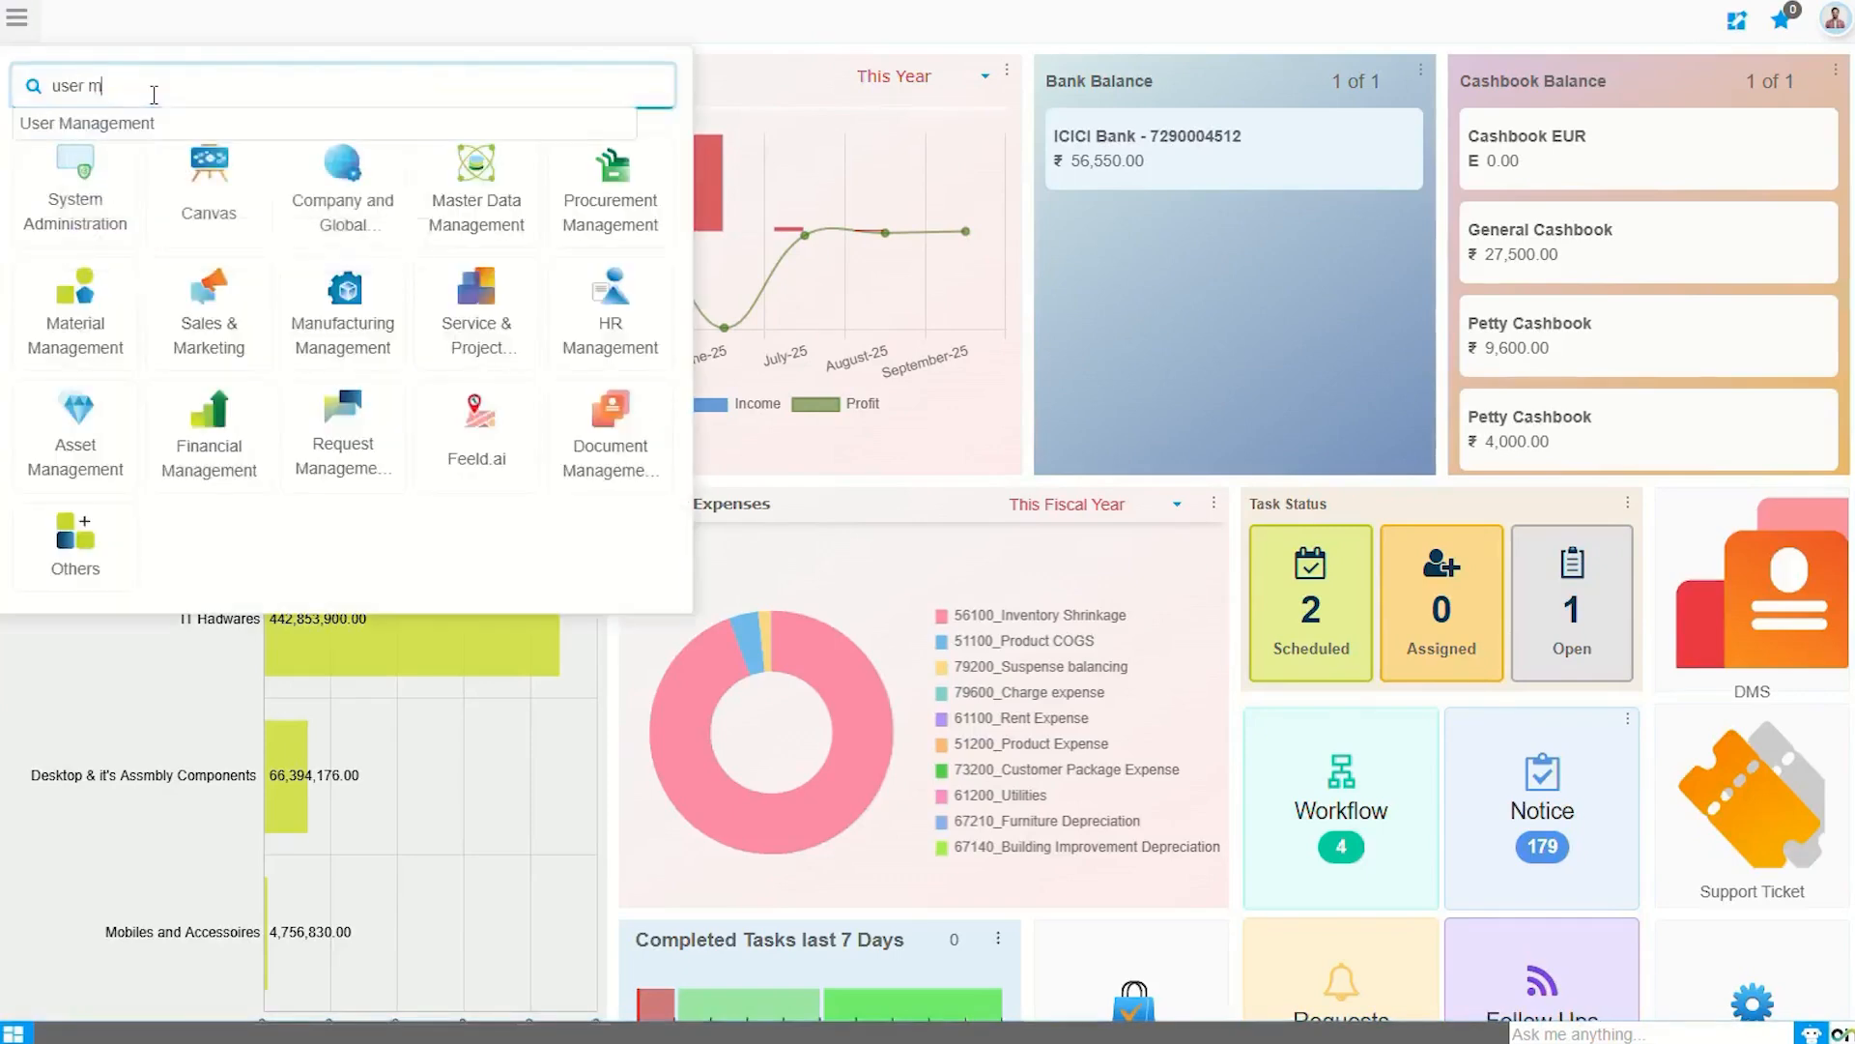
click(150, 124)
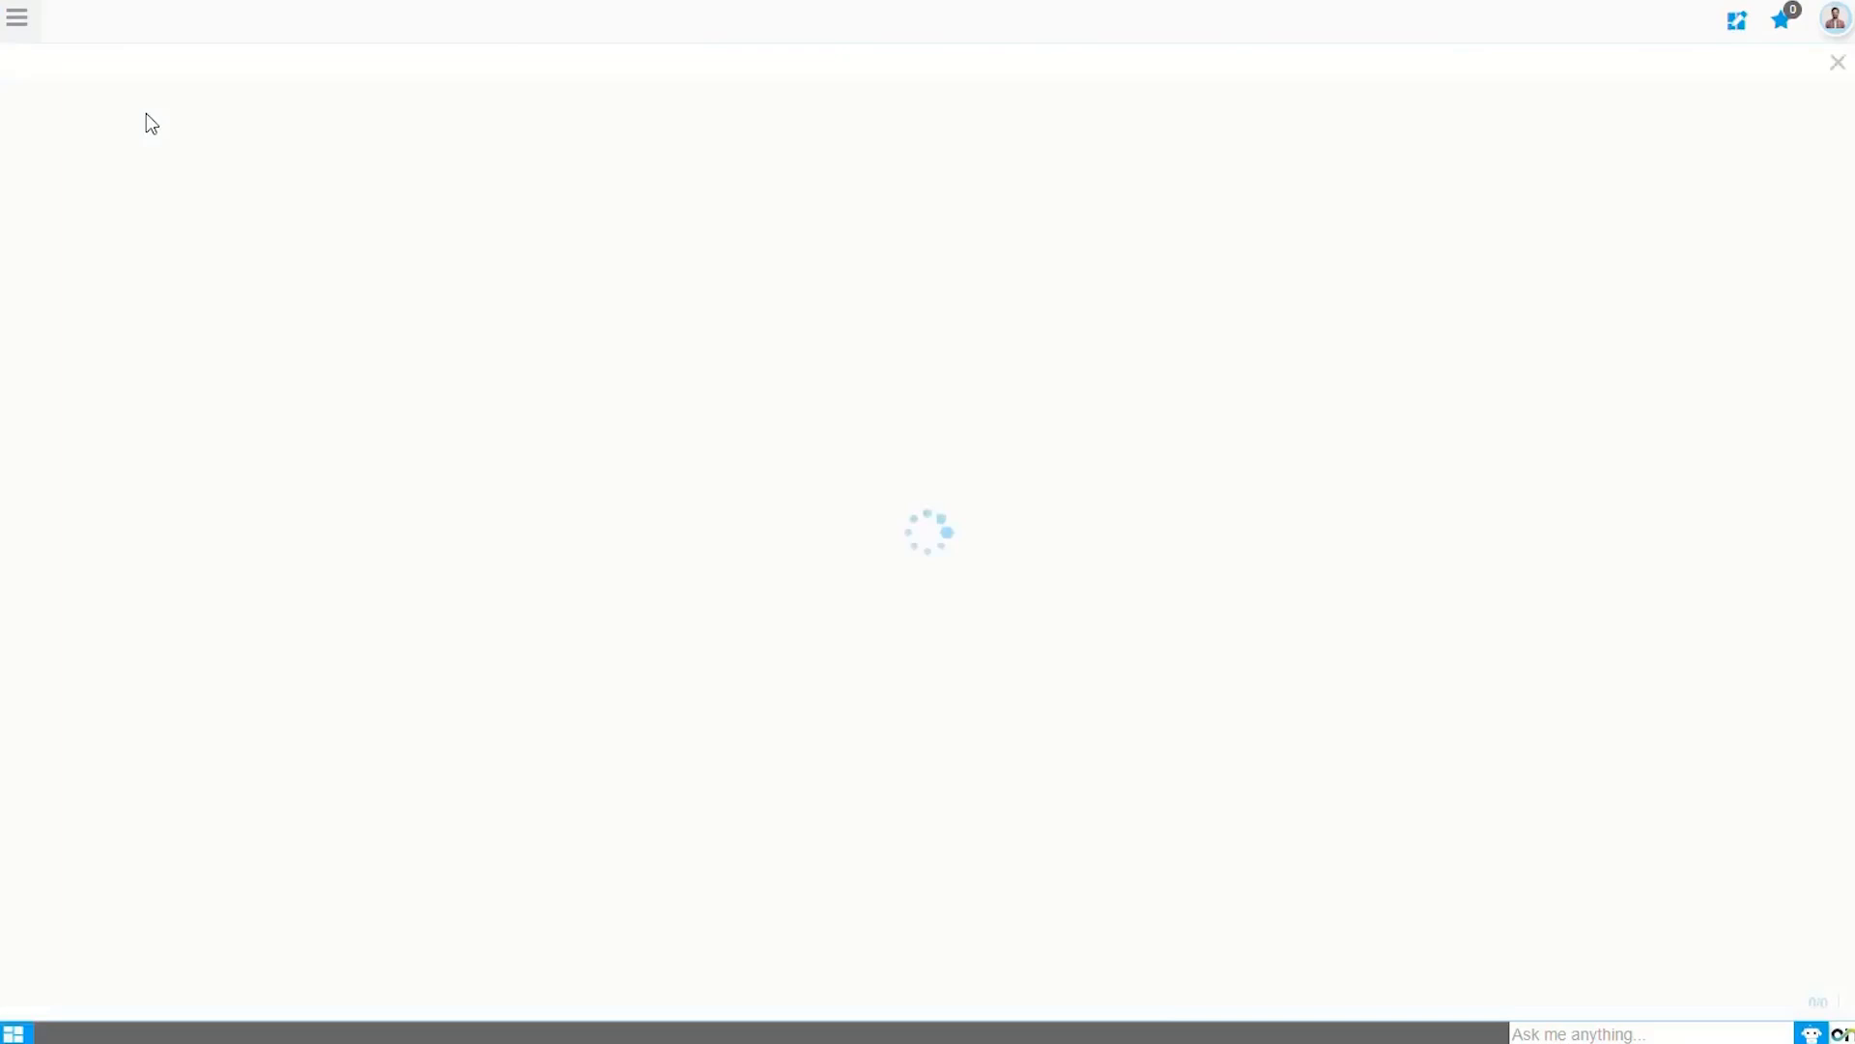
click(1503, 109)
text(vinod)
key(Return)
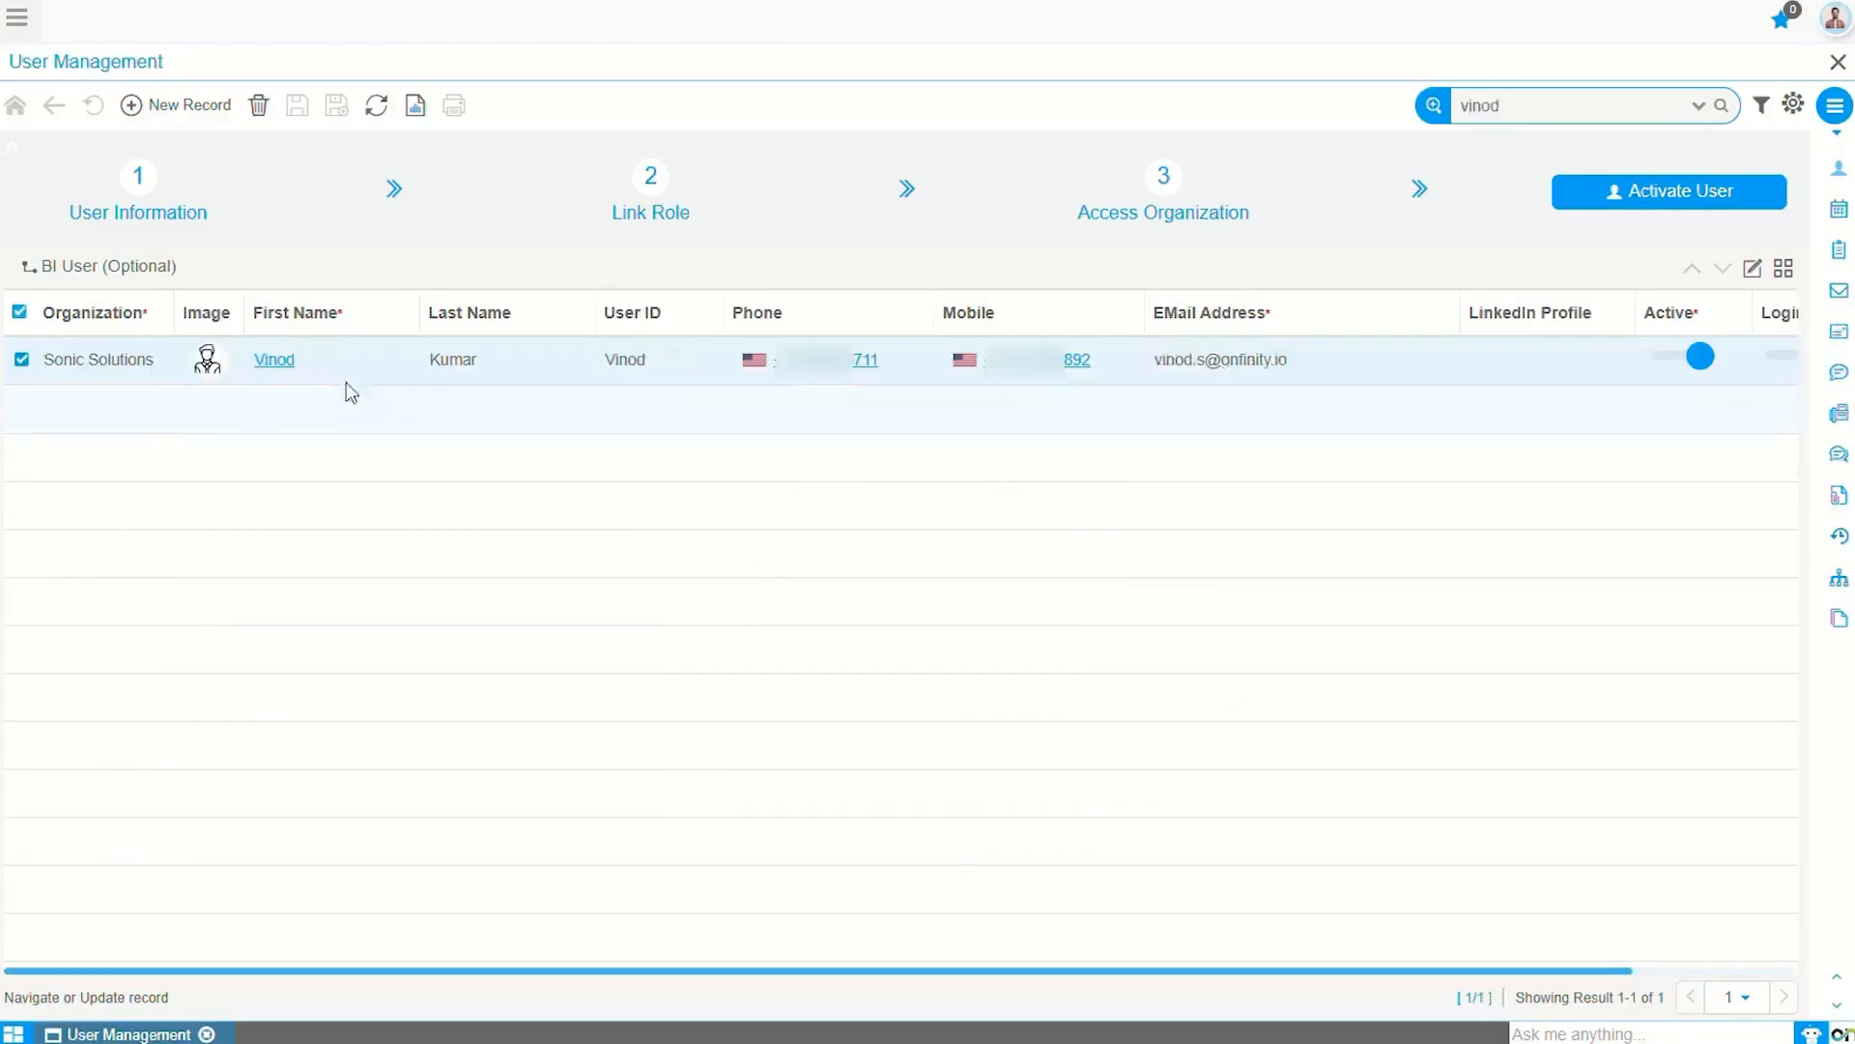
click(334, 375)
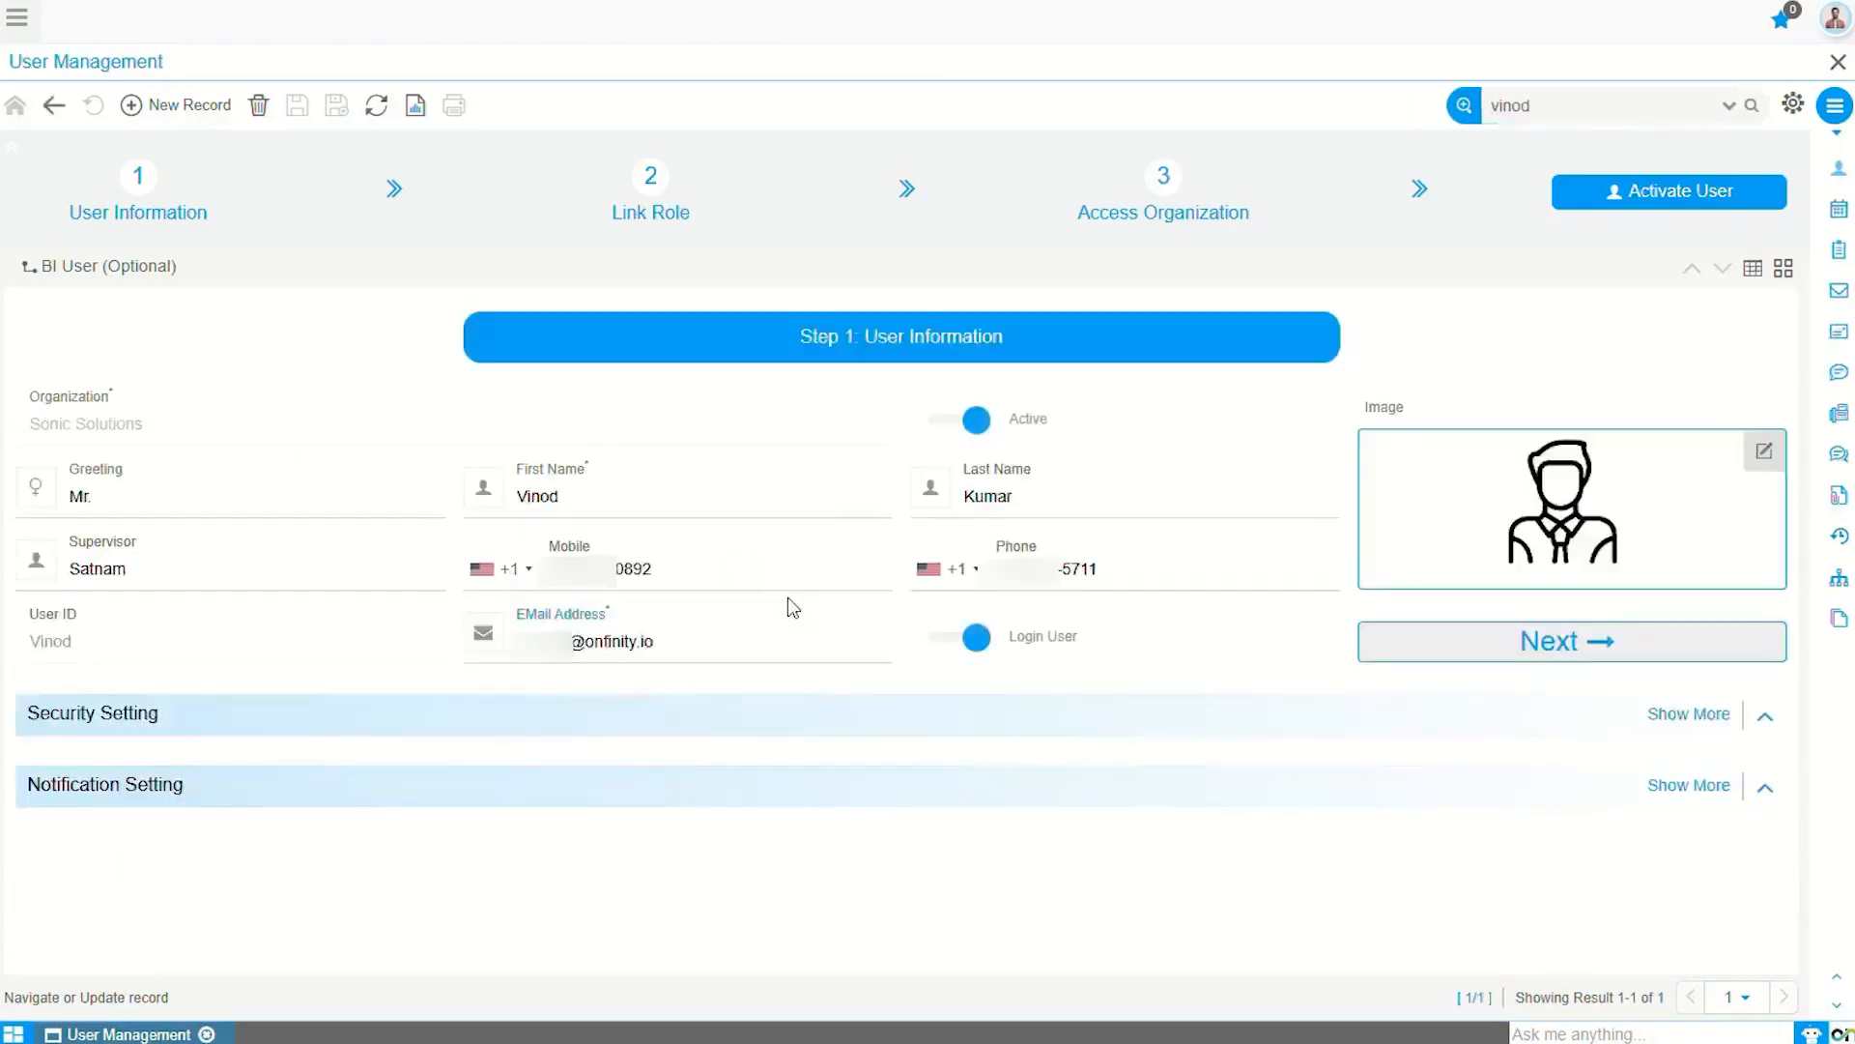
Step: Turn off Login User and Active and save, then set Active again, save, and Activate User
click(978, 643)
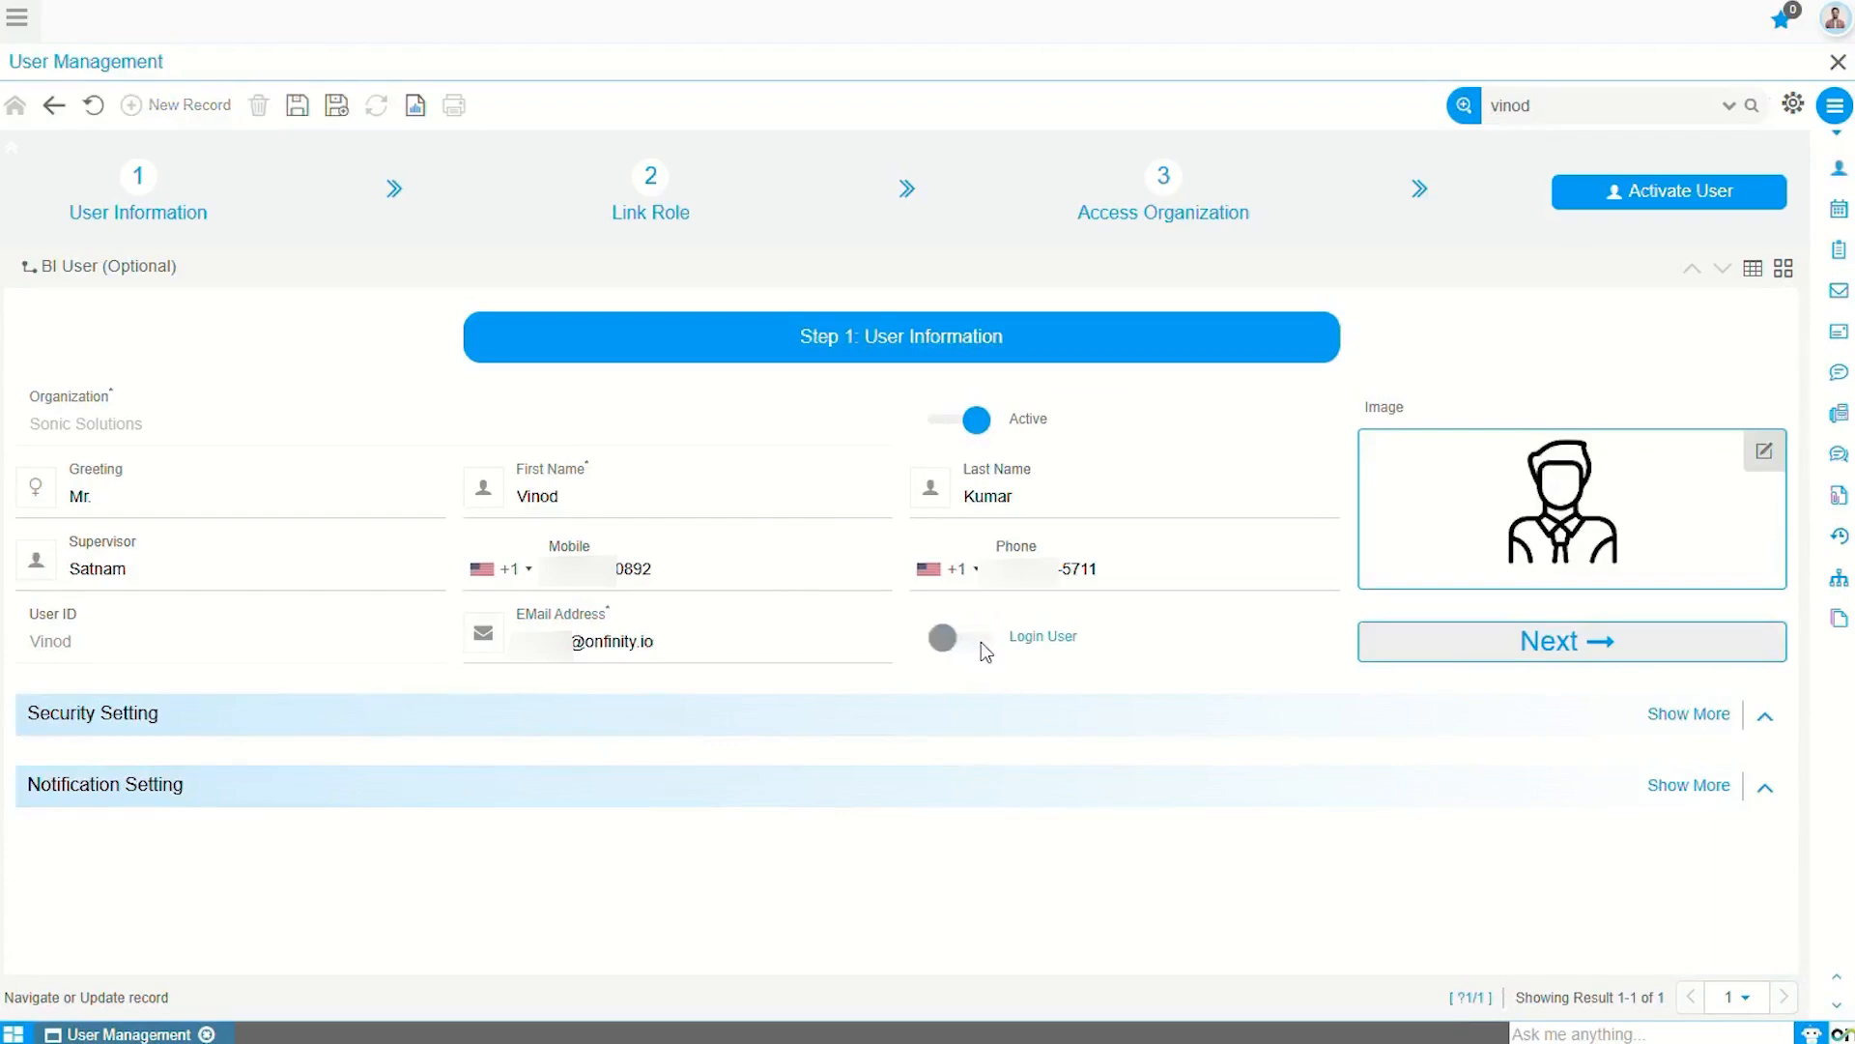
click(977, 420)
click(298, 106)
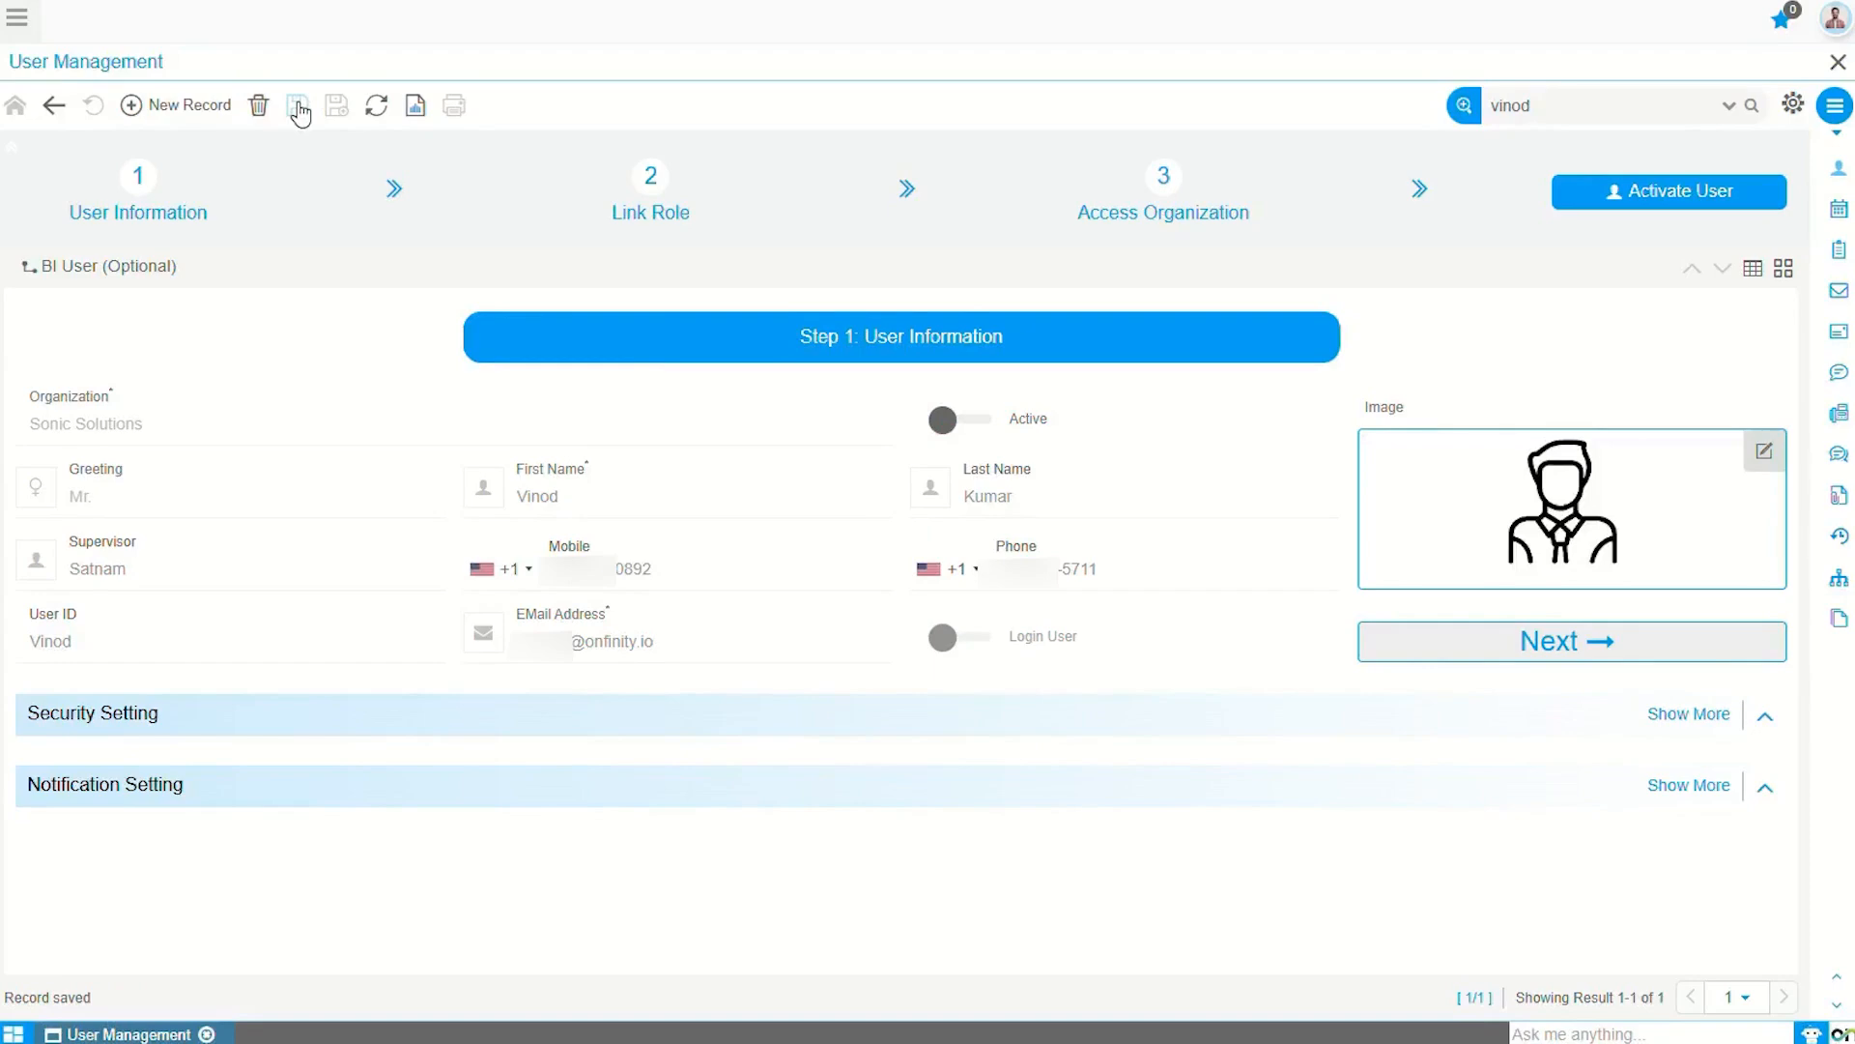
click(944, 430)
click(297, 105)
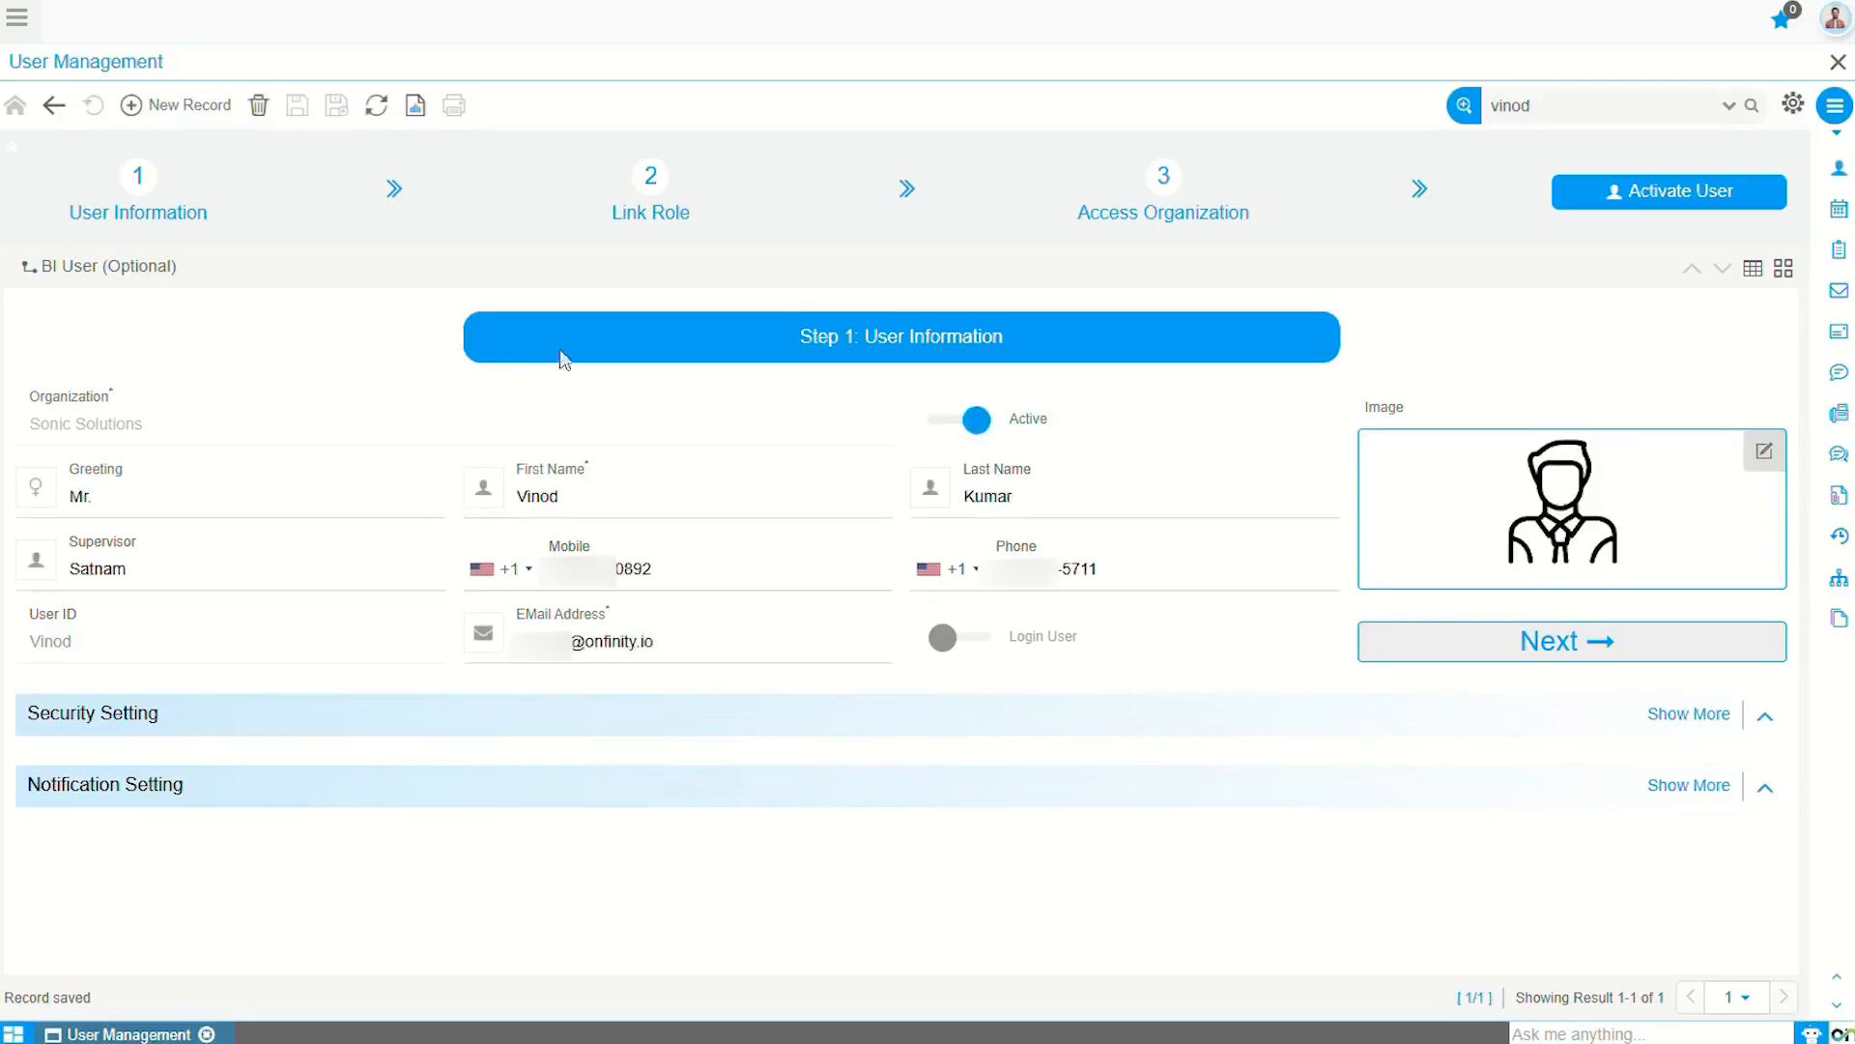
click(1656, 203)
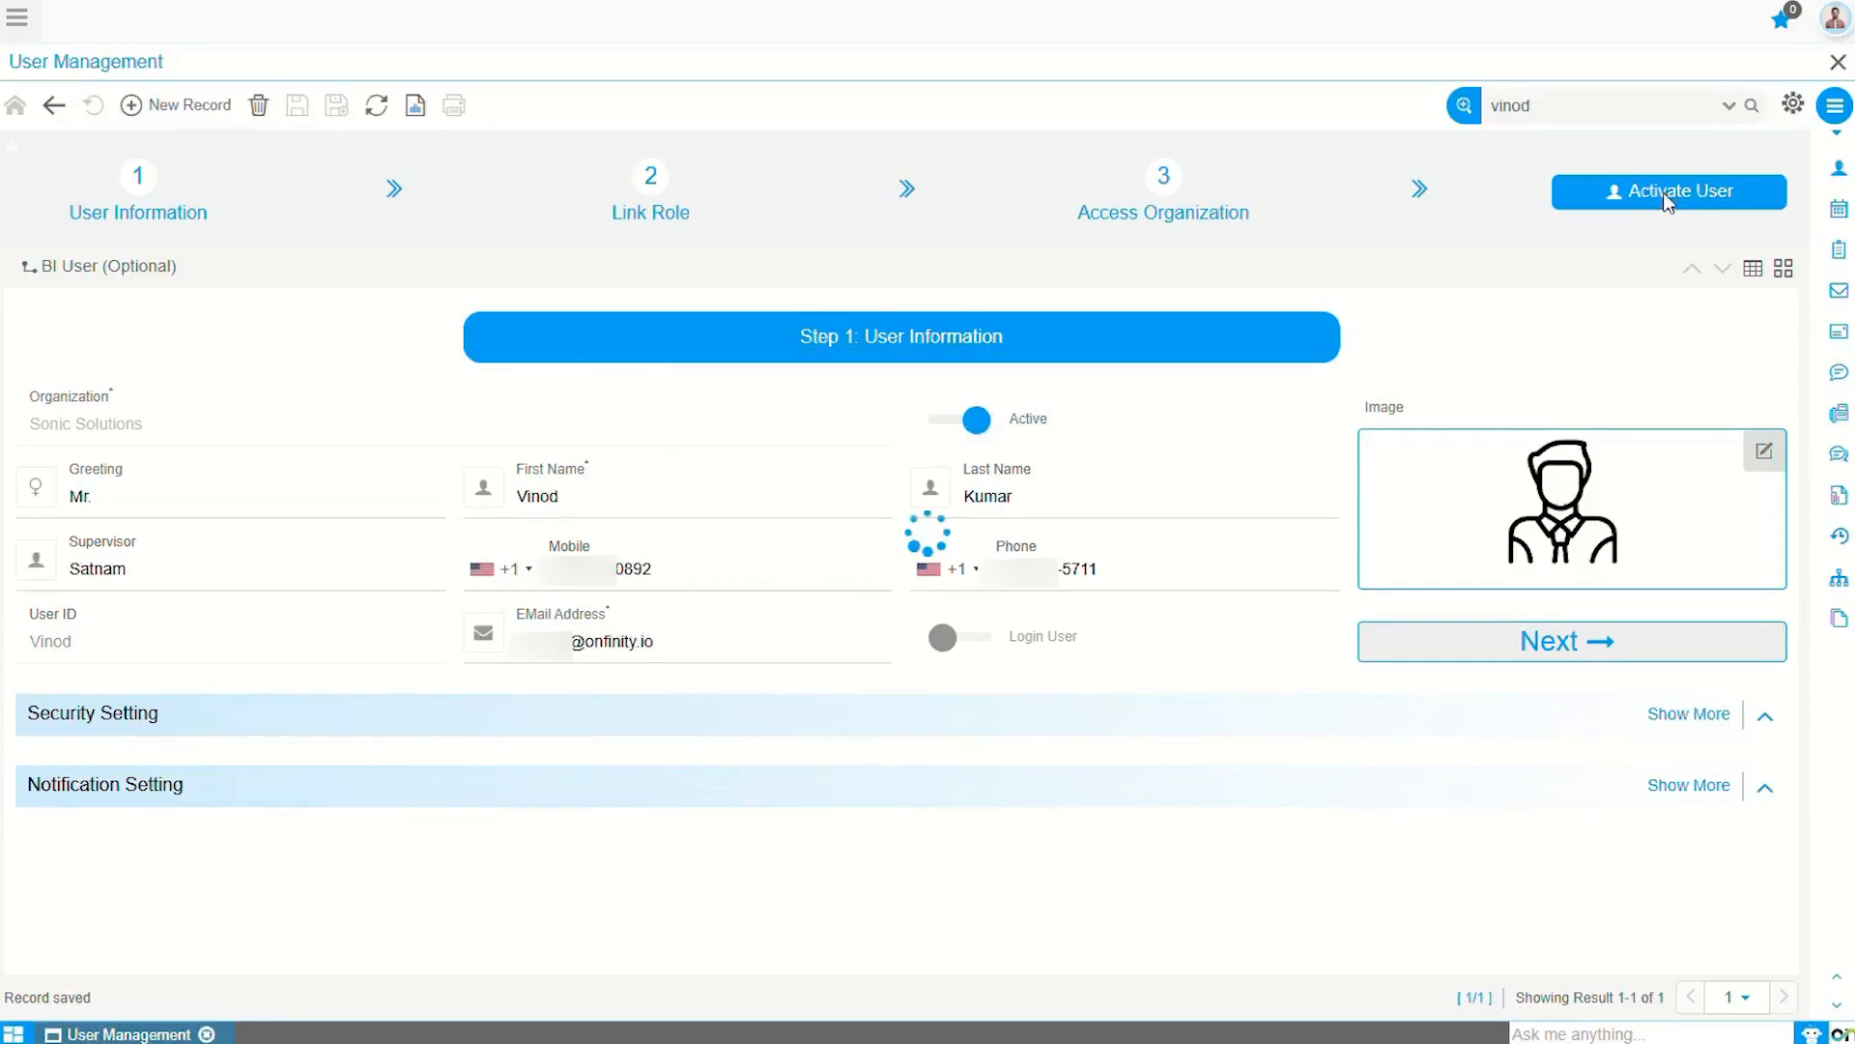